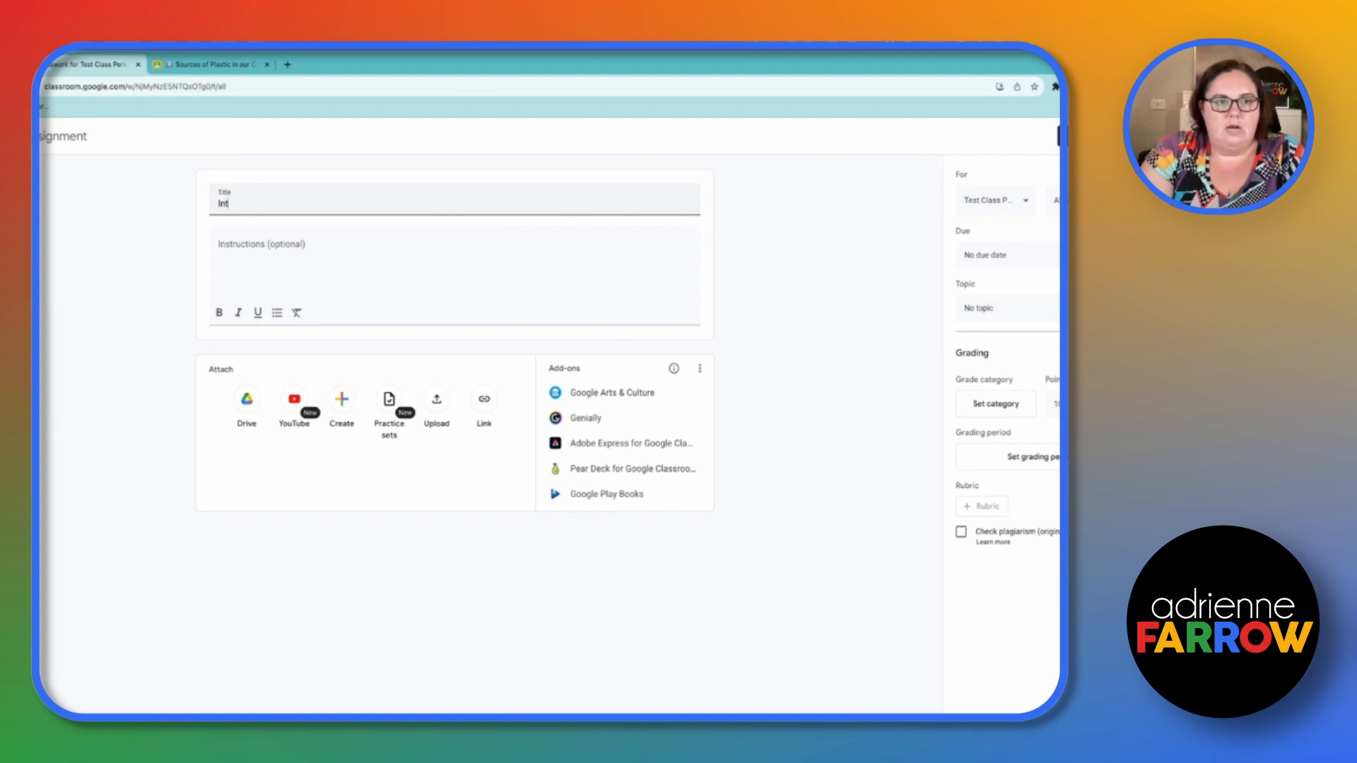
- Title the assignment Interactive Notebook and attach the Economics 101 - Midterm 1 Essay document from Drive
text(tebook)
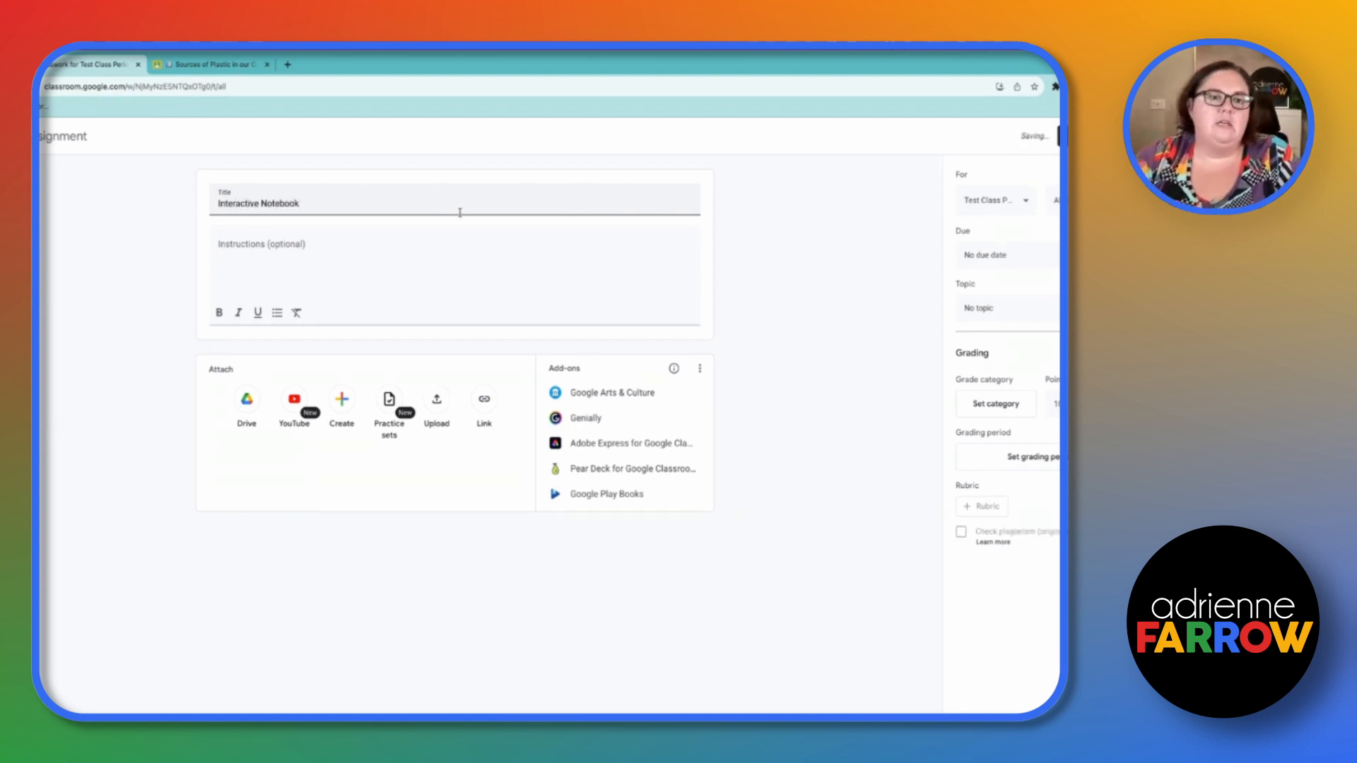
click(443, 255)
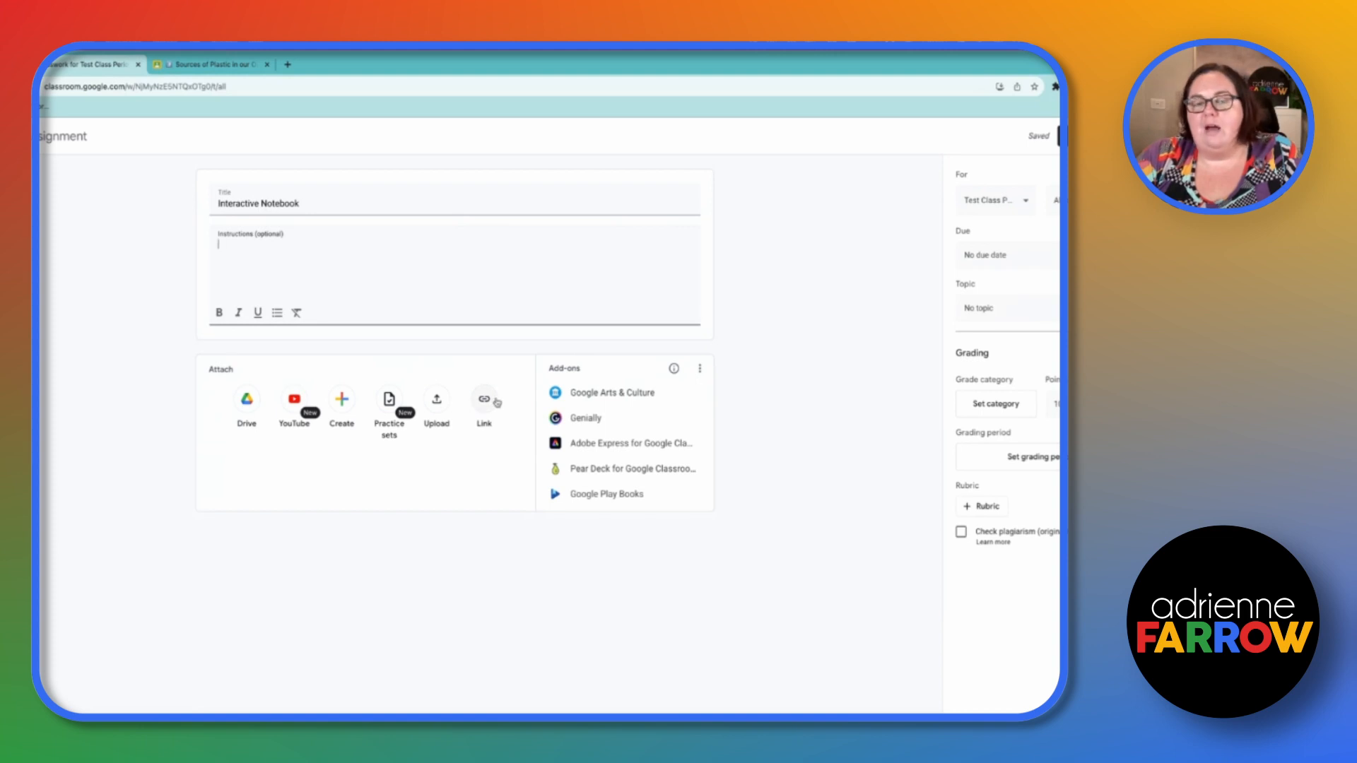
click(247, 409)
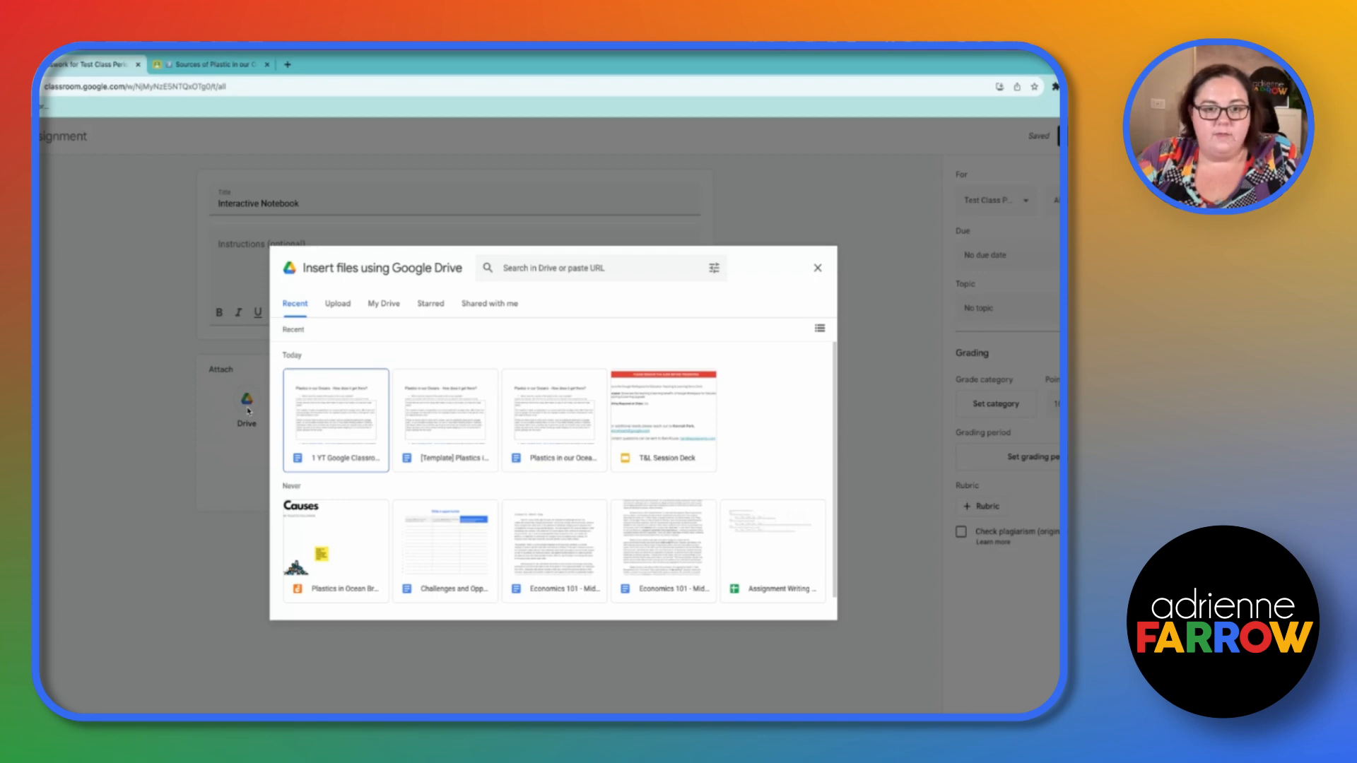
scroll(646, 441, down, 1)
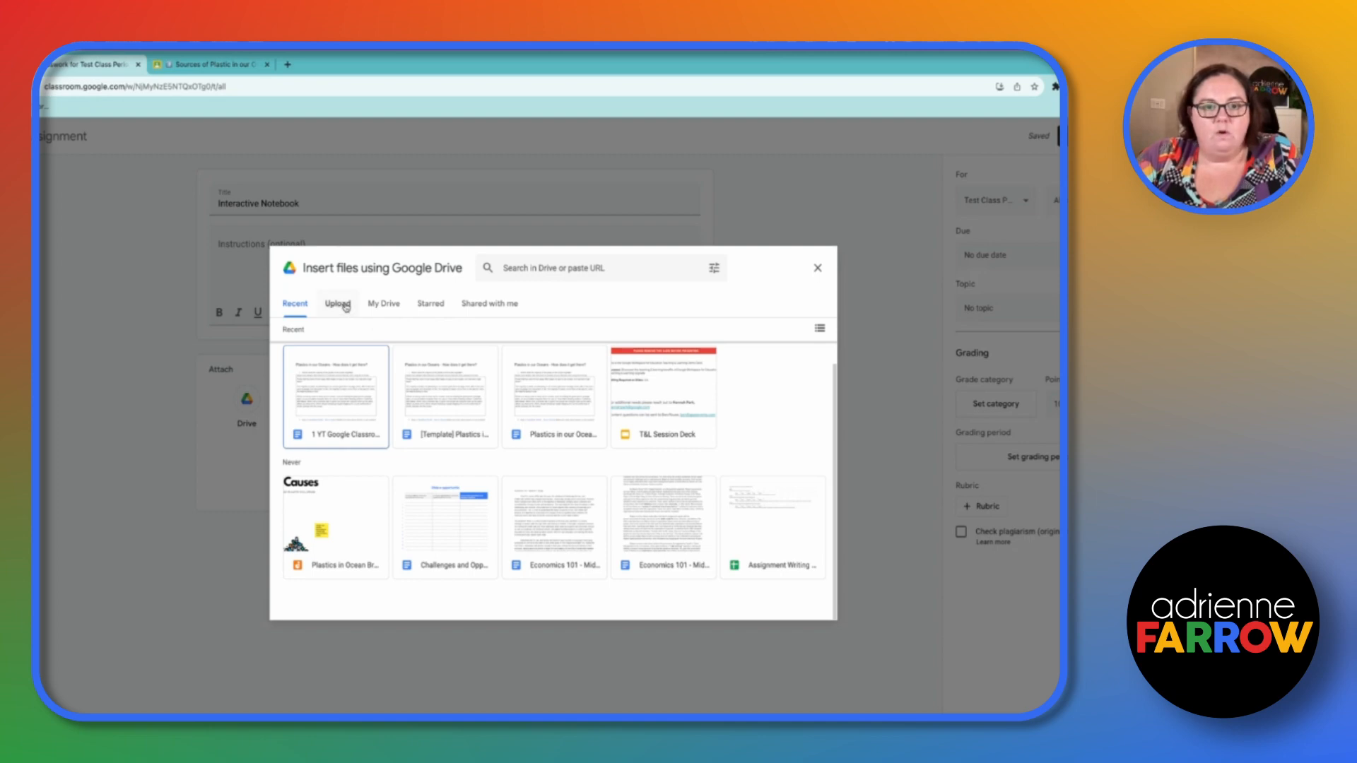
click(557, 523)
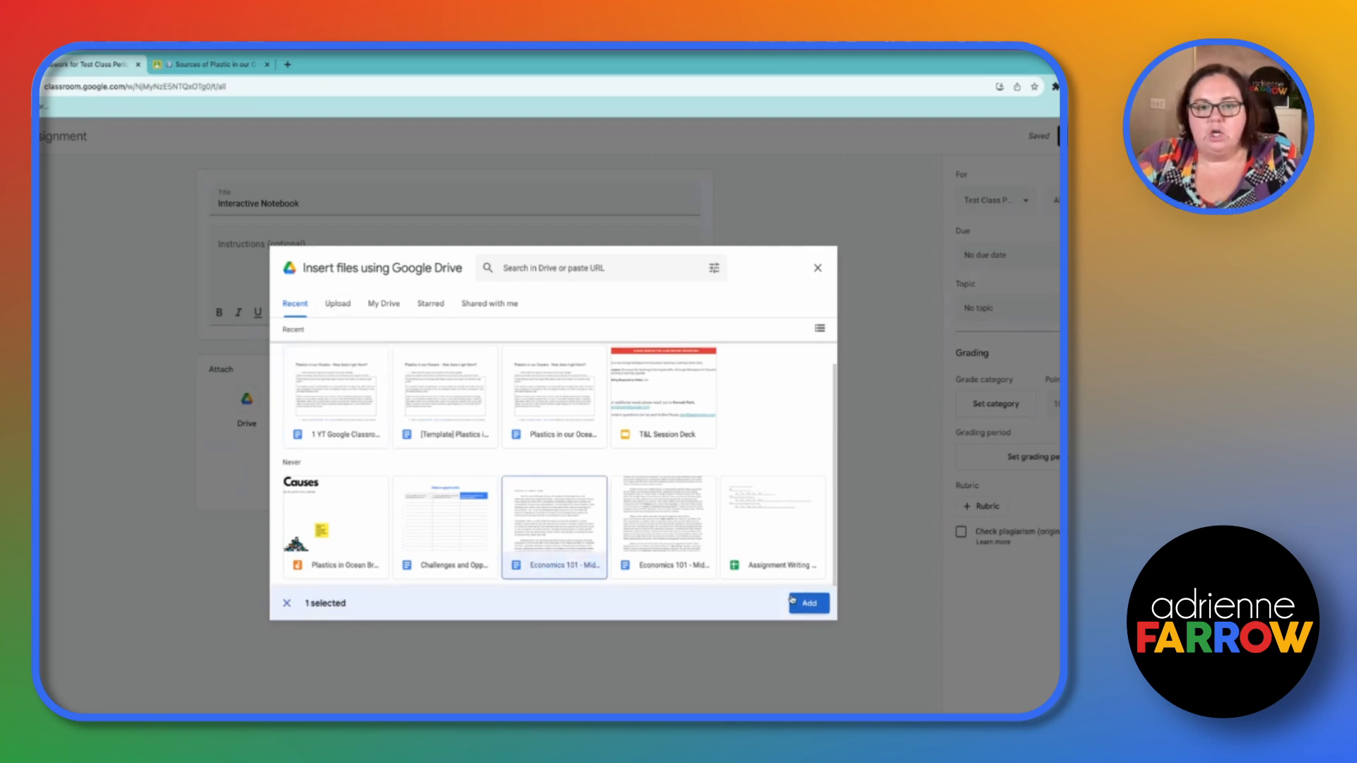
click(808, 602)
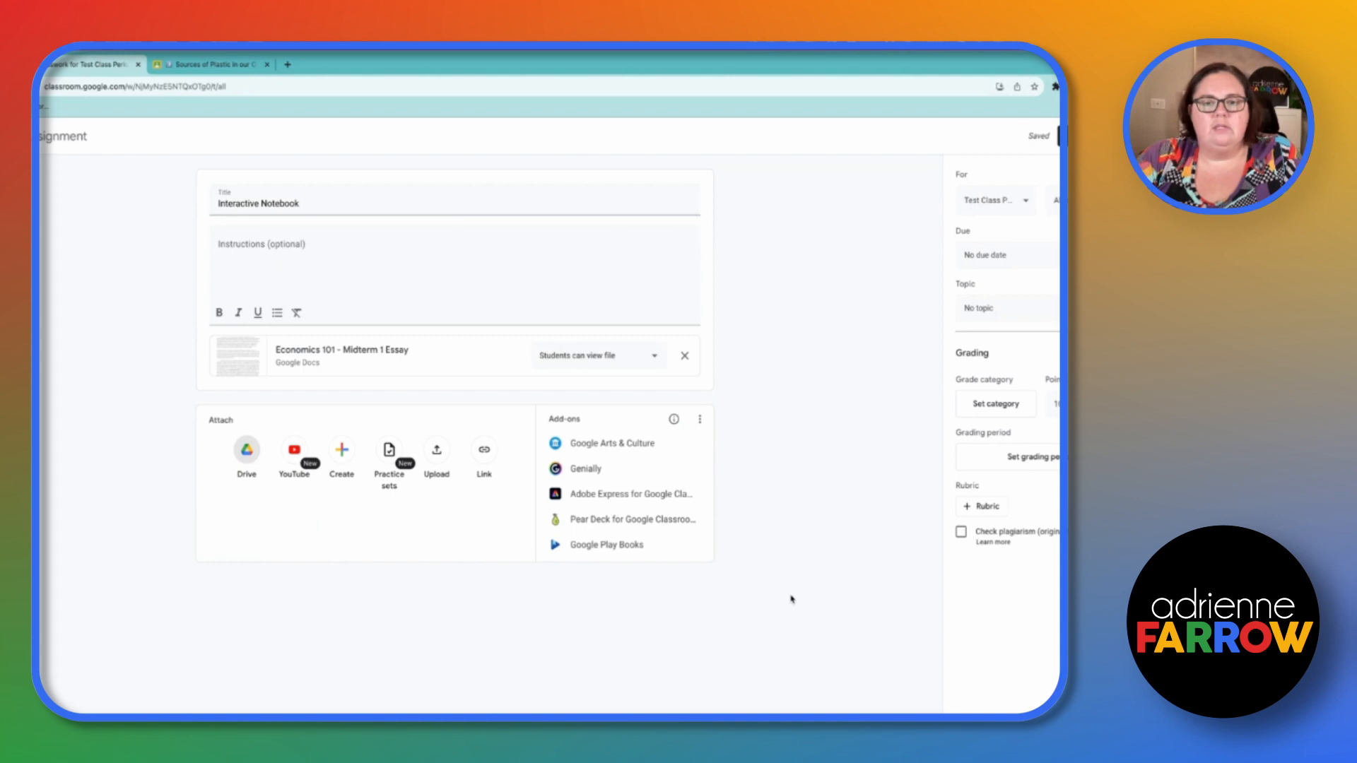
- Set the essay attachment's sharing option to Make a copy for each student
click(571, 359)
click(576, 385)
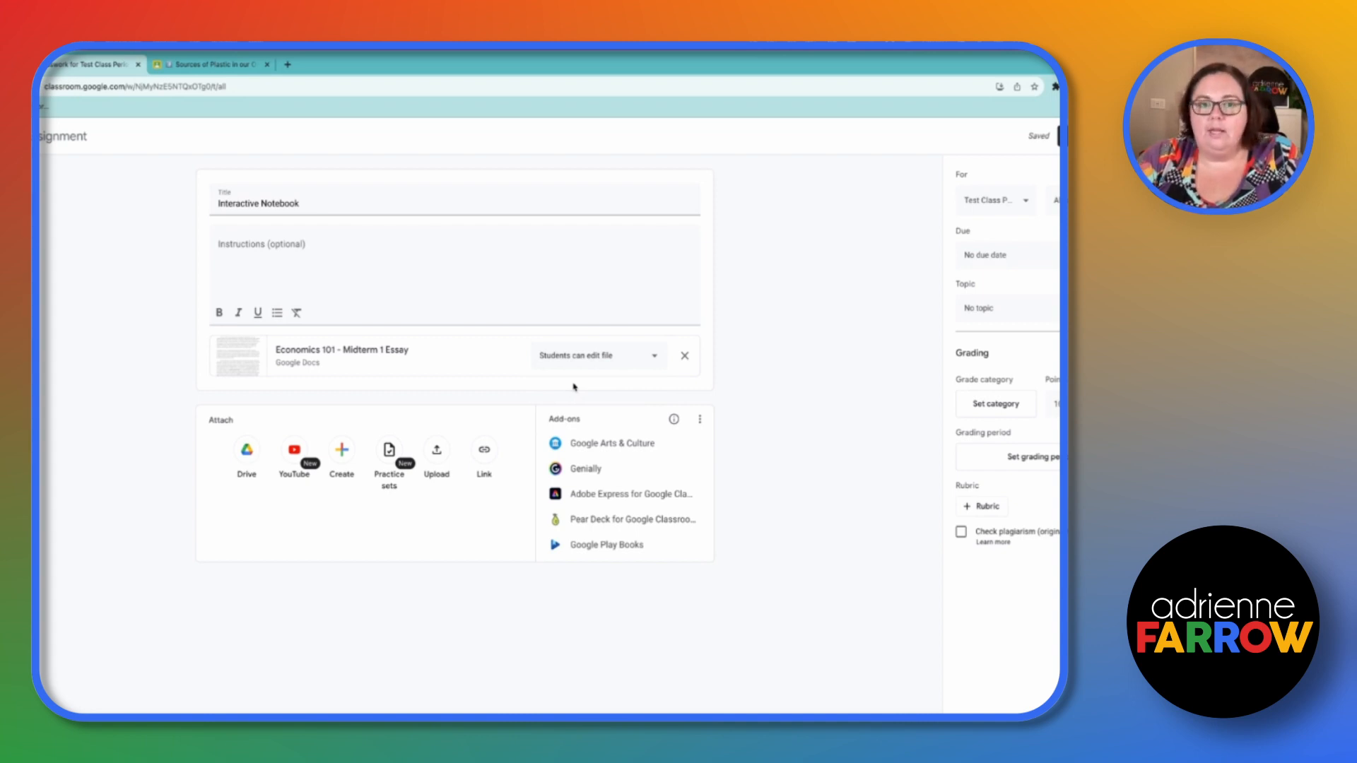
click(612, 355)
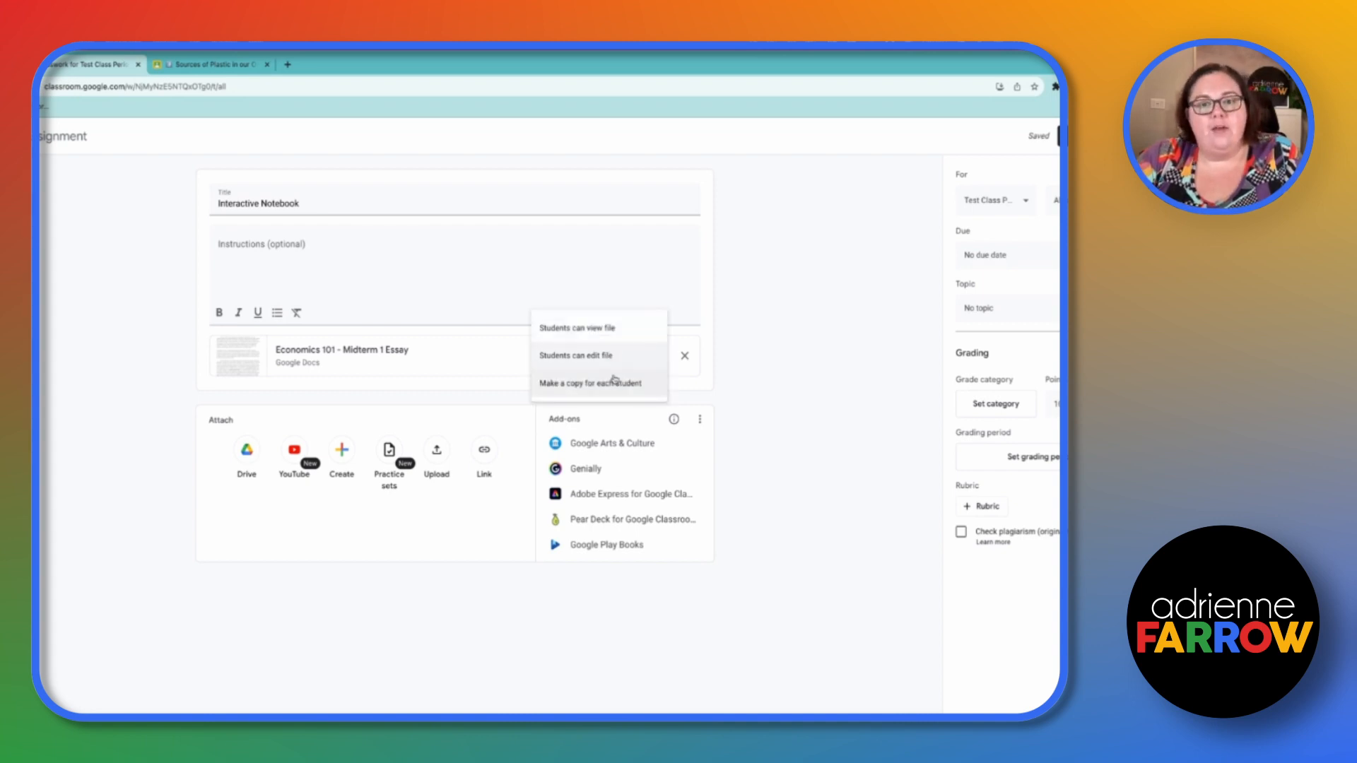
click(615, 381)
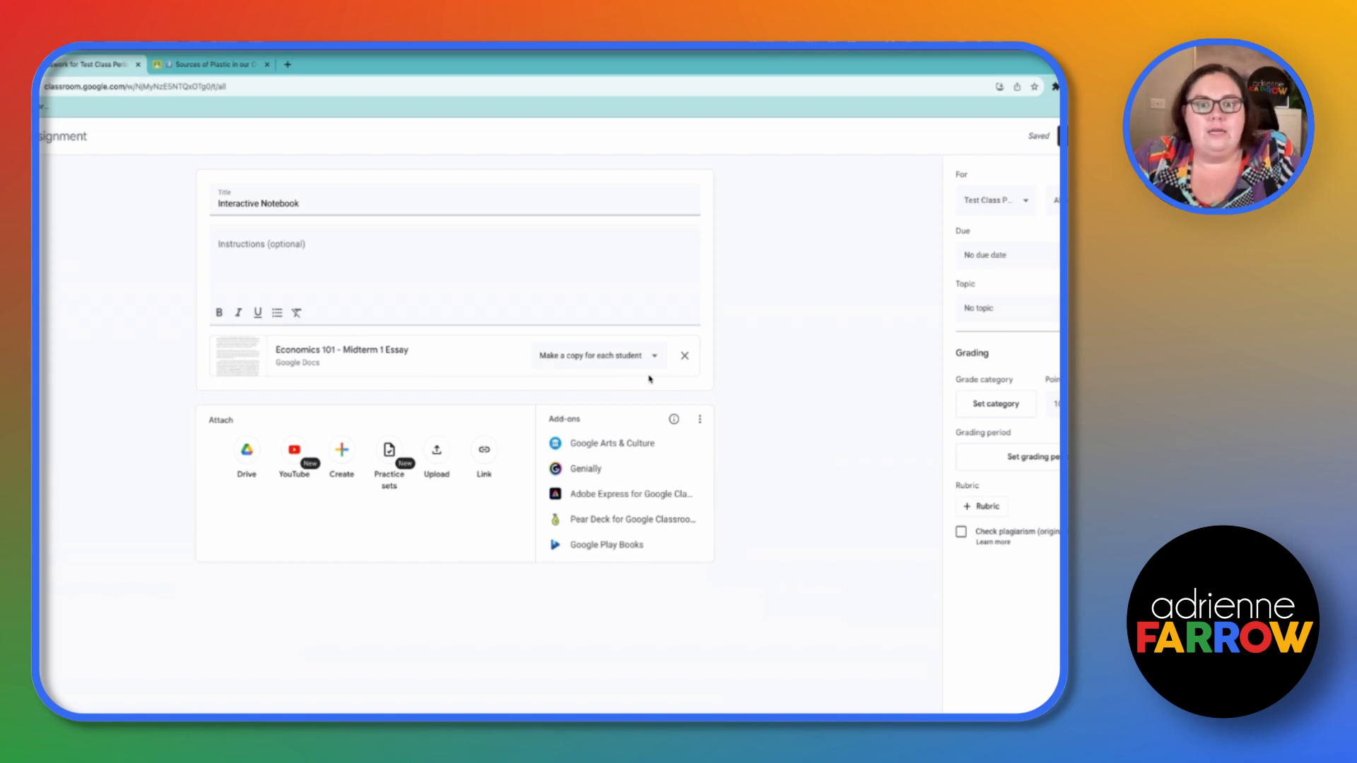
- Create a new Google Slides presentation as an assignment attachment and return to the assignment
click(342, 449)
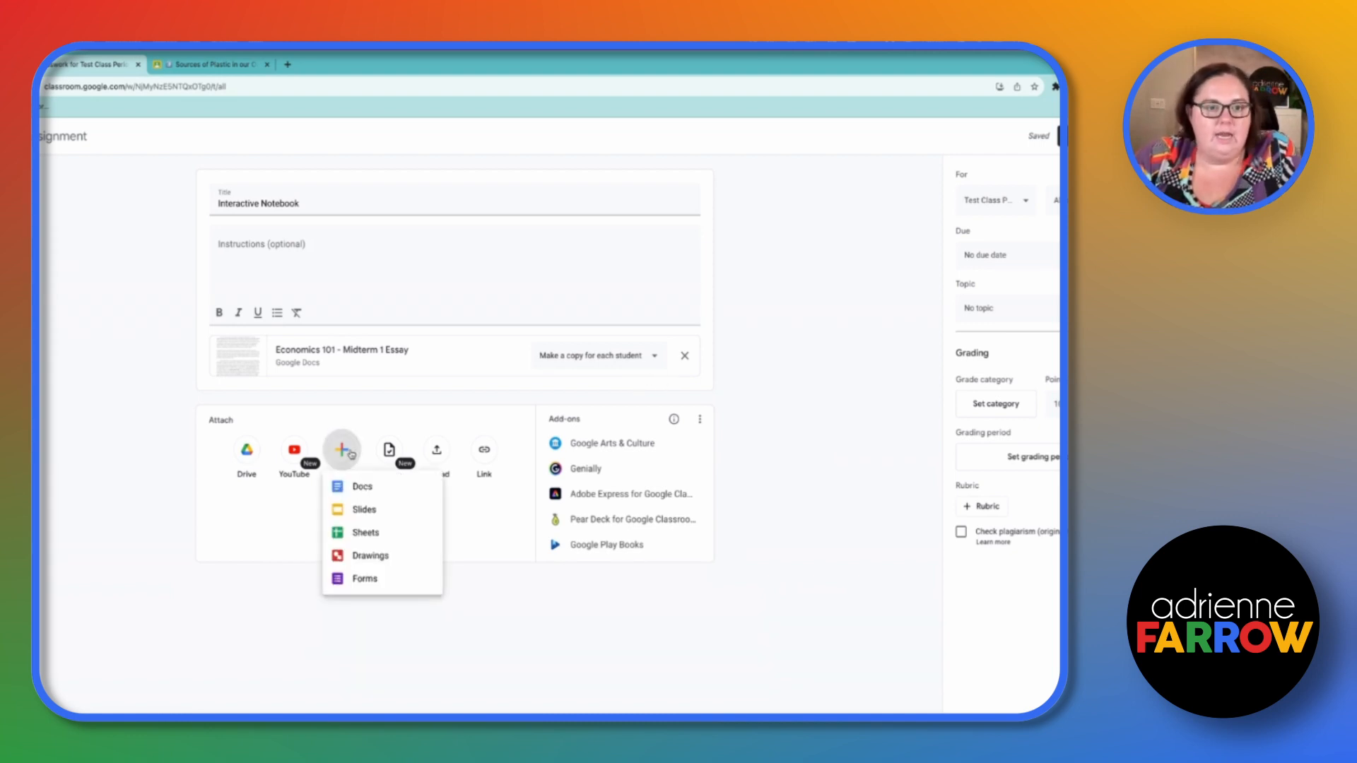
click(348, 518)
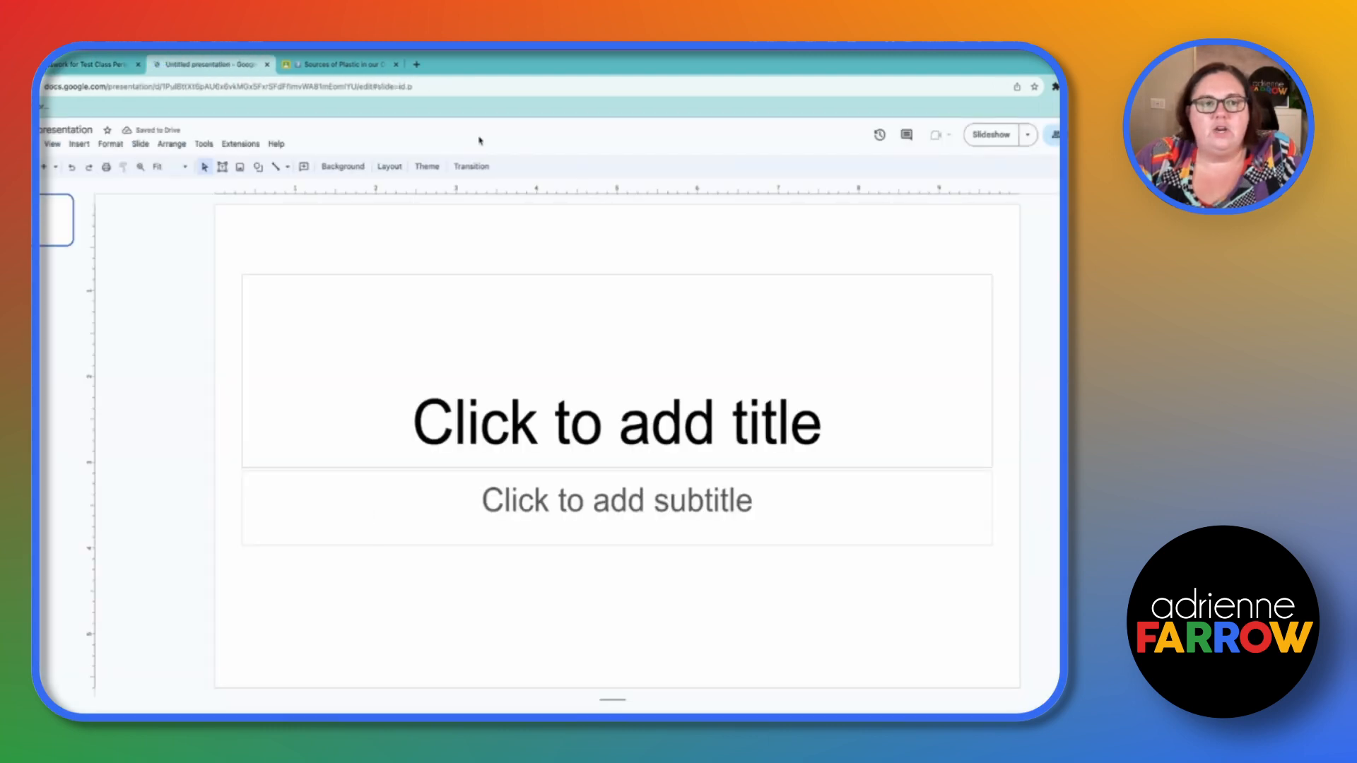
click(92, 64)
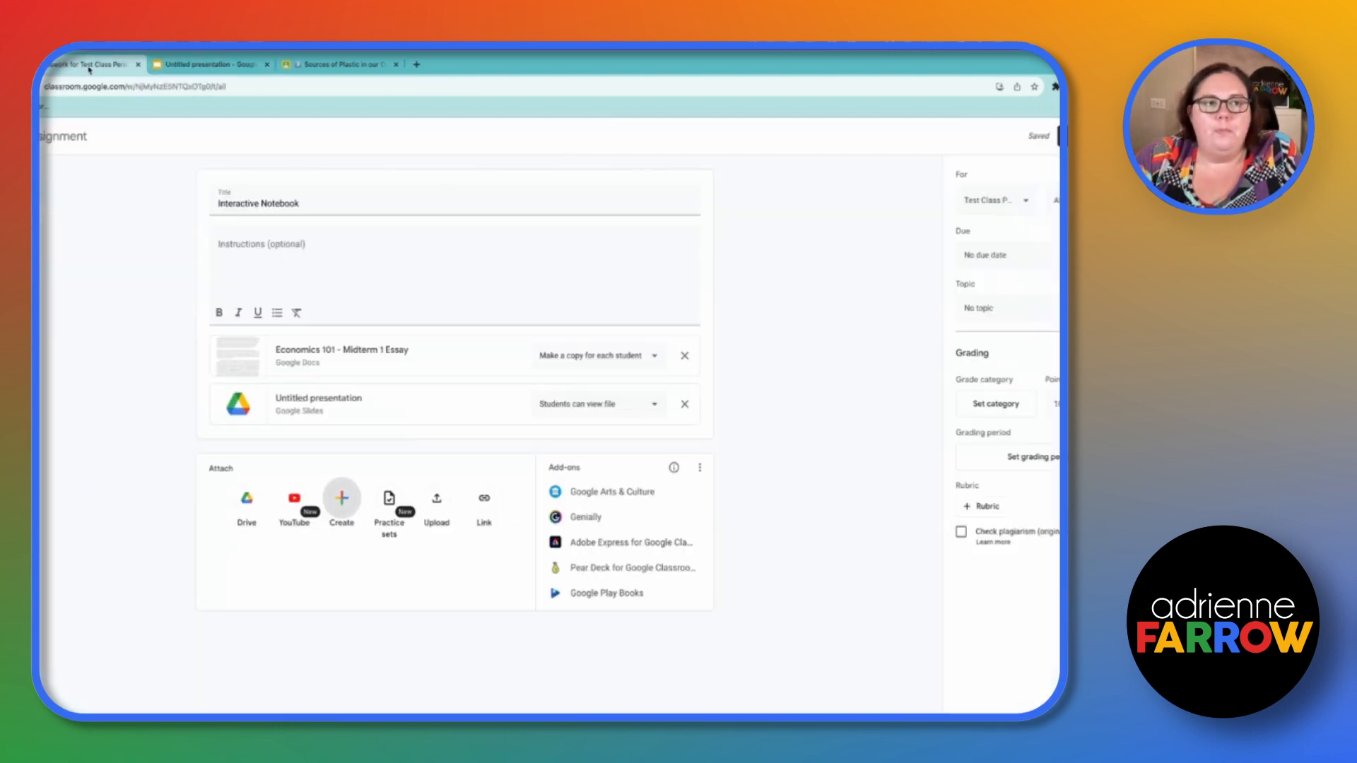
- Title the new presentation's first slide Test Slide
click(201, 64)
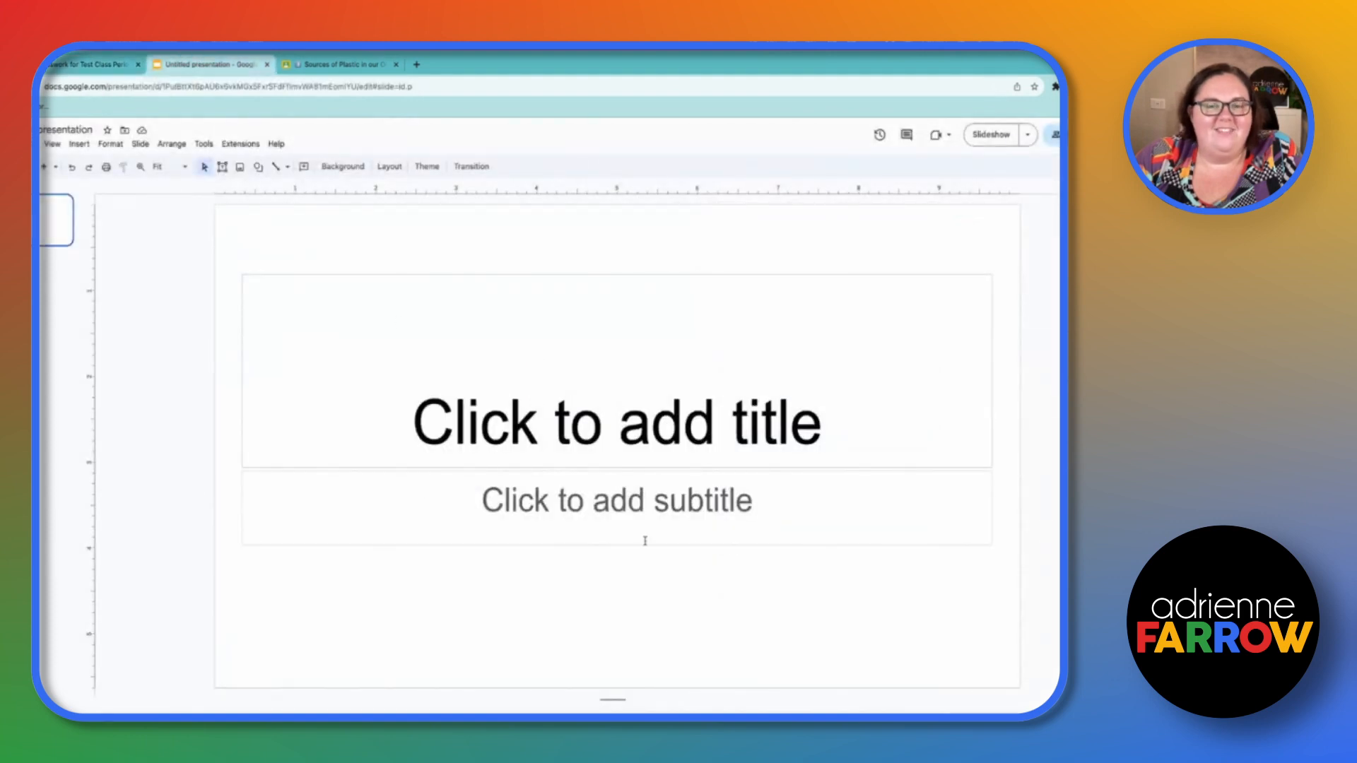
click(493, 410)
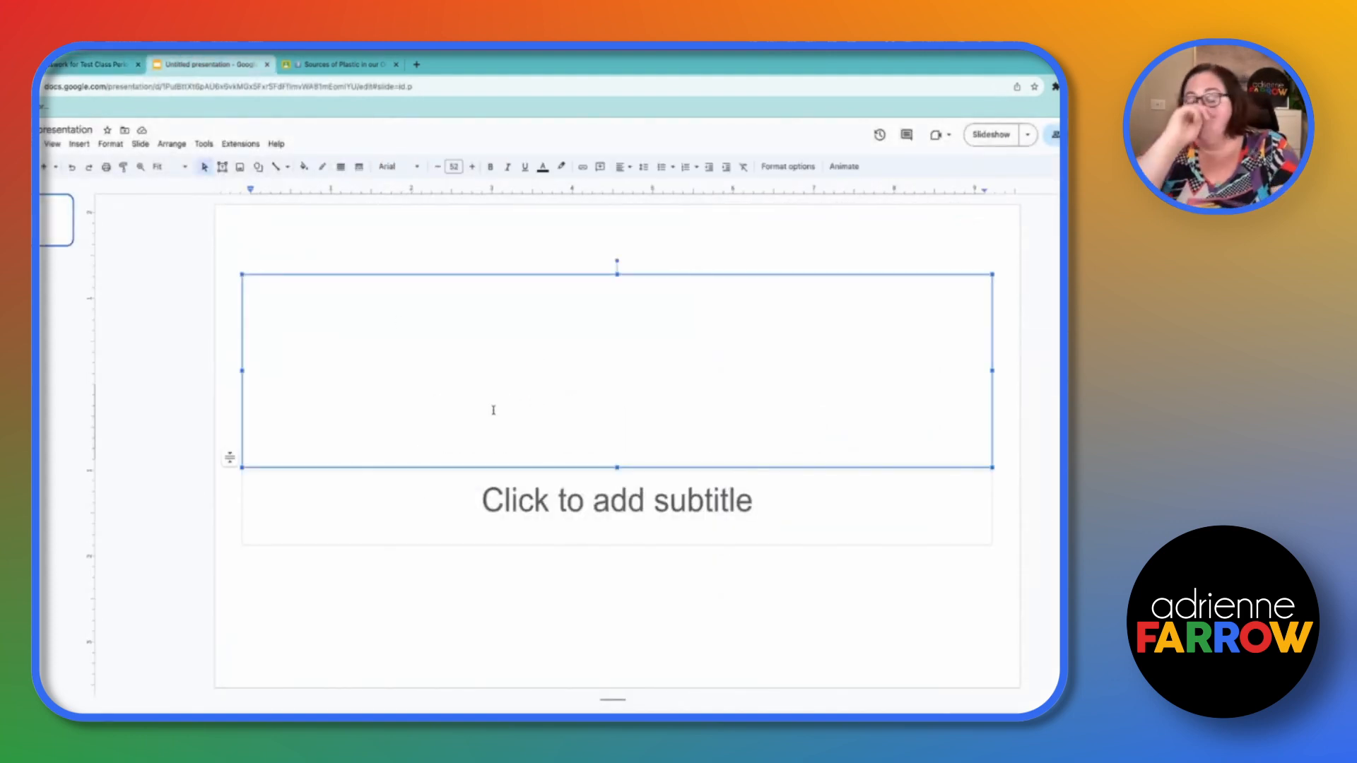
text(Test Slide)
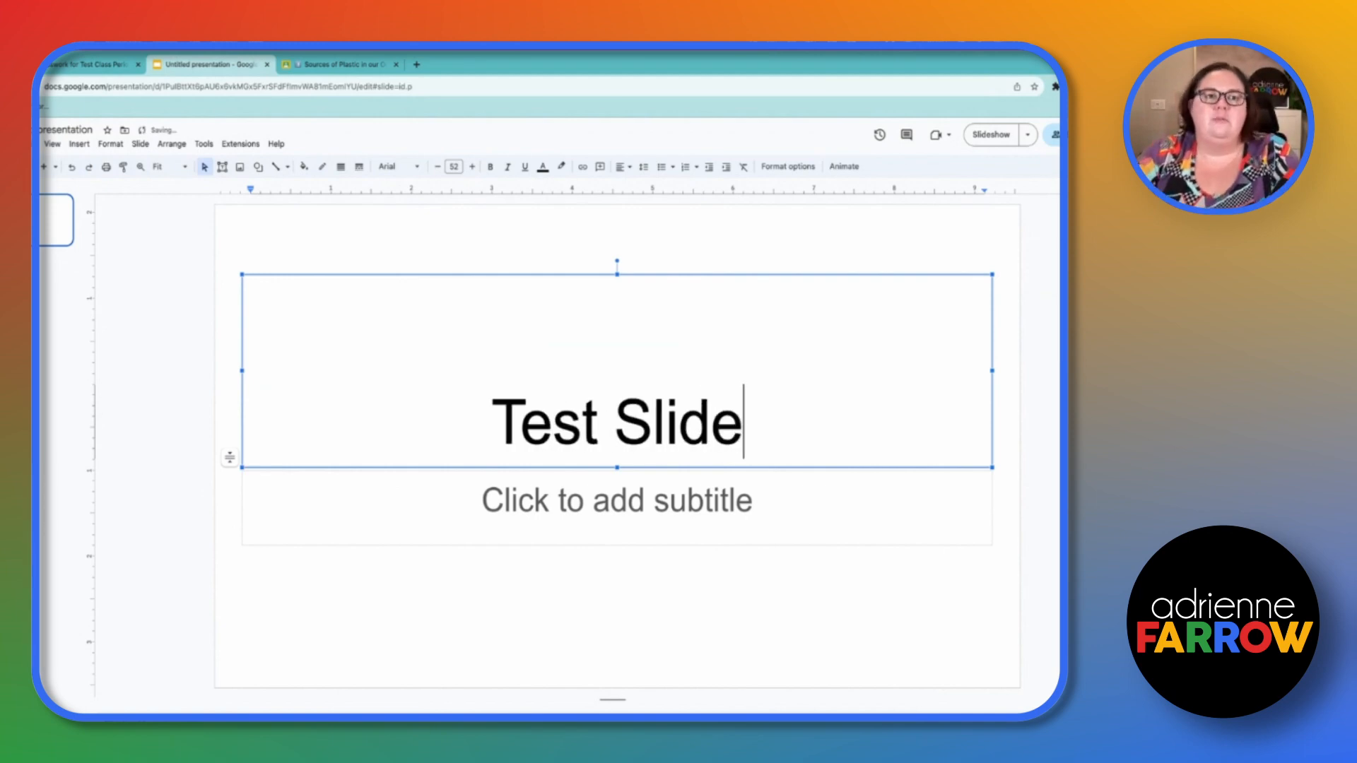
- Set the presentation attachment's sharing option to Make a copy for each student
click(99, 65)
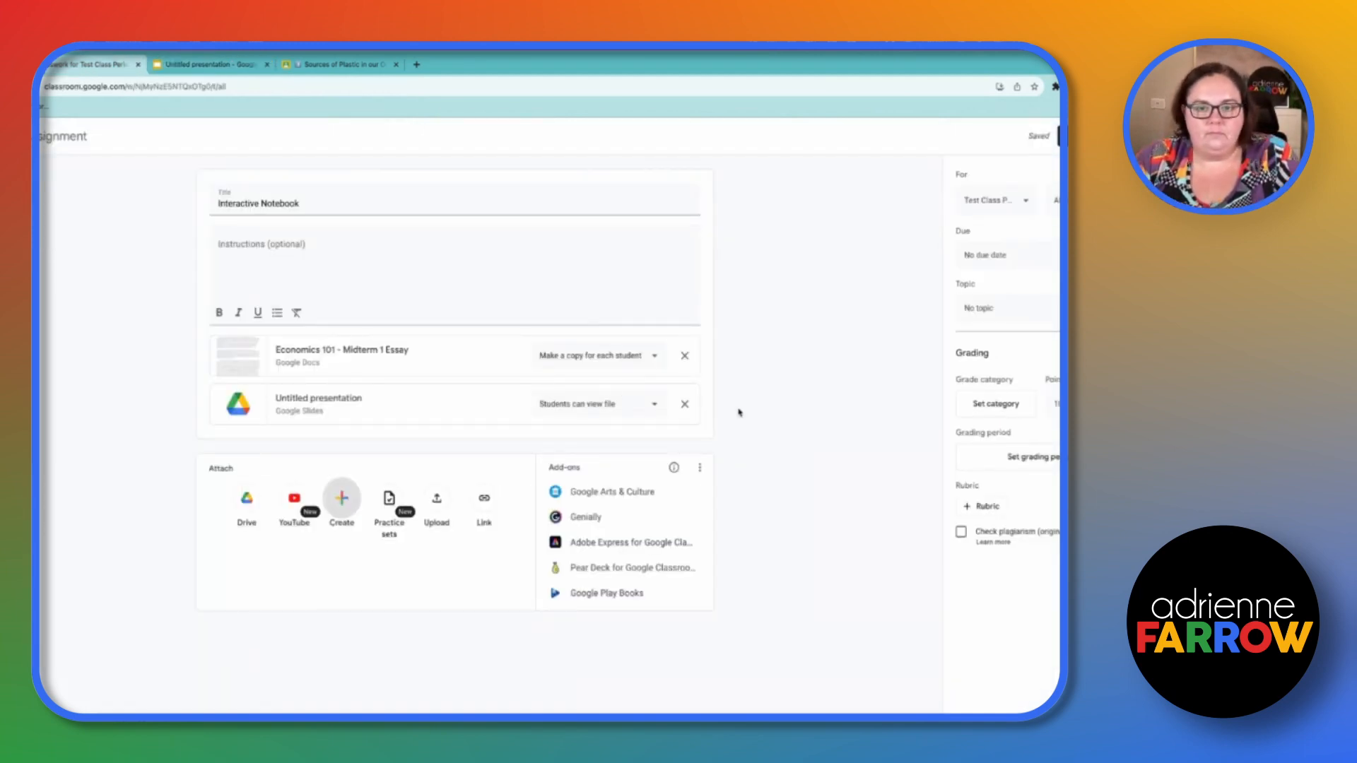
click(641, 415)
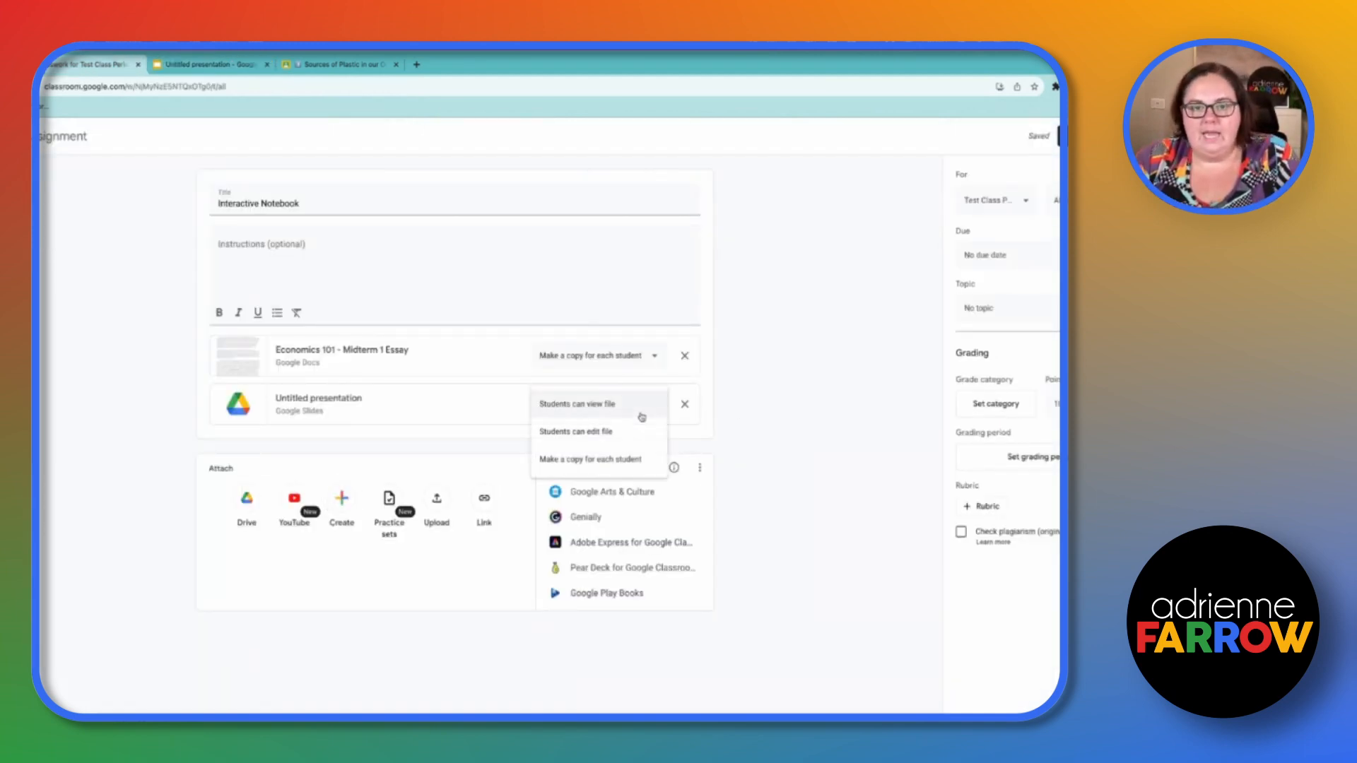
click(605, 460)
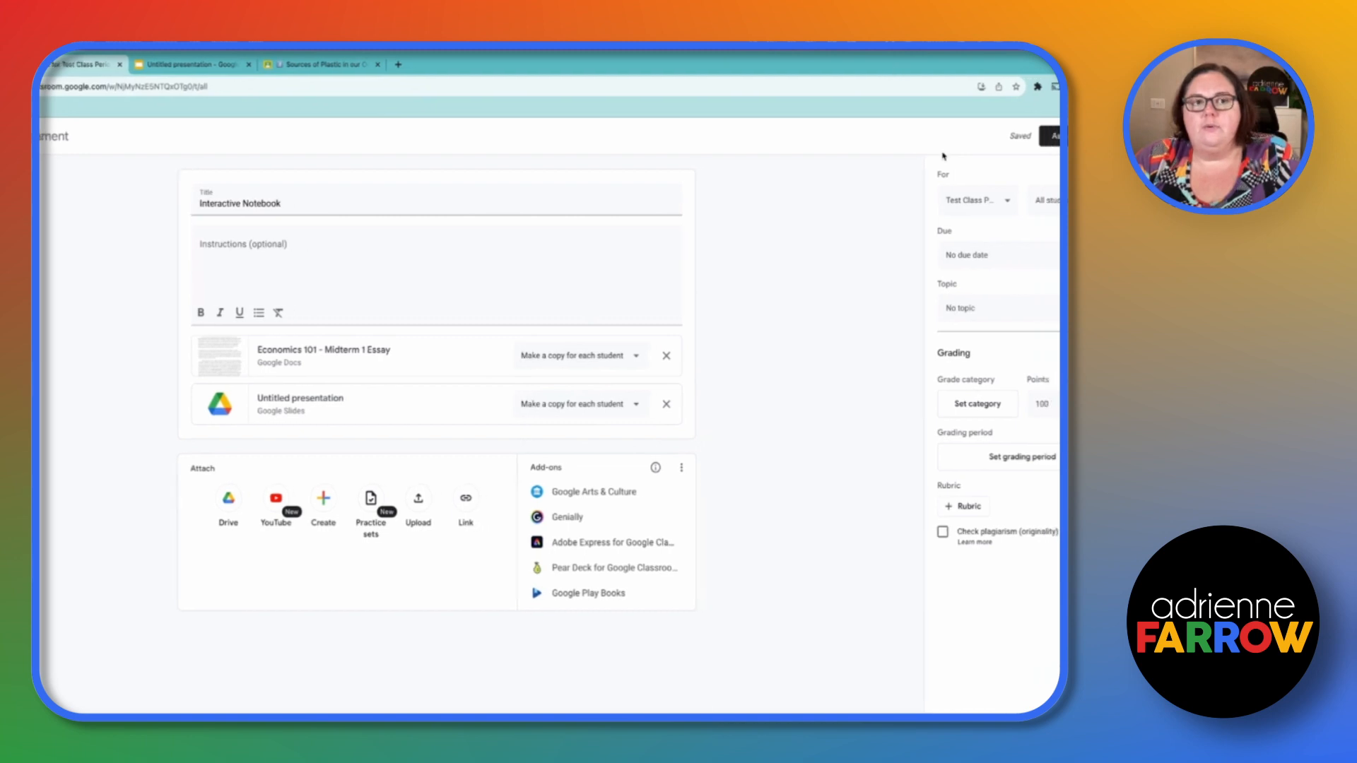
- Examine the class, student, due date and topic options for the assignment
click(999, 210)
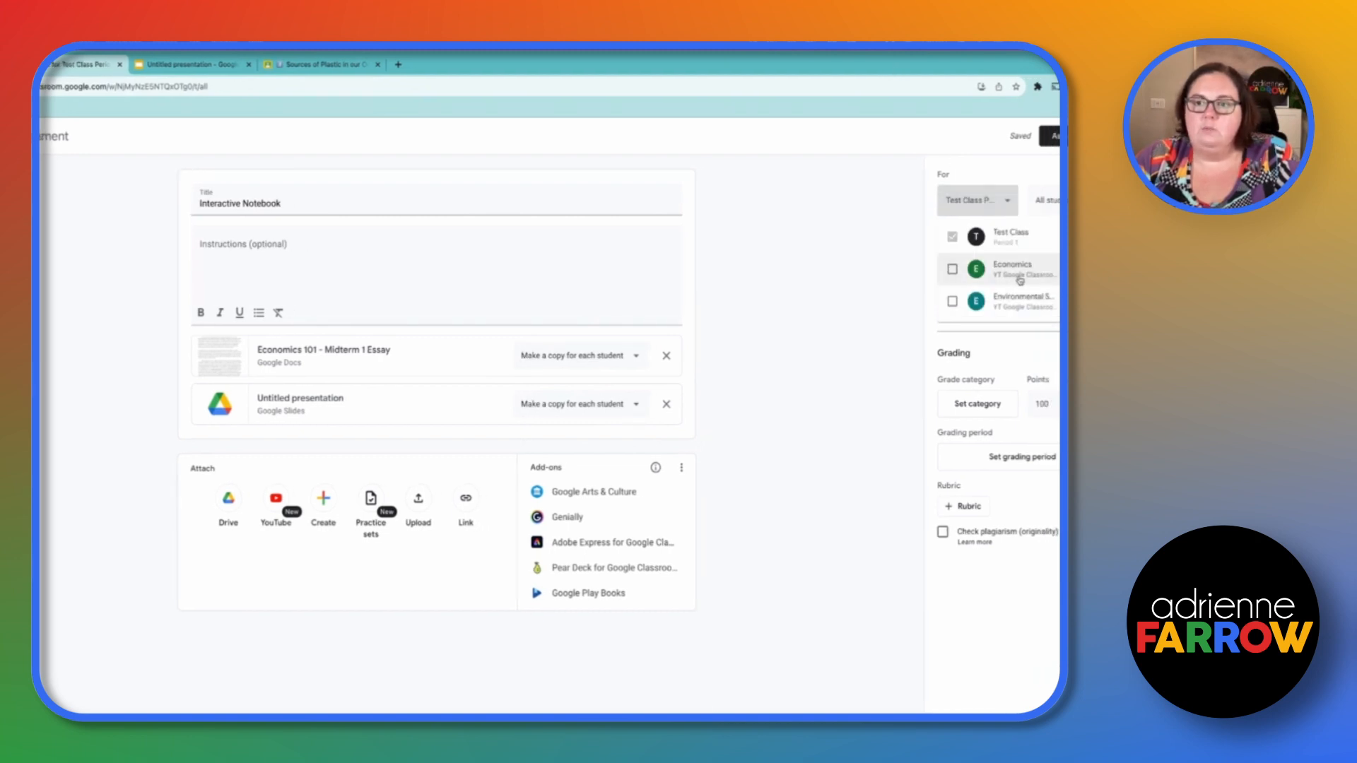
click(1057, 211)
click(1058, 212)
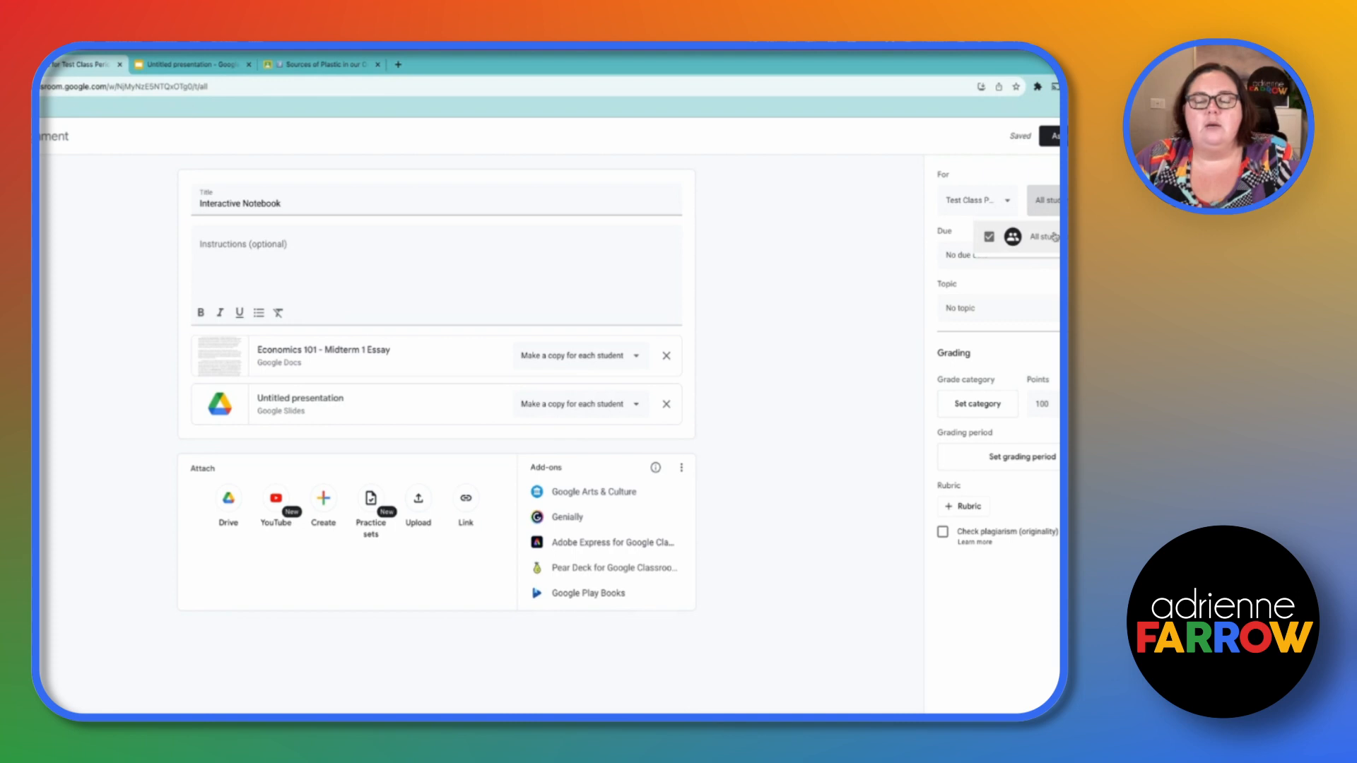
click(906, 225)
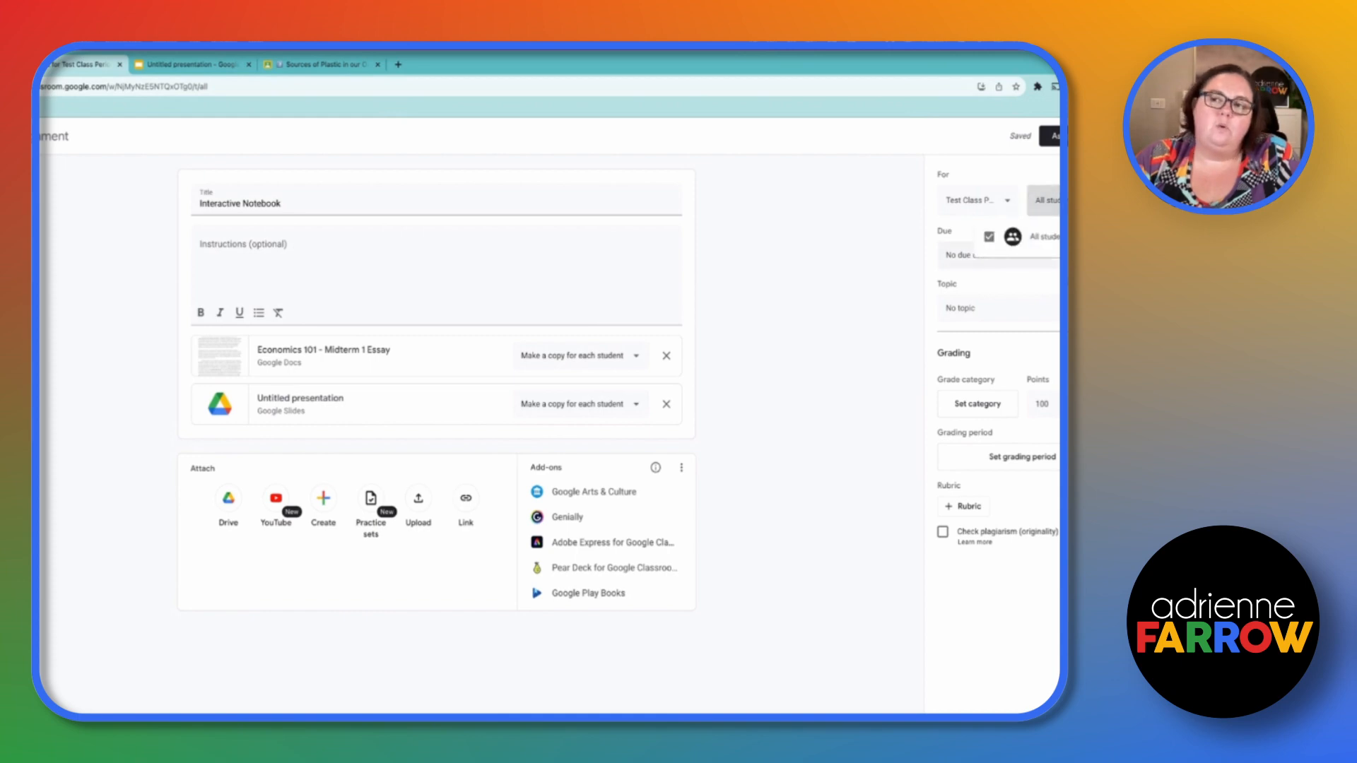
click(971, 268)
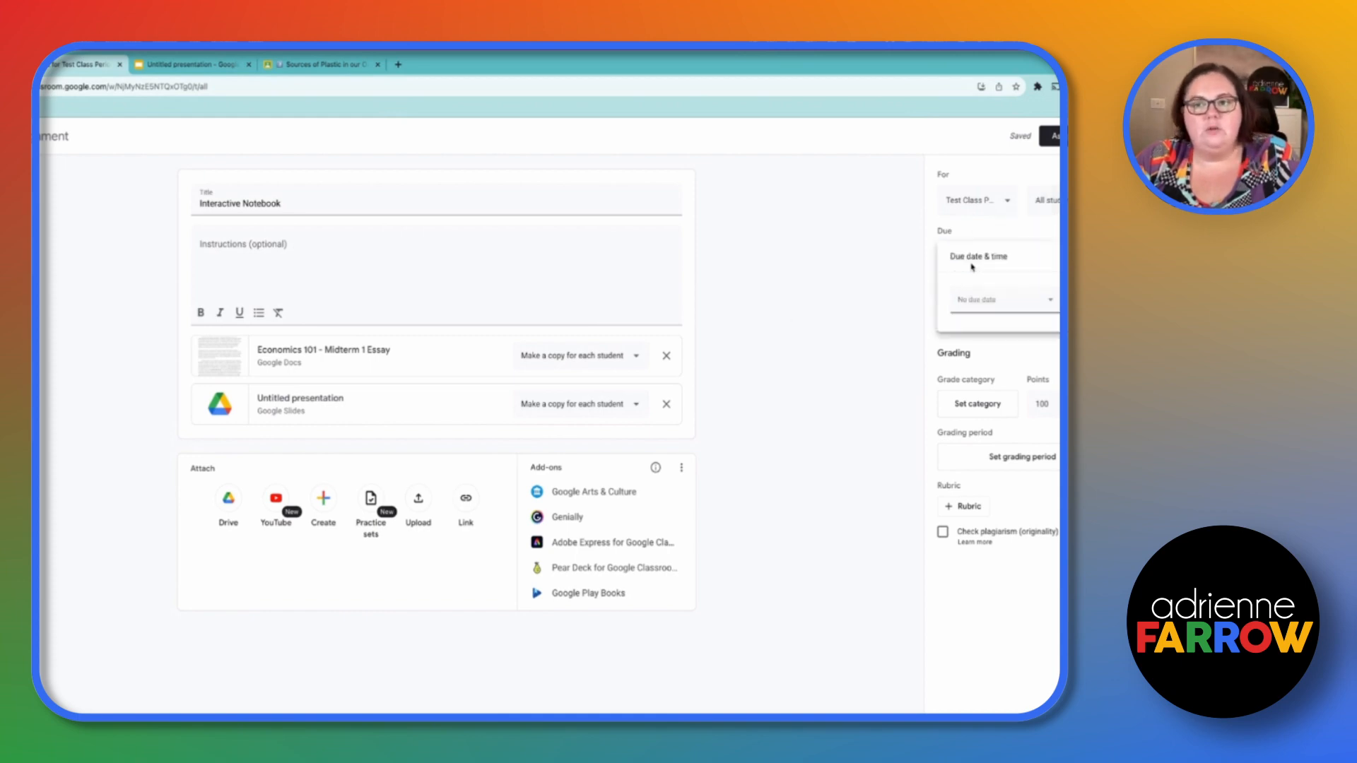
click(895, 306)
click(952, 313)
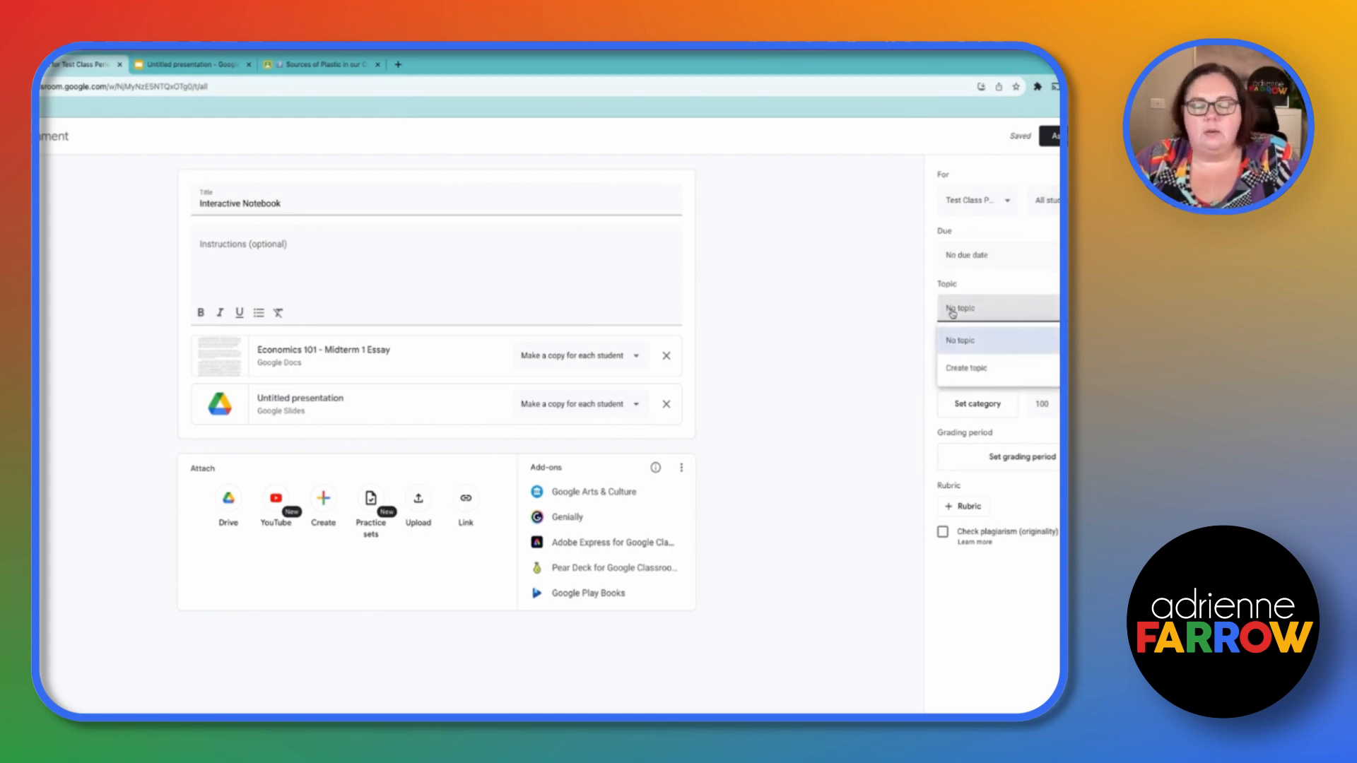
click(826, 265)
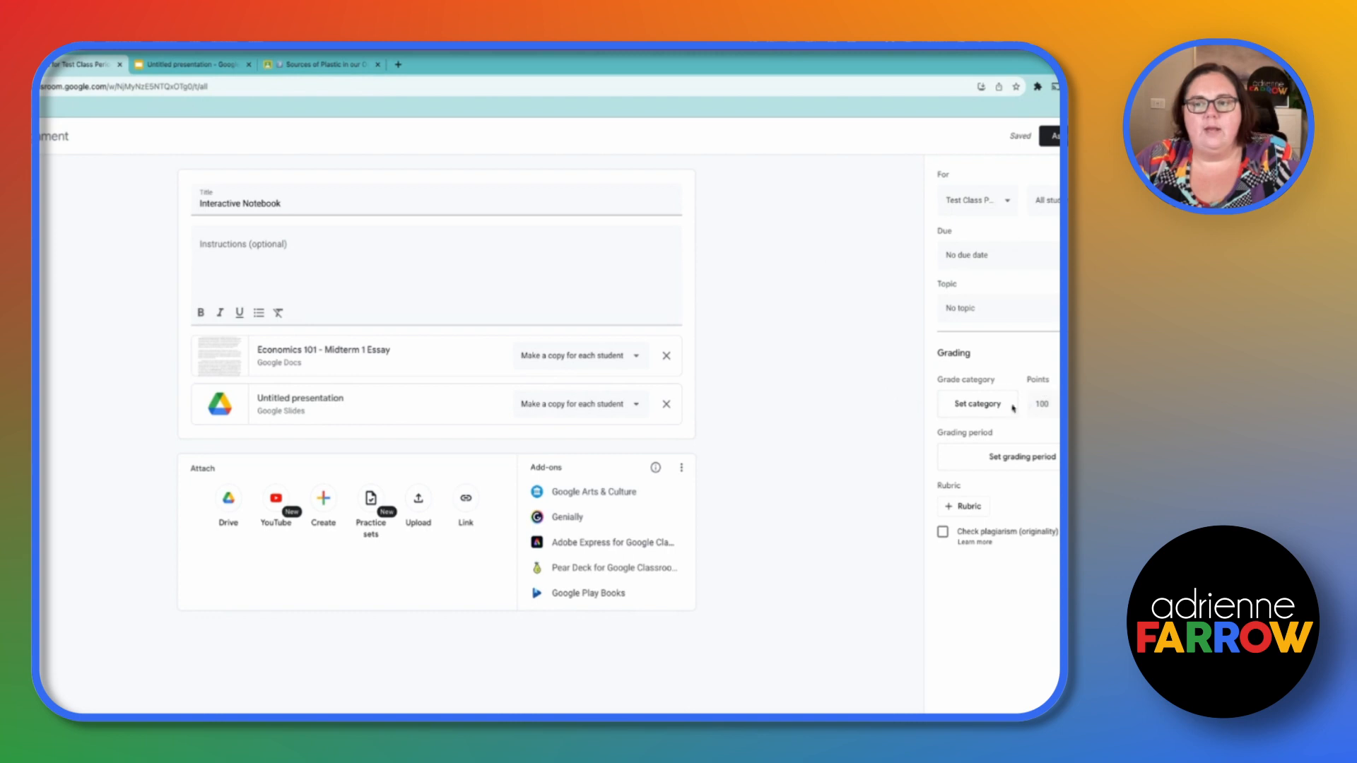
- Open the class grading settings and add a grading period named Fall
click(1001, 411)
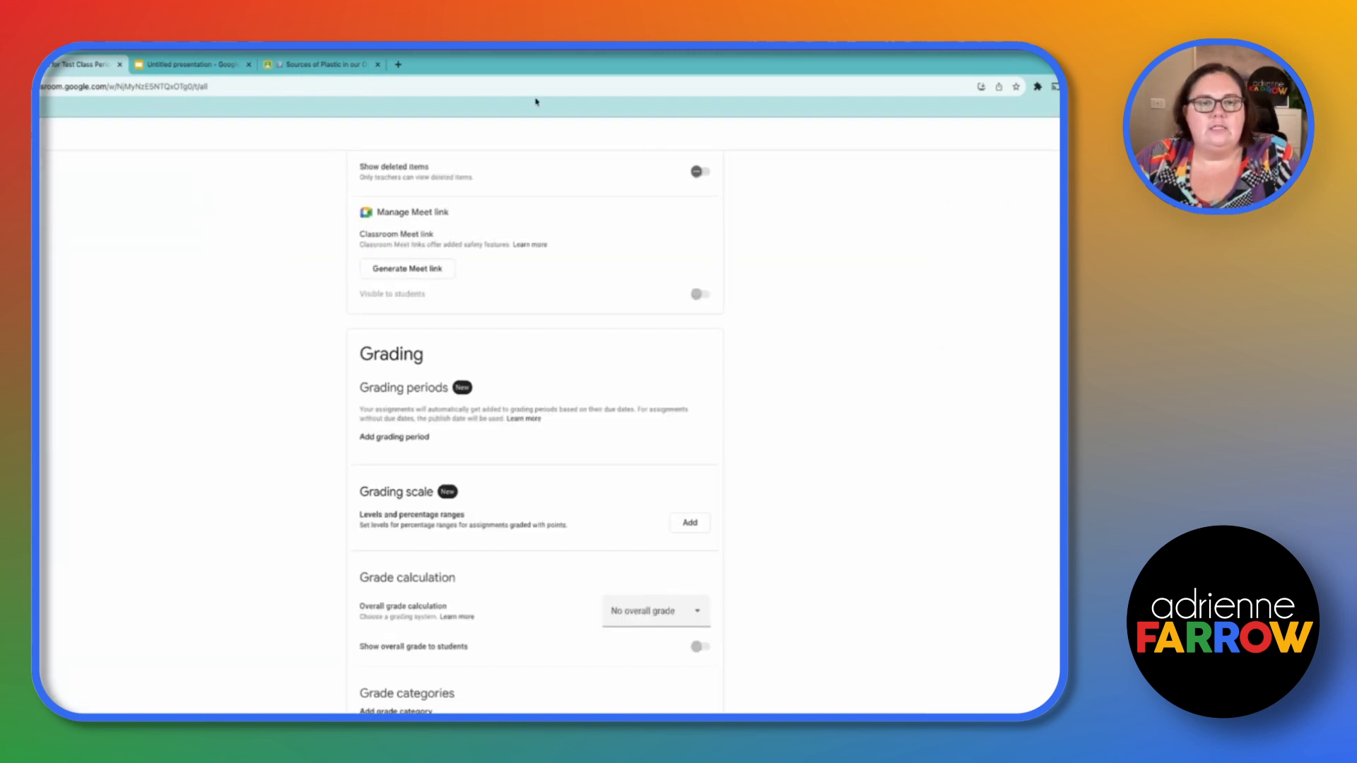
scroll(707, 380, up, 1)
scroll(707, 380, down, 1)
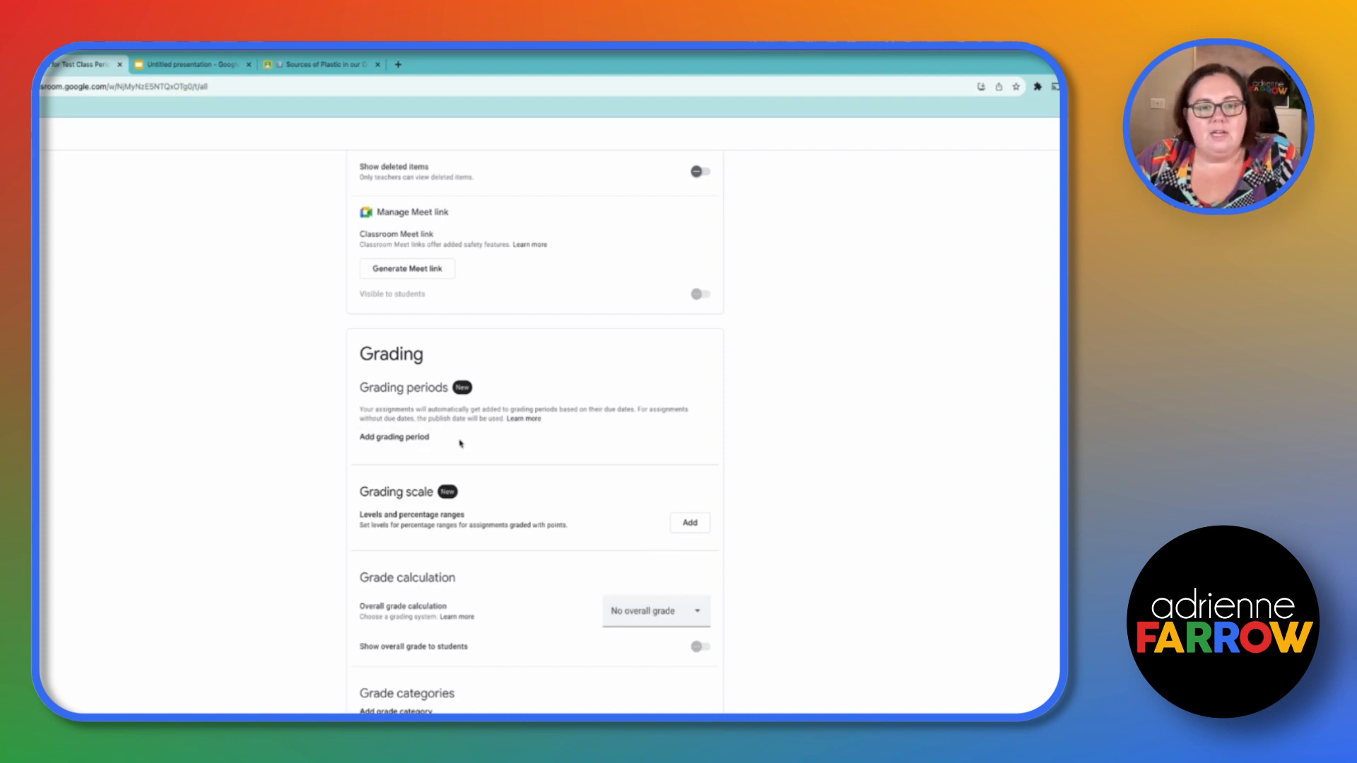
click(394, 438)
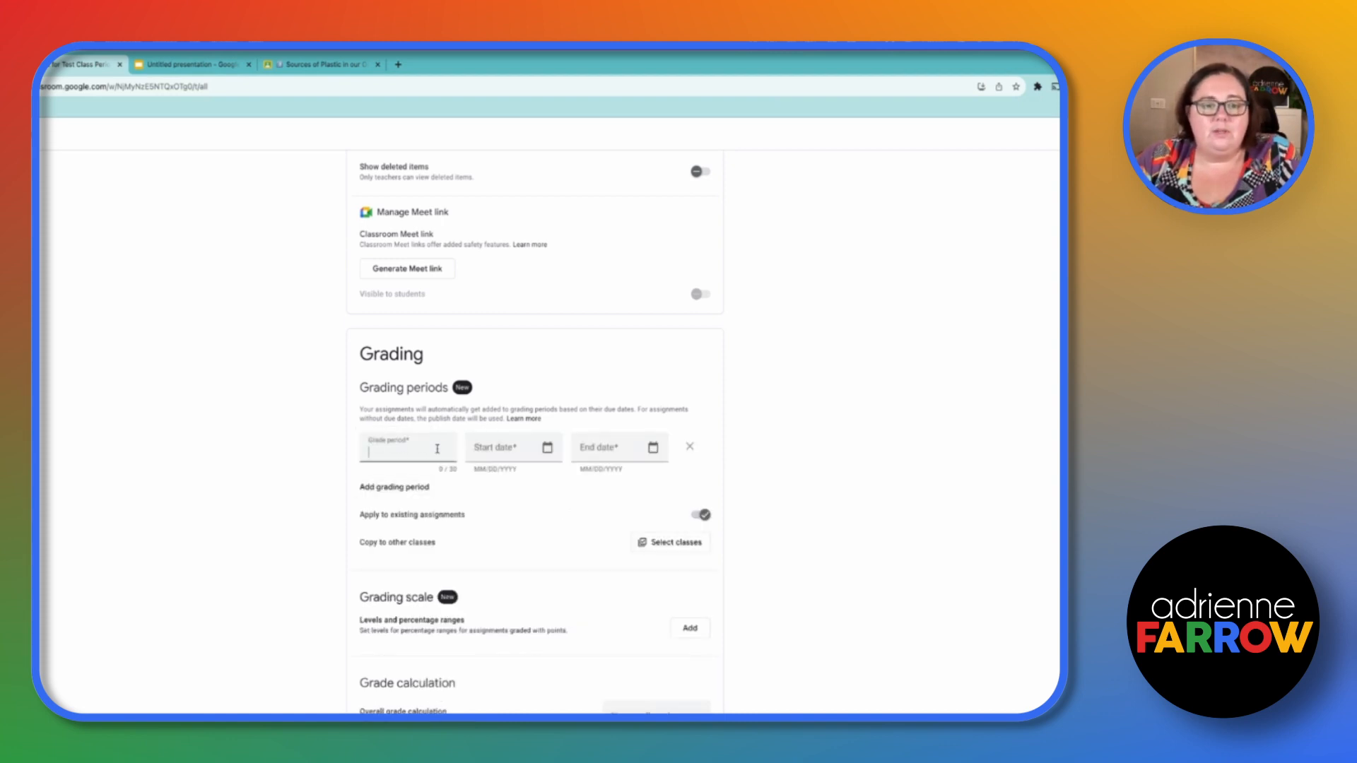
text(Fall)
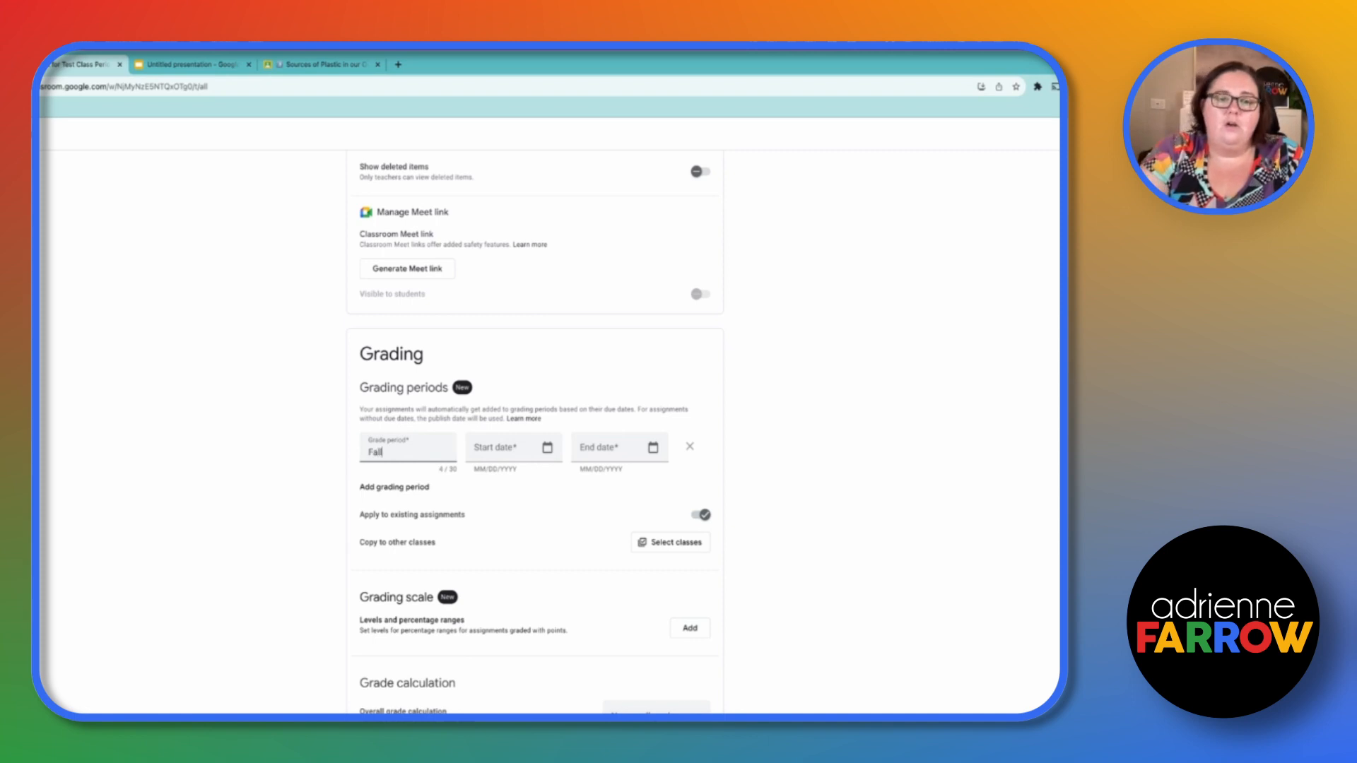
- Set the Fall grading period's start date to 09/04/2023
click(547, 447)
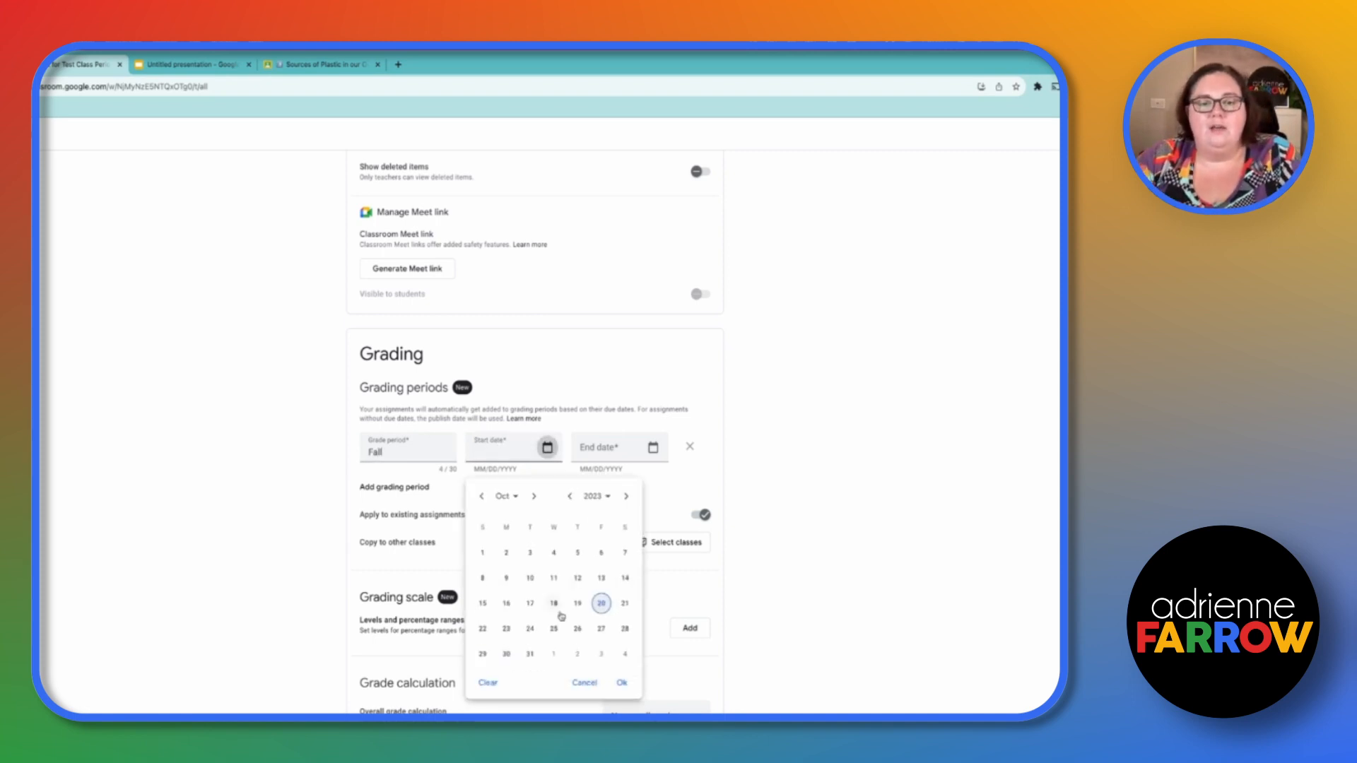
click(482, 496)
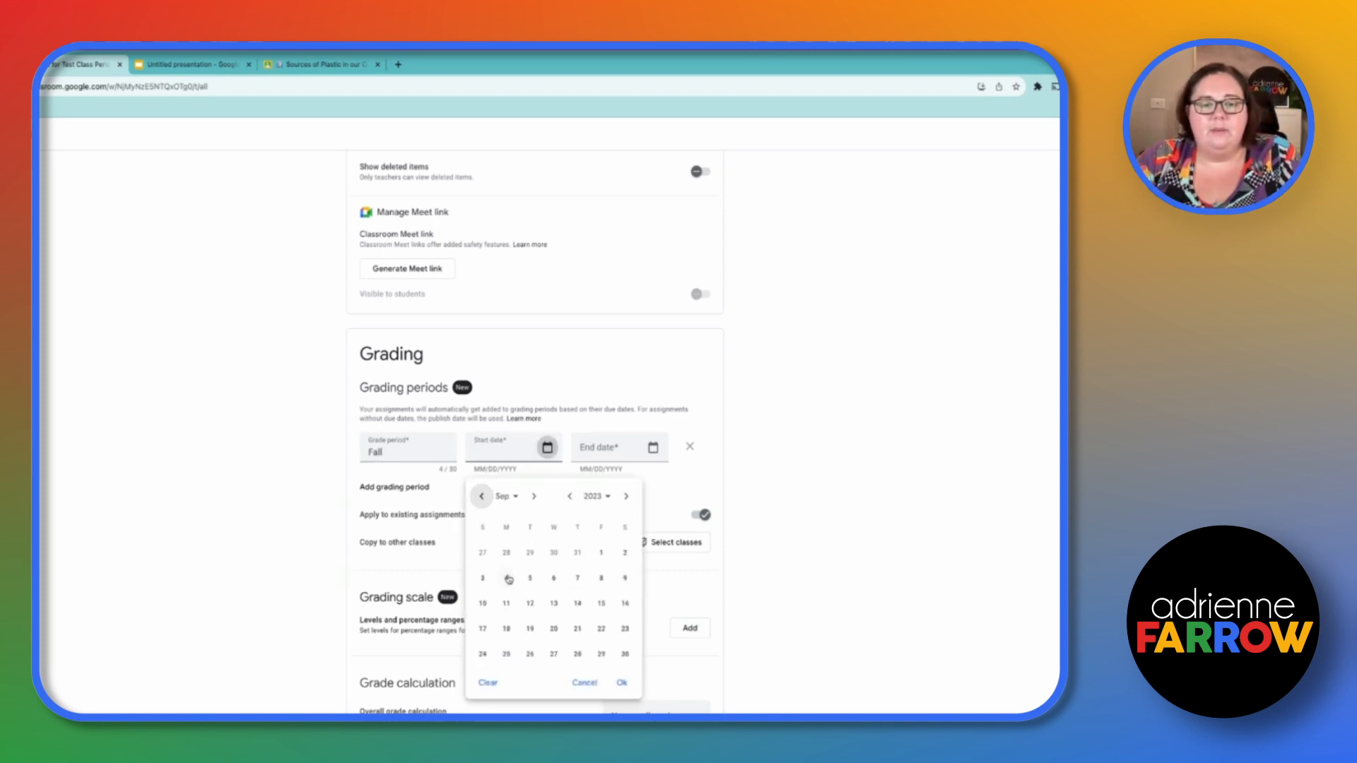
click(506, 578)
click(621, 683)
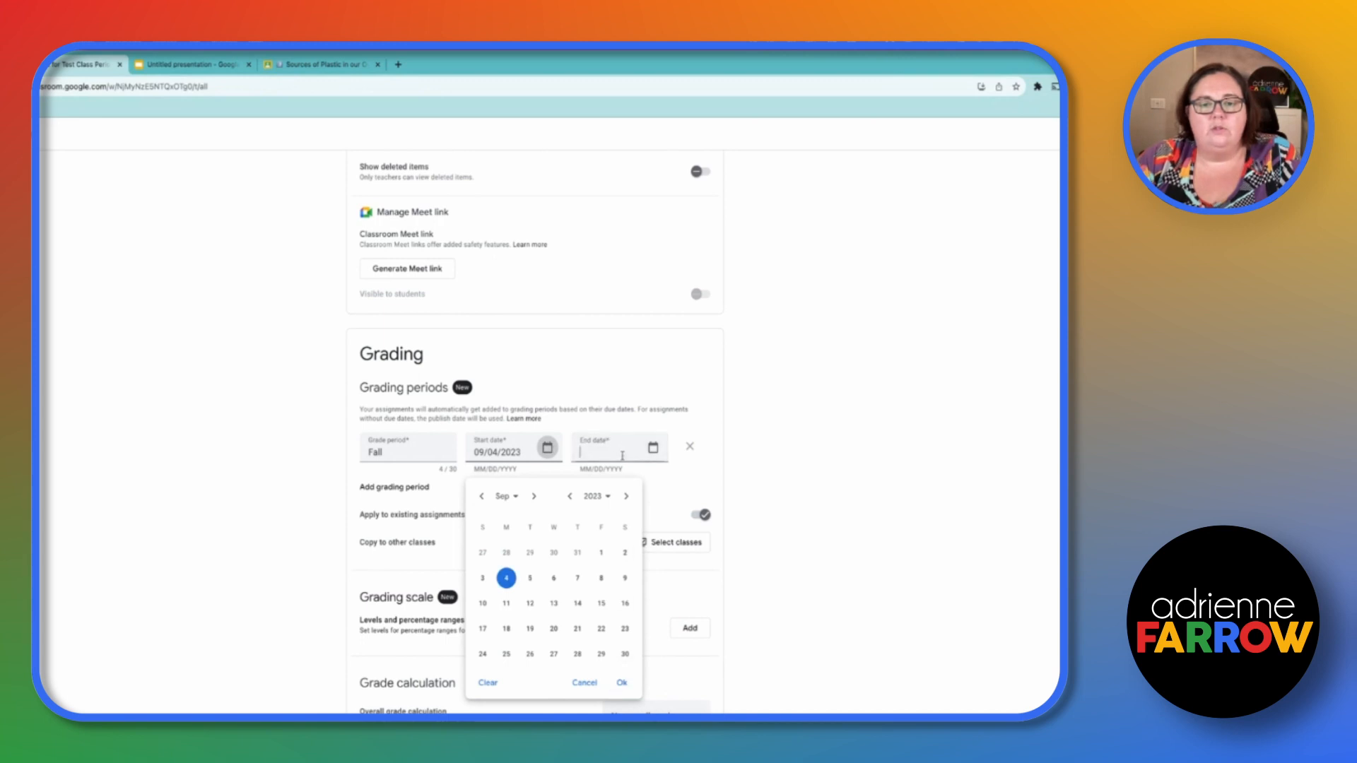
- Set the Fall grading period's end date to 12/15/2023 and add another grading period row
click(653, 447)
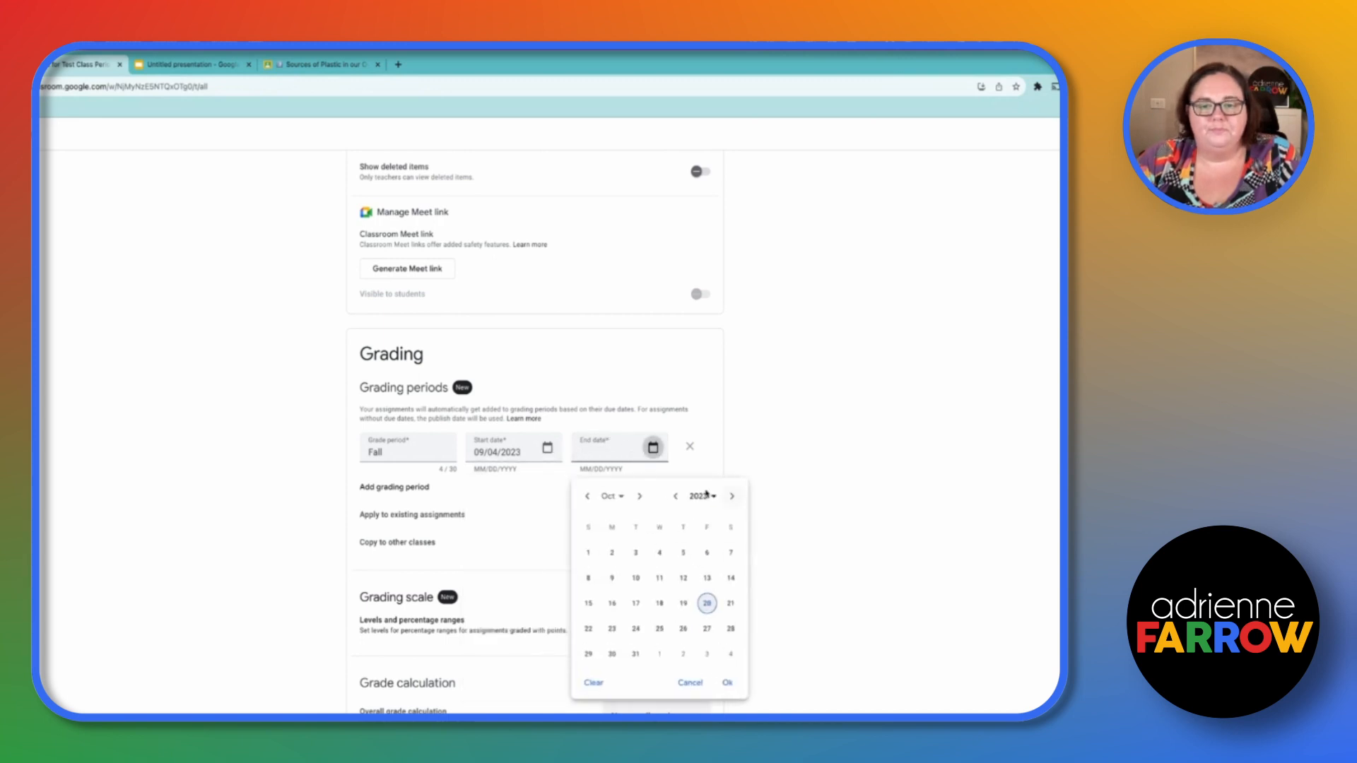
click(640, 496)
click(641, 496)
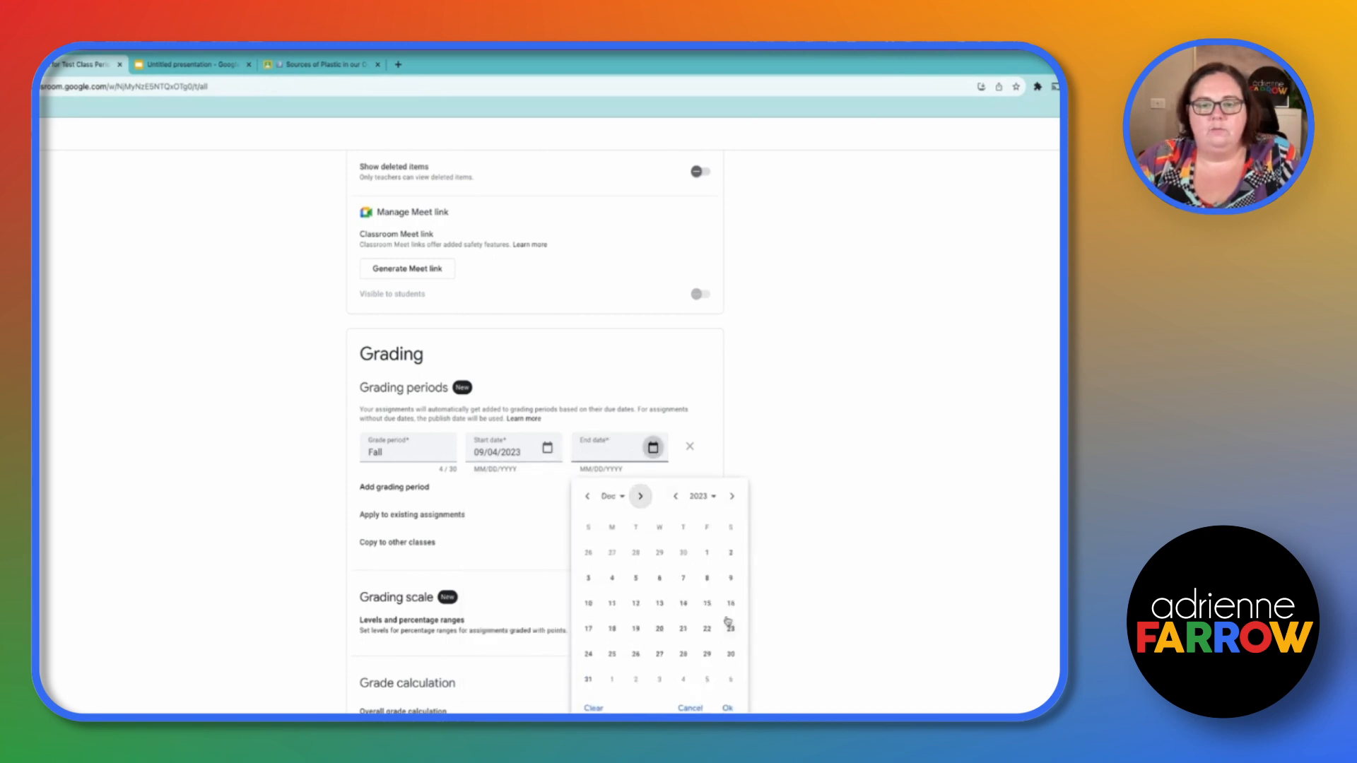
click(707, 604)
click(819, 565)
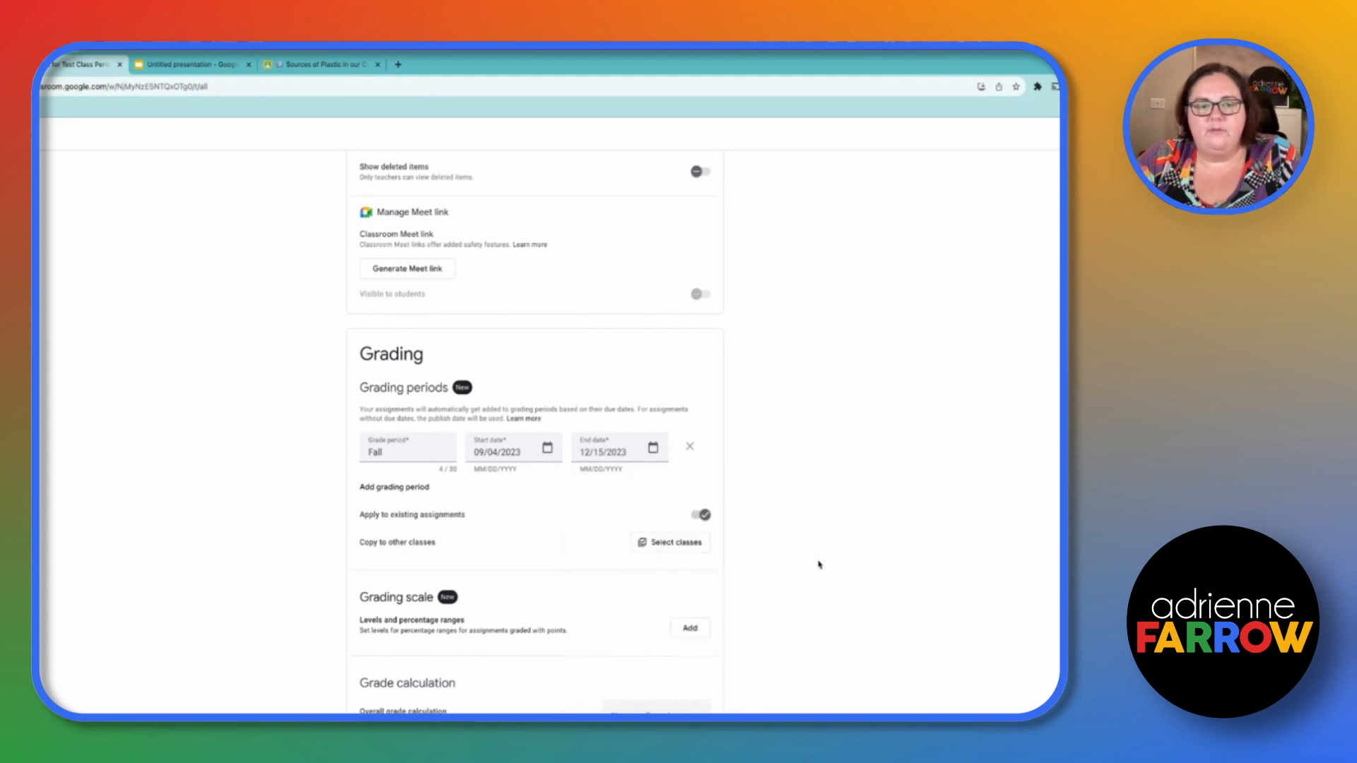
click(377, 486)
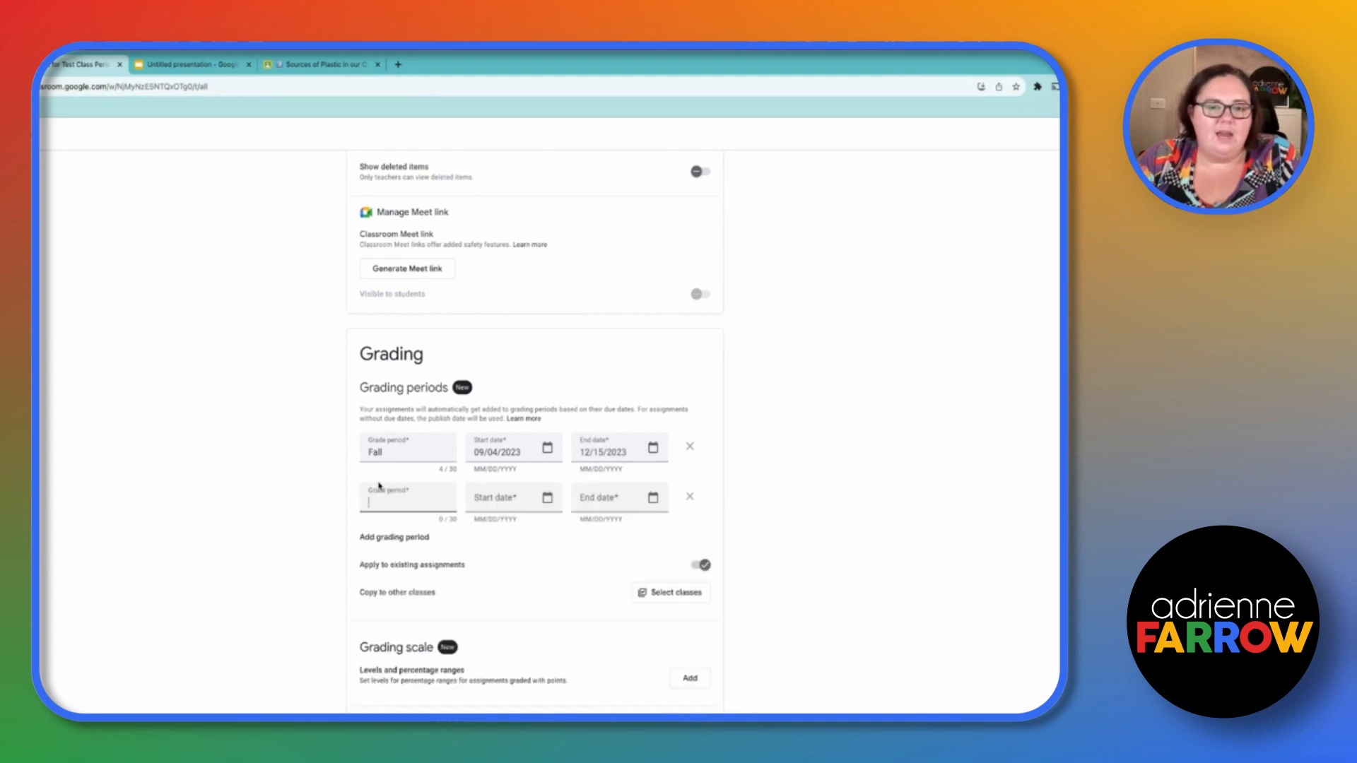
- Remove the empty second grading period row
click(690, 500)
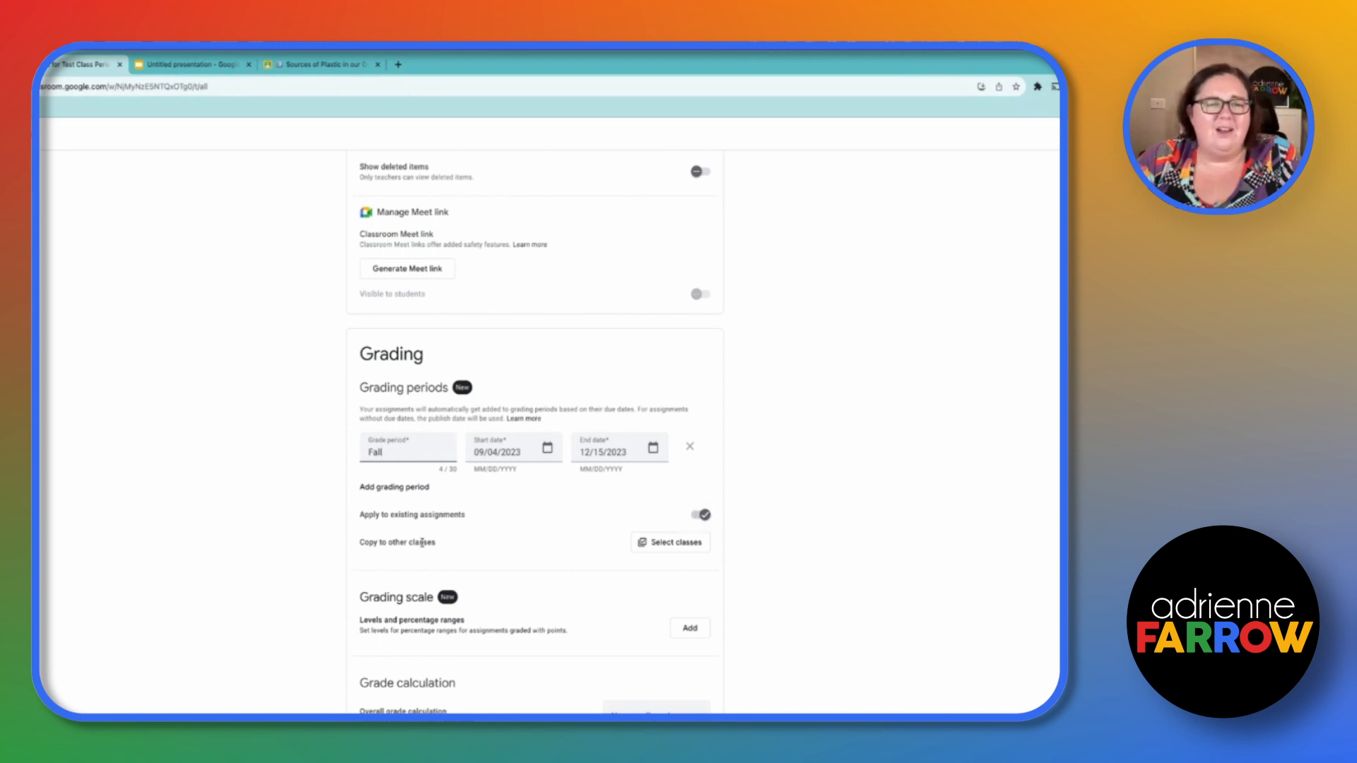
scroll(809, 594, down, 3)
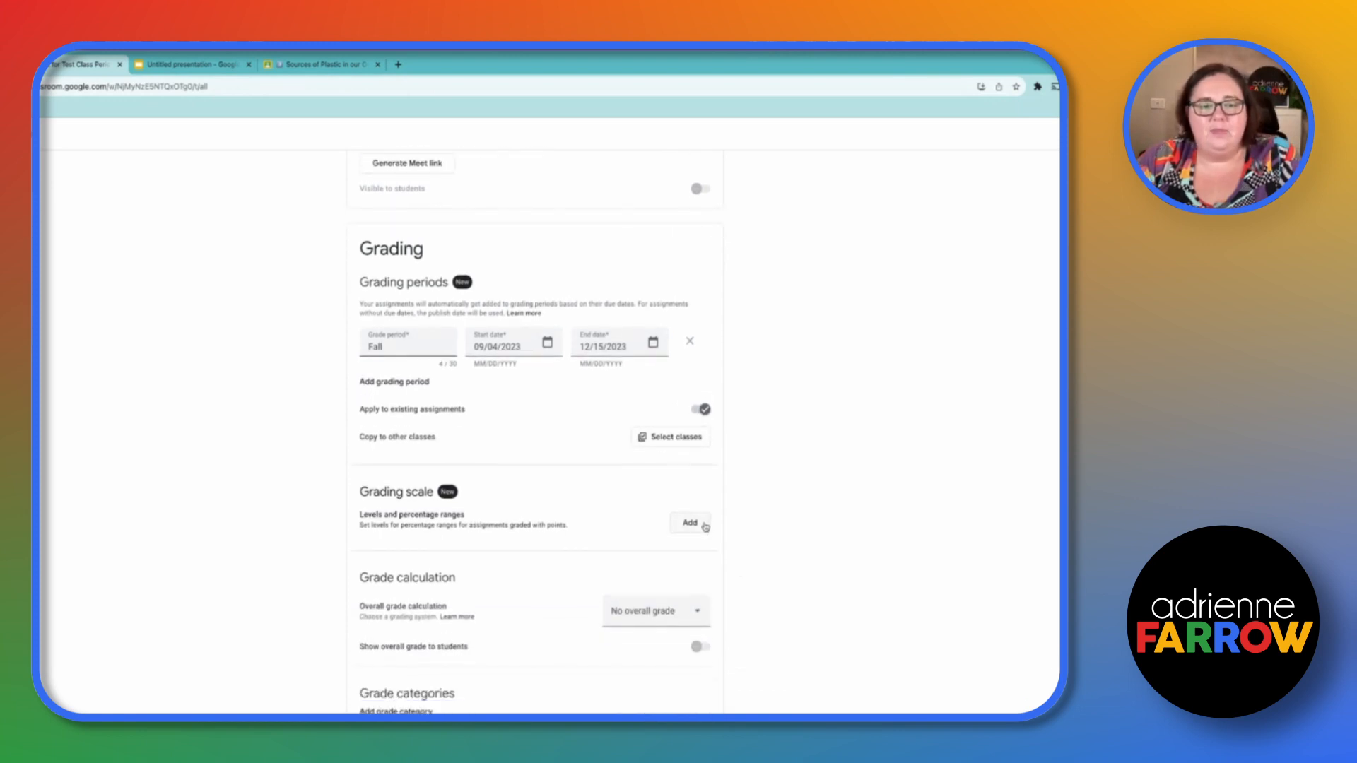
- Try adding a custom grading scale, then remove its level row and the scale again
click(685, 523)
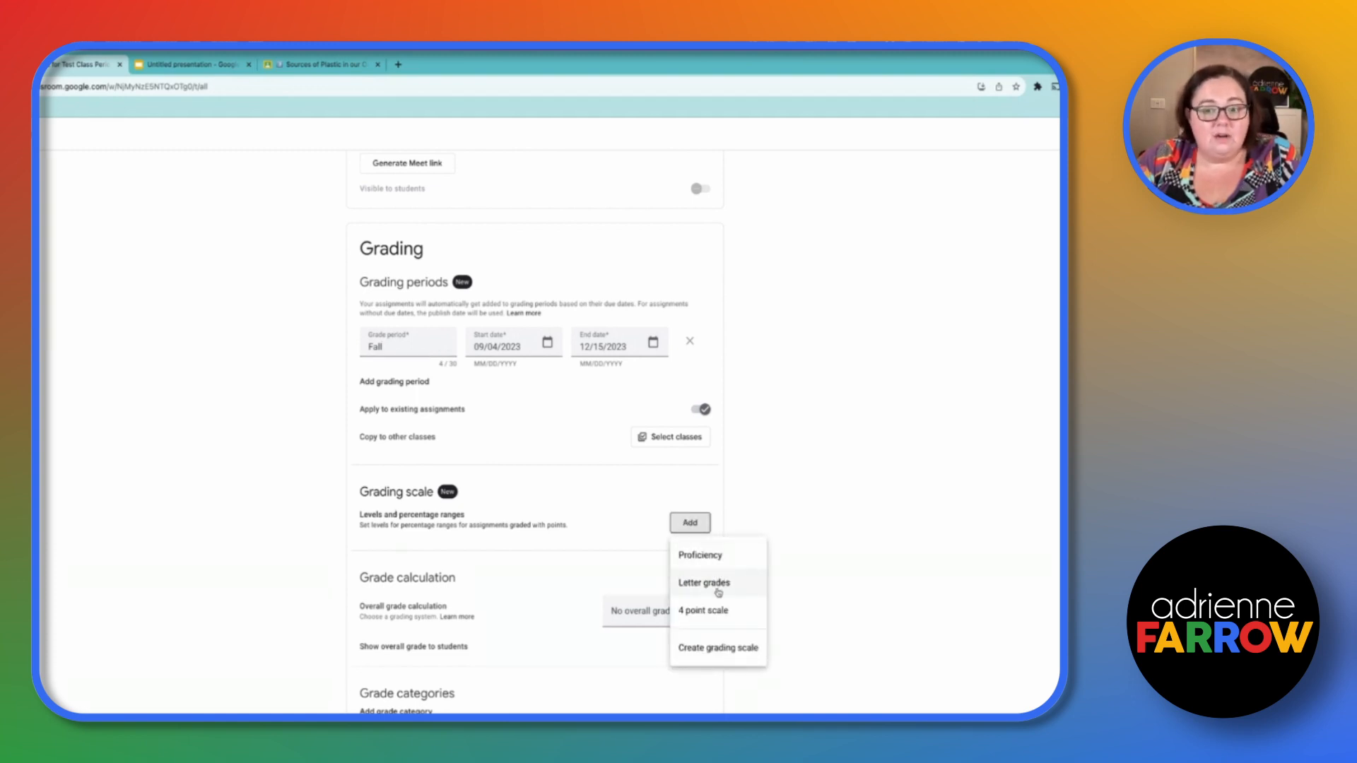
click(742, 655)
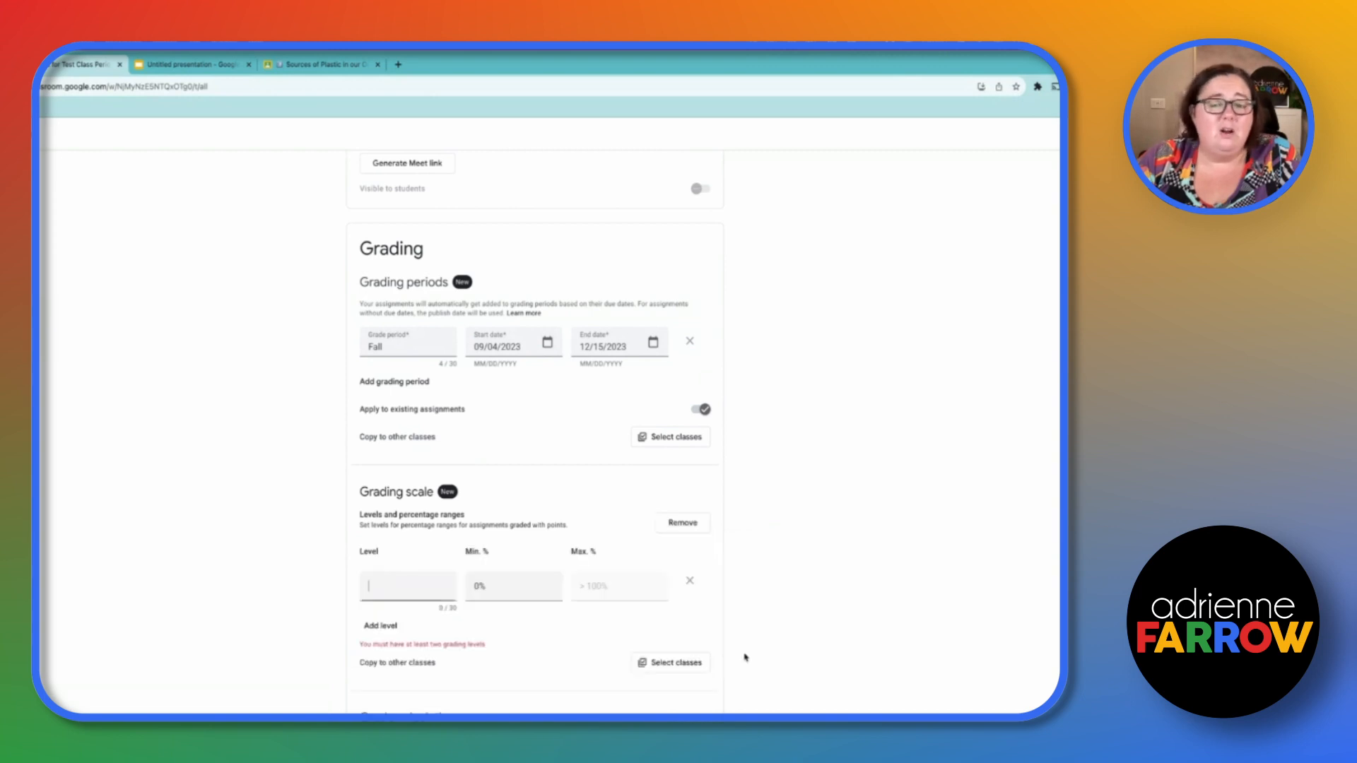
click(689, 582)
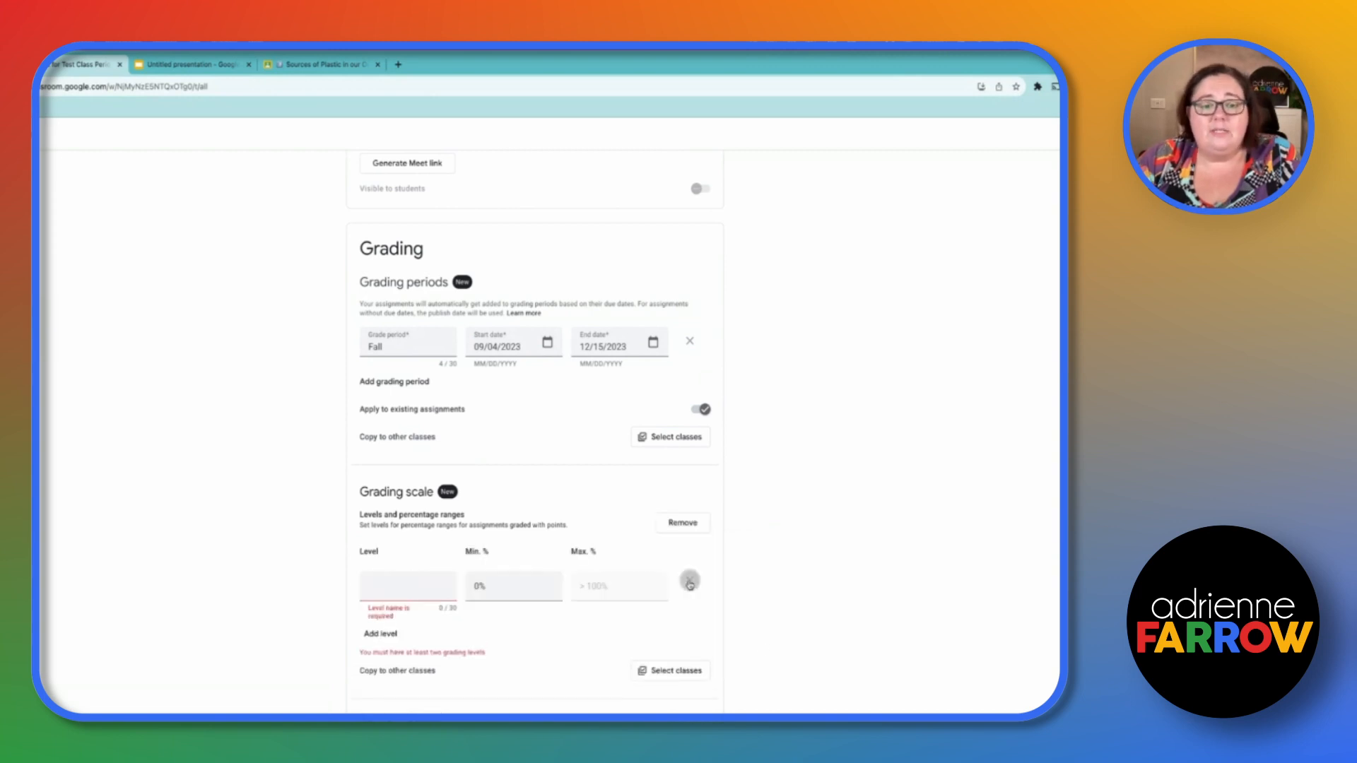
click(690, 582)
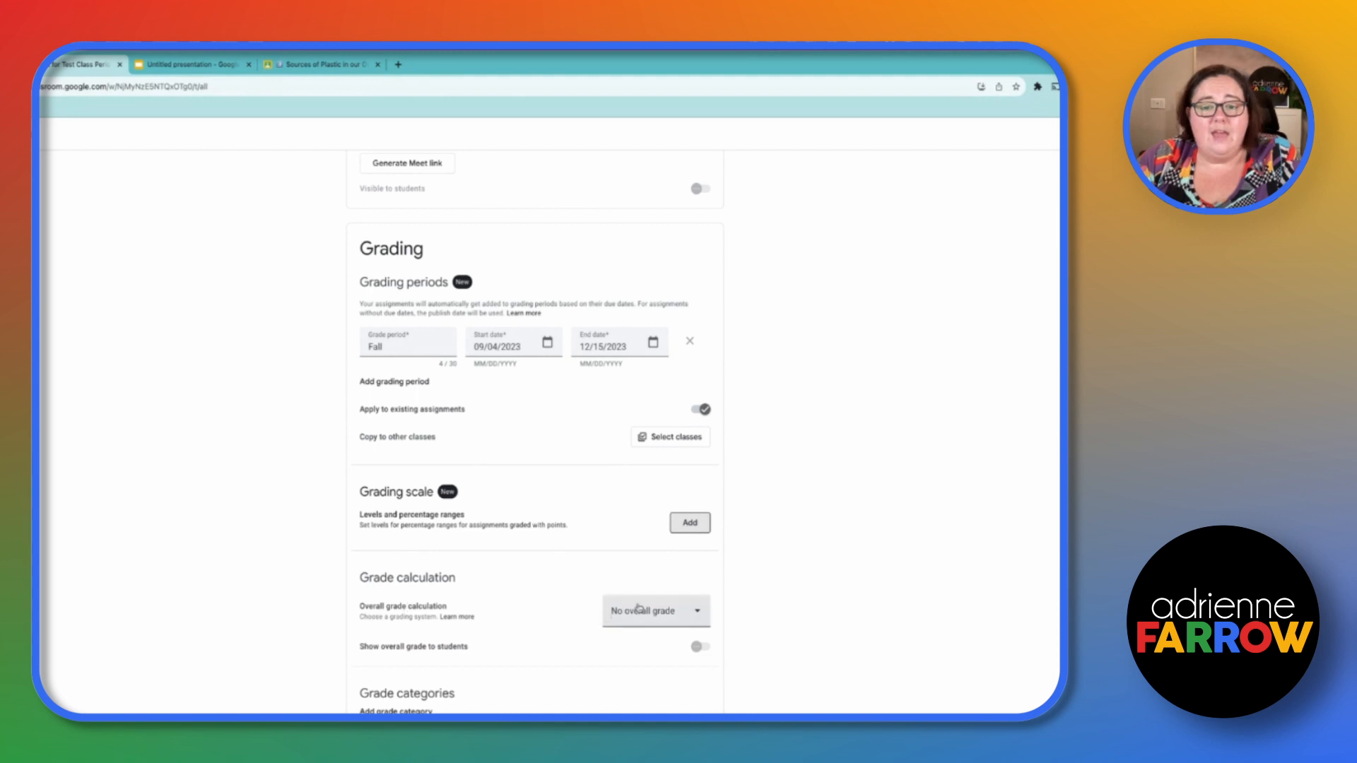
- Review the choices for the class's overall grade calculation without changing them
click(661, 611)
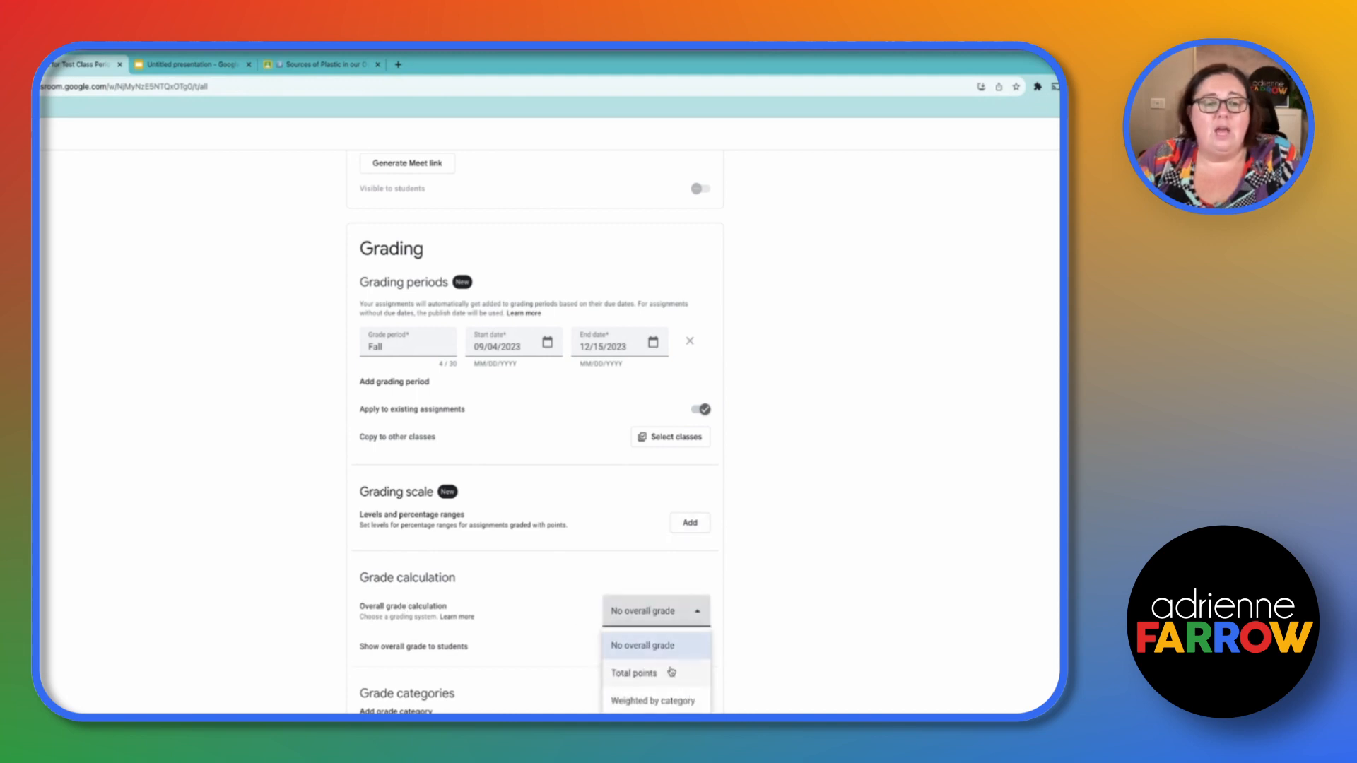
click(750, 671)
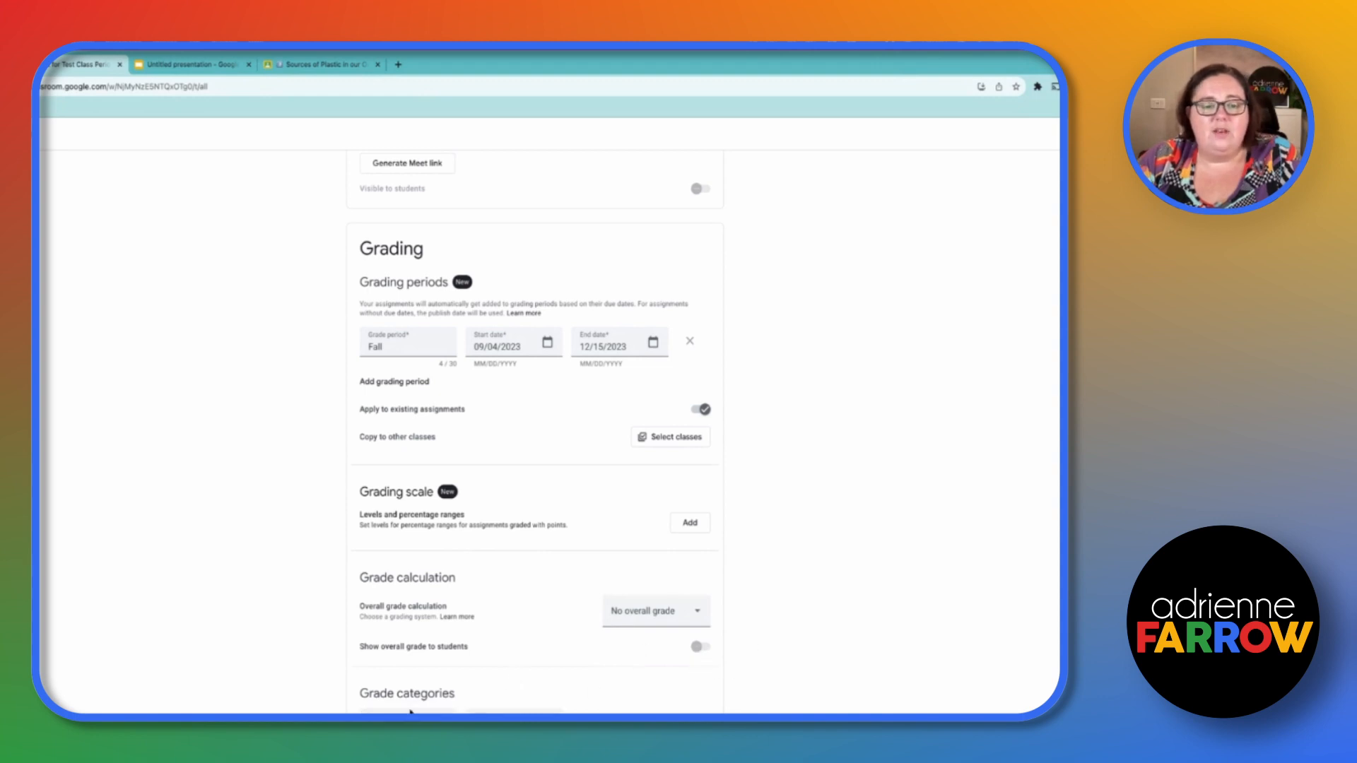
- Add an empty grade category row, then leave the class settings and discard the unsaved changes
click(409, 711)
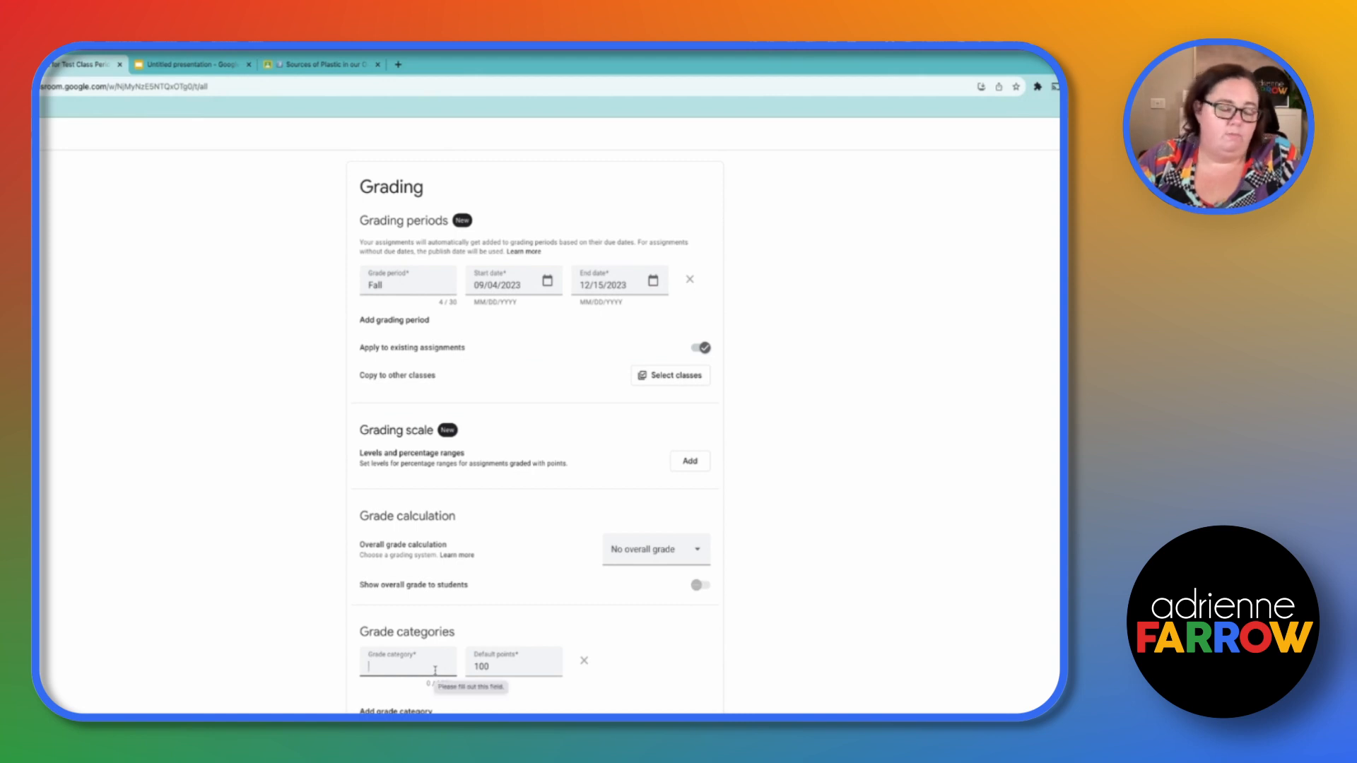
click(802, 582)
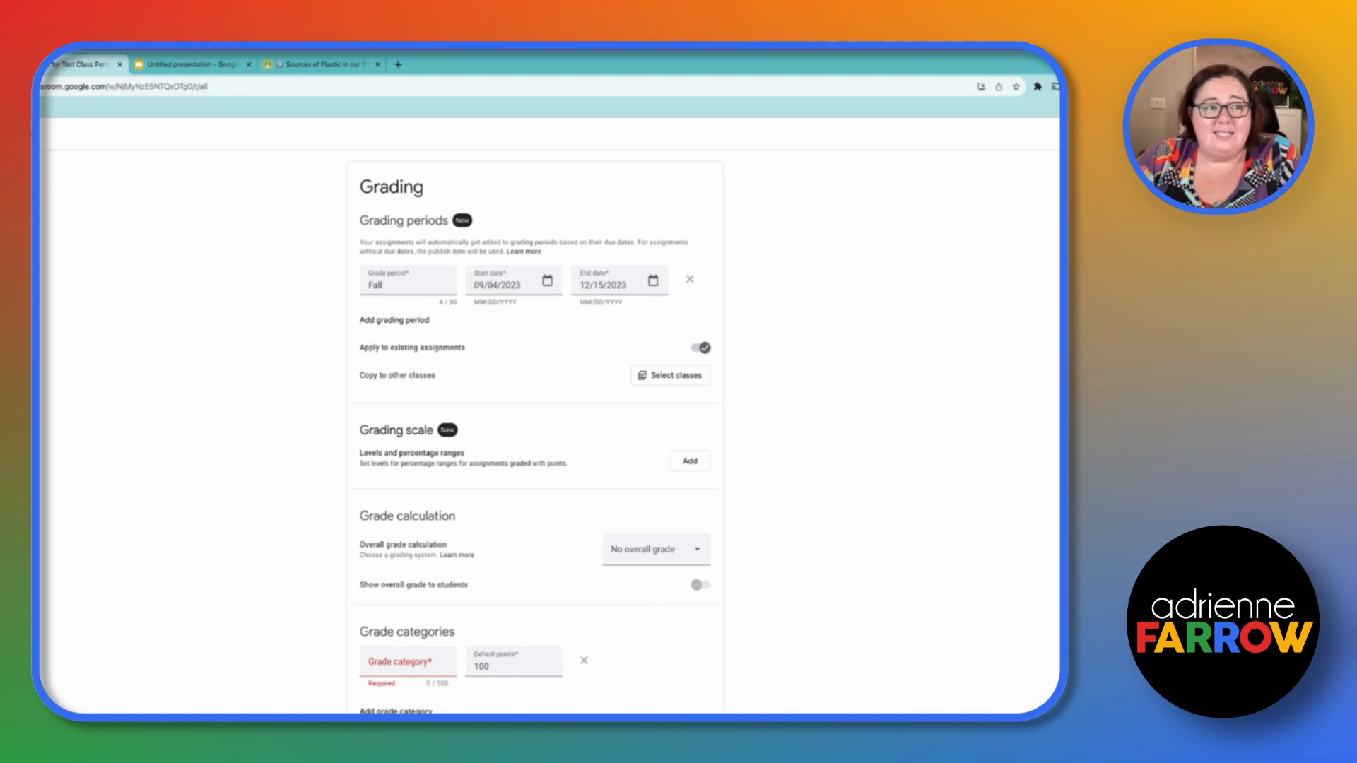
click(22, 133)
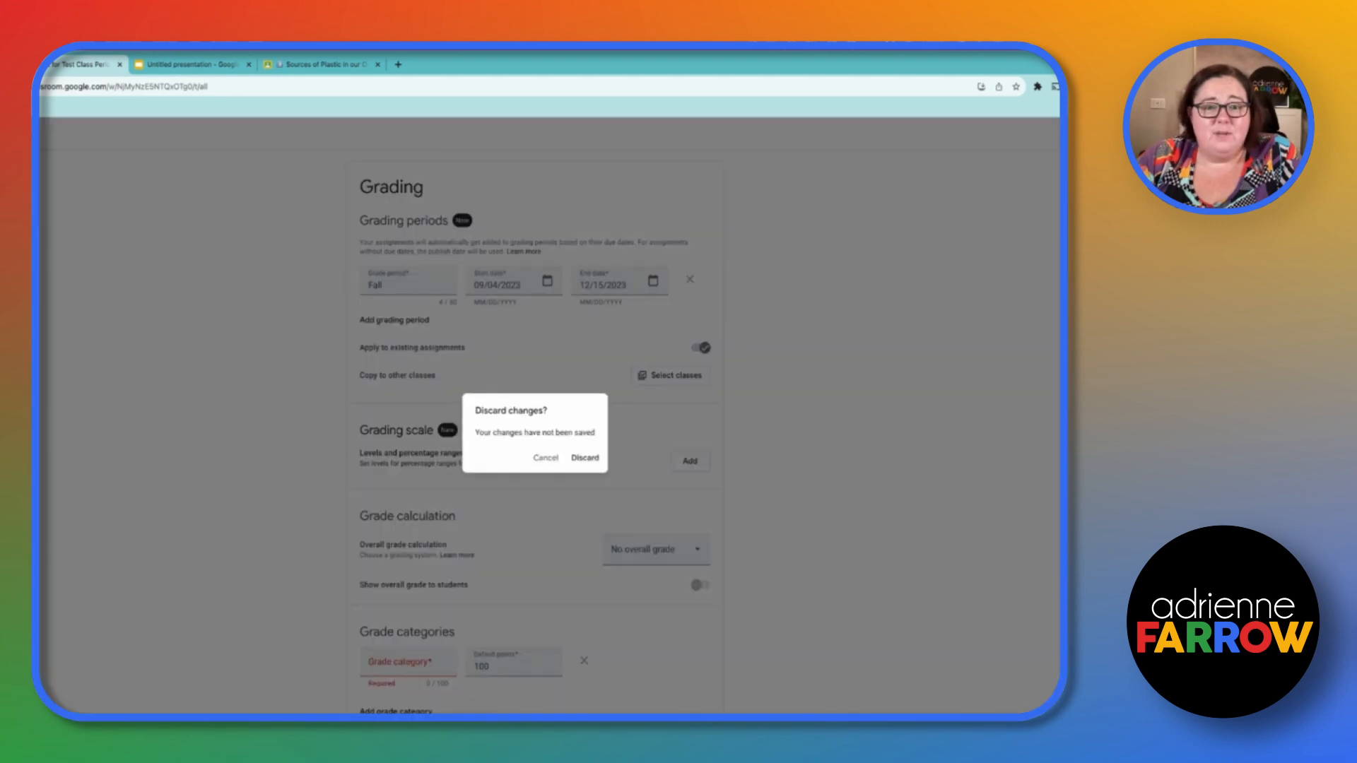
click(586, 457)
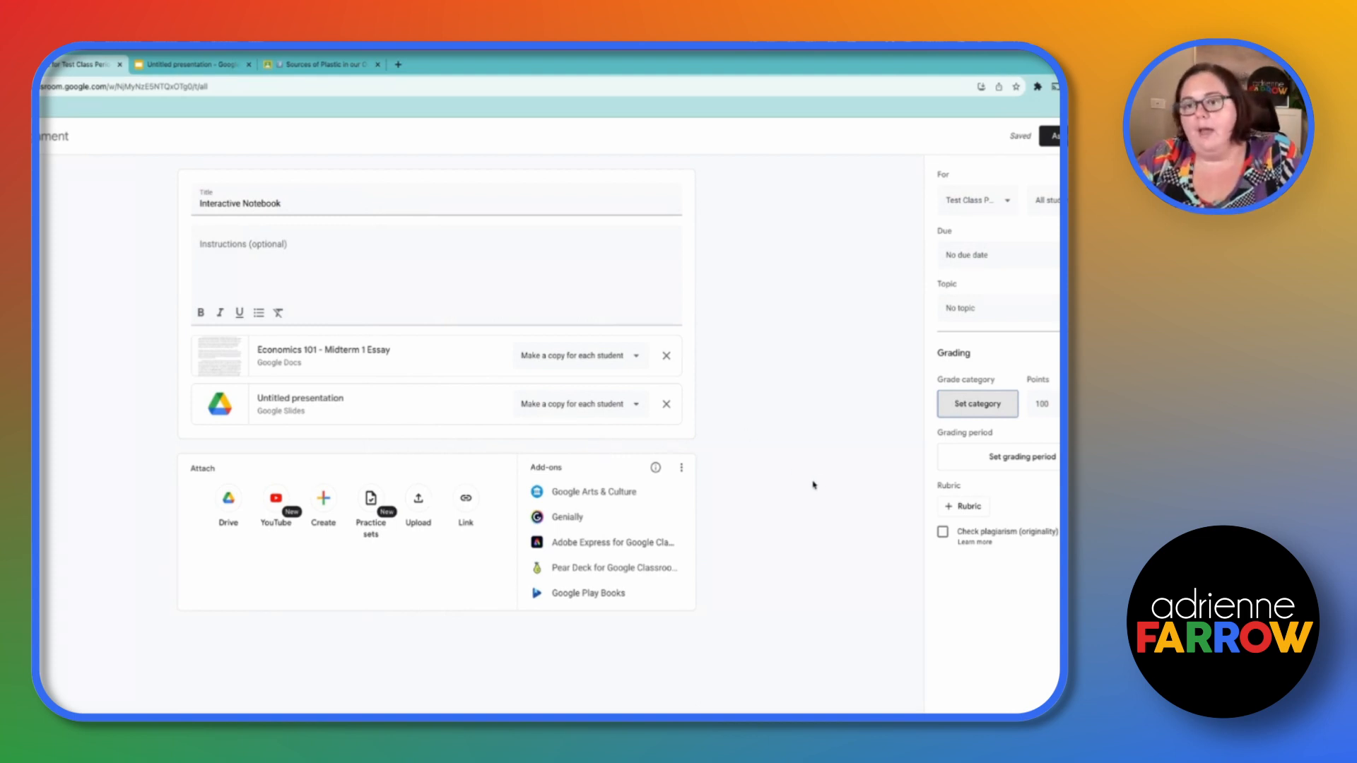
- Review the rubric options available for the Interactive Notebook assignment
click(966, 503)
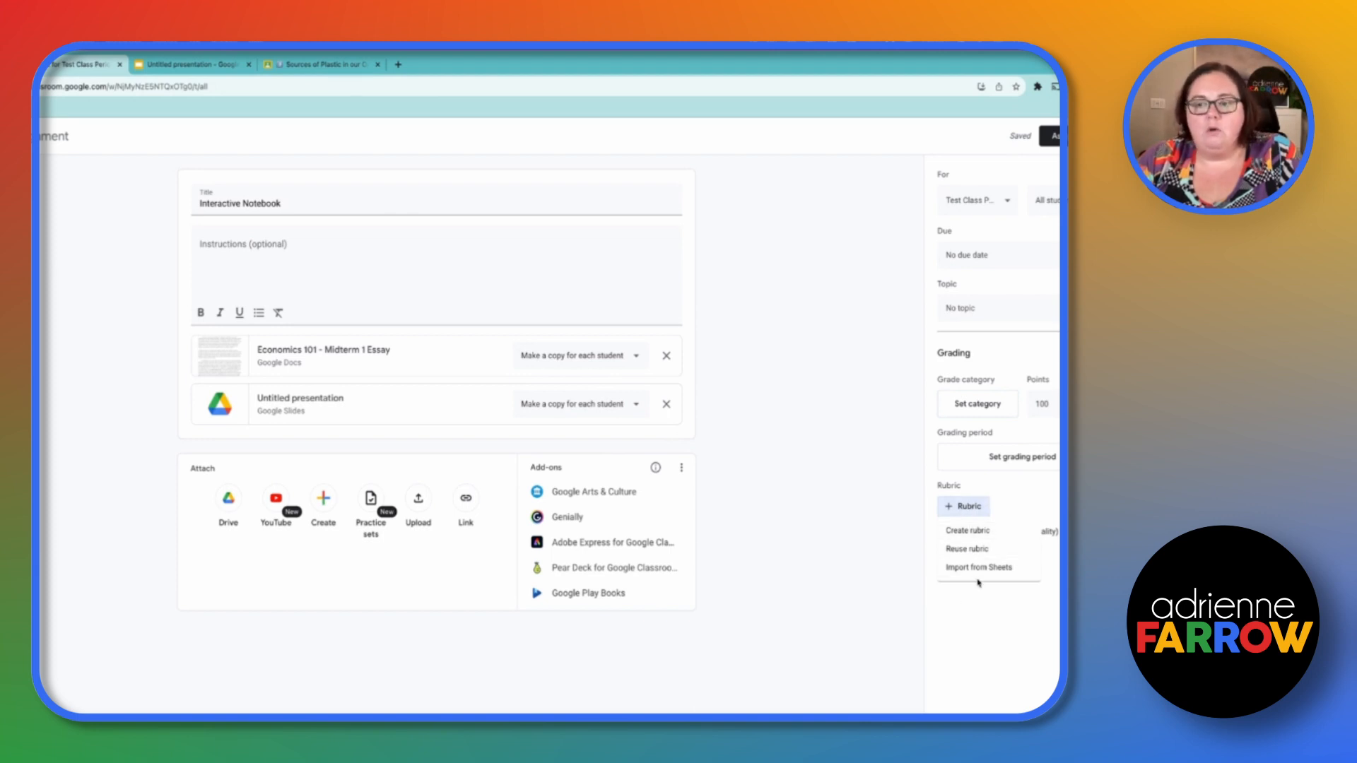
click(867, 545)
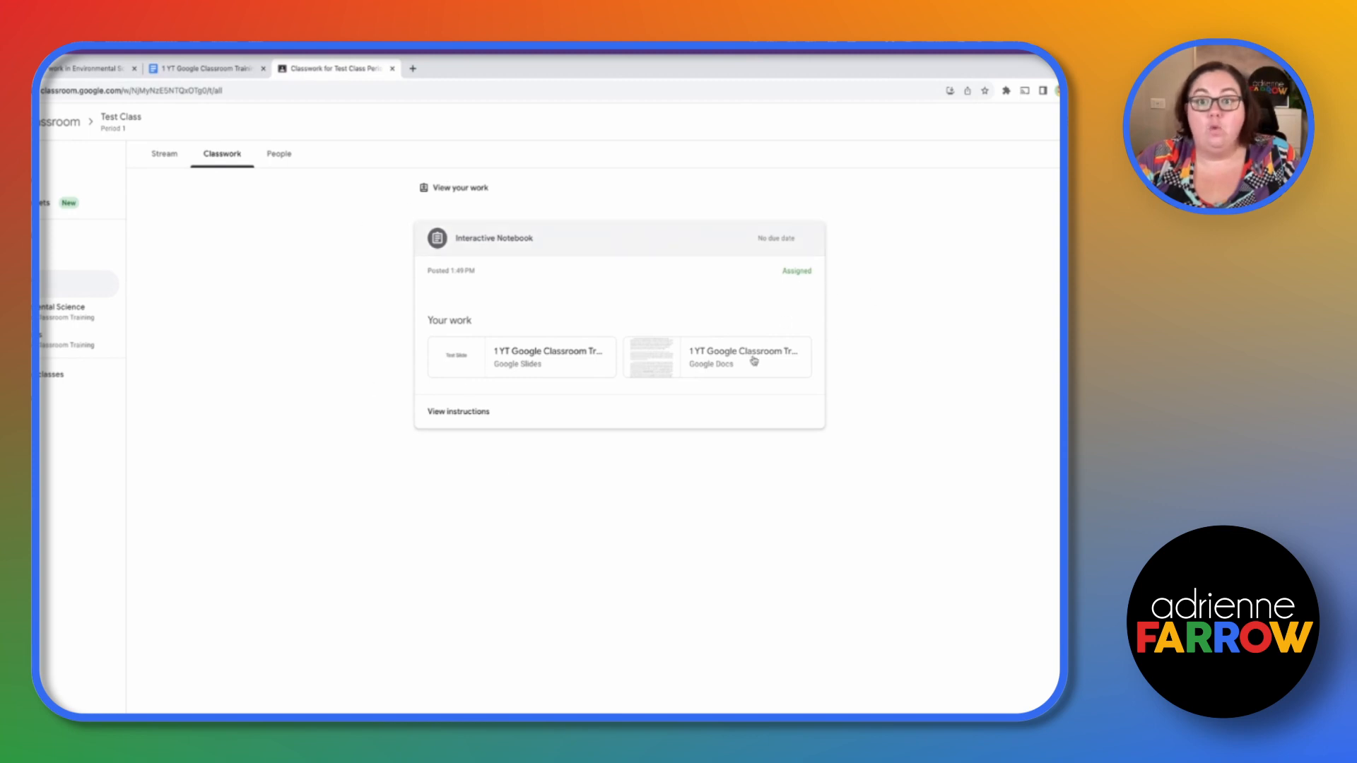
- Open the posted Interactive Notebook assignment as a student and open the student's Google Docs copy
click(456, 411)
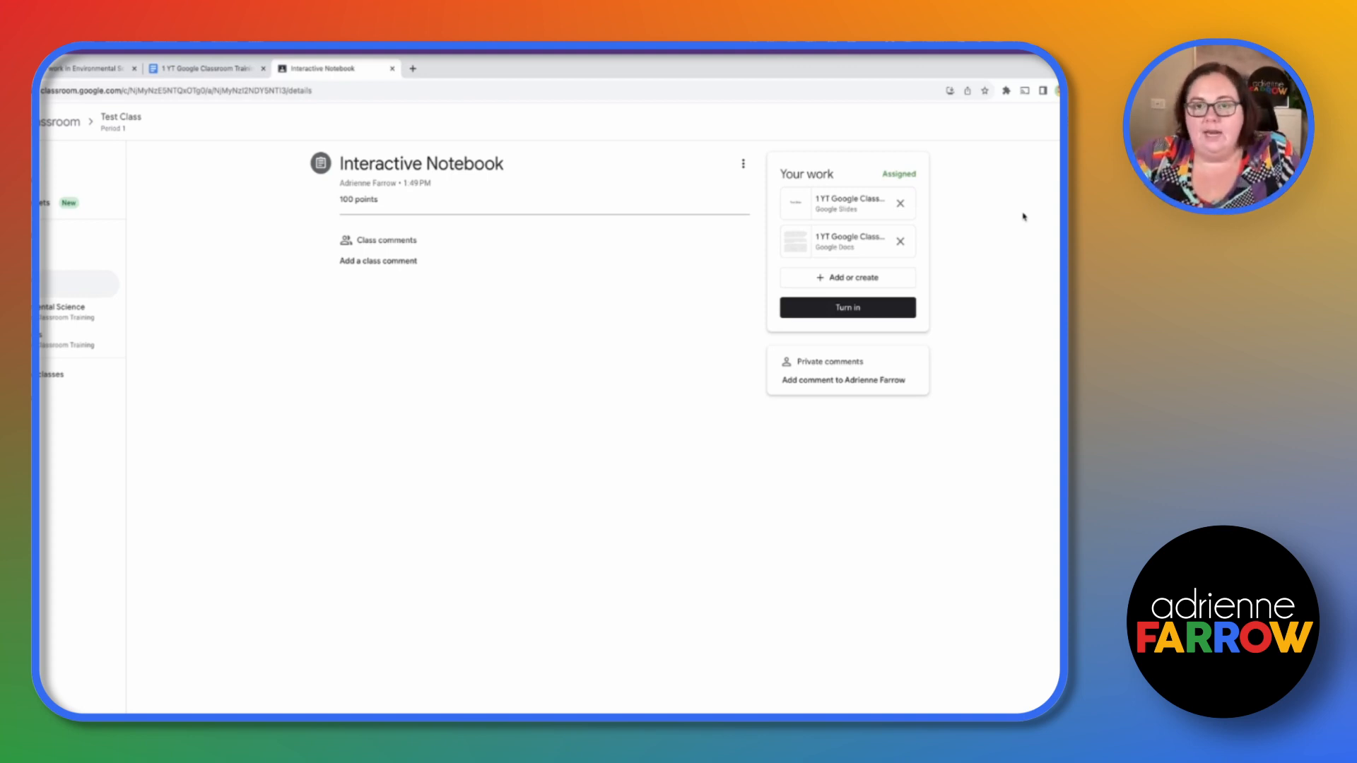
click(834, 240)
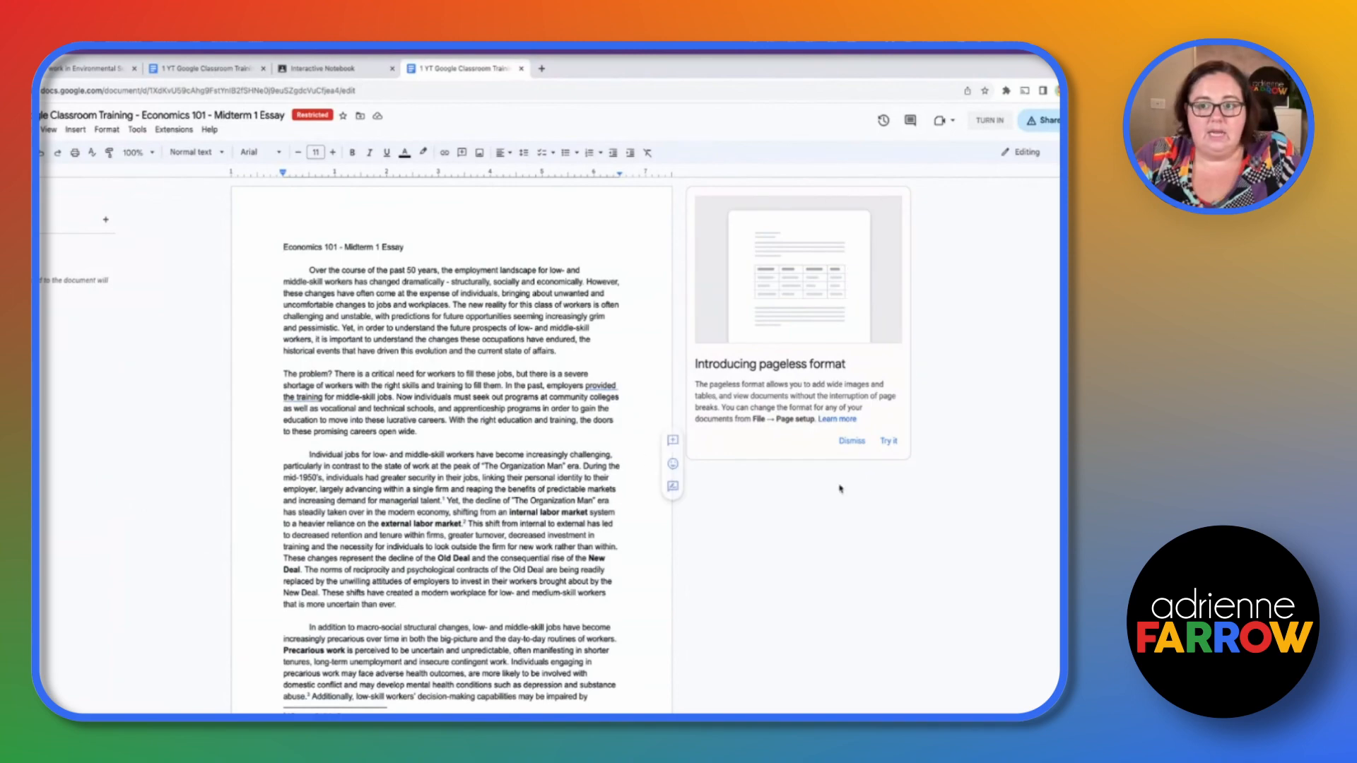
- Dismiss the pageless format tip and highlight "work for those companies and 'drive them around.'" in yellow
click(852, 441)
scroll(475, 329, down, 2)
scroll(474, 329, down, 15)
scroll(475, 325, down, 8)
drag(472, 319, 649, 321)
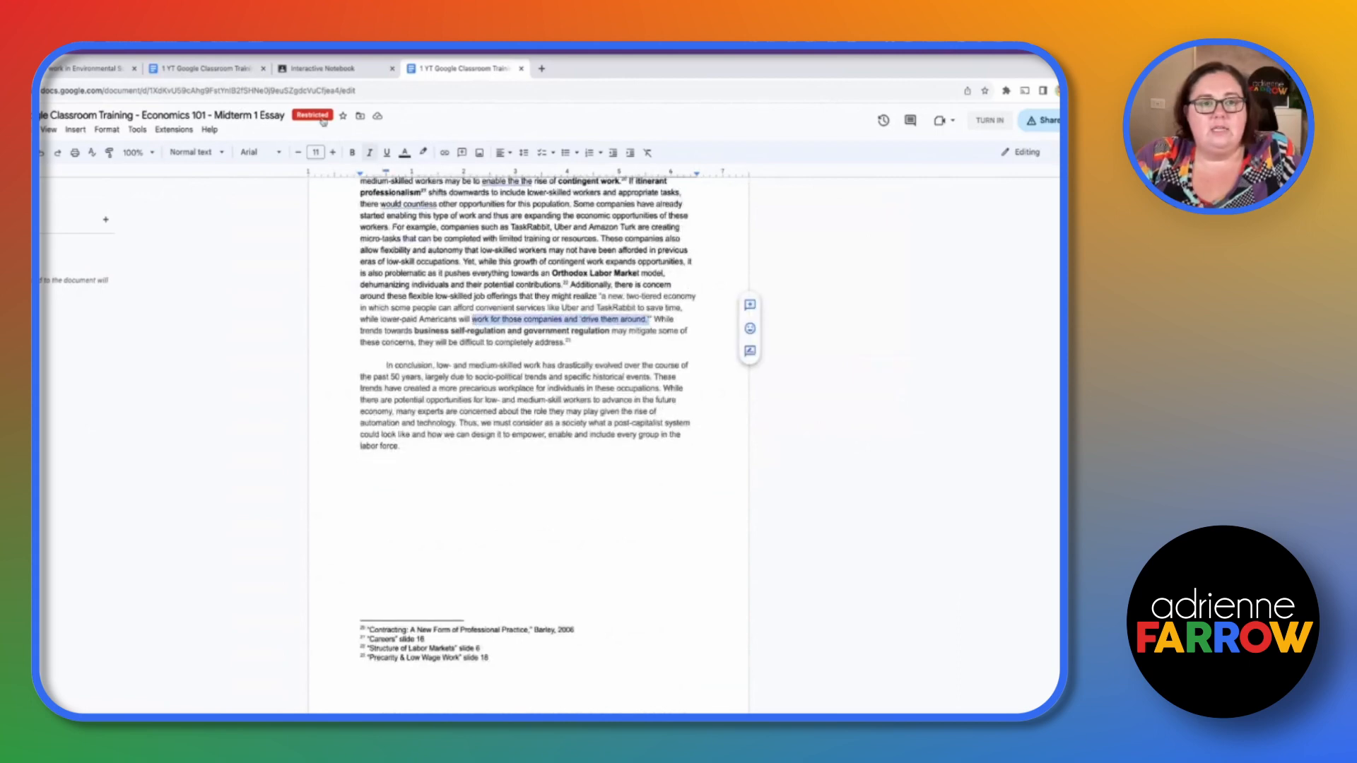
click(423, 152)
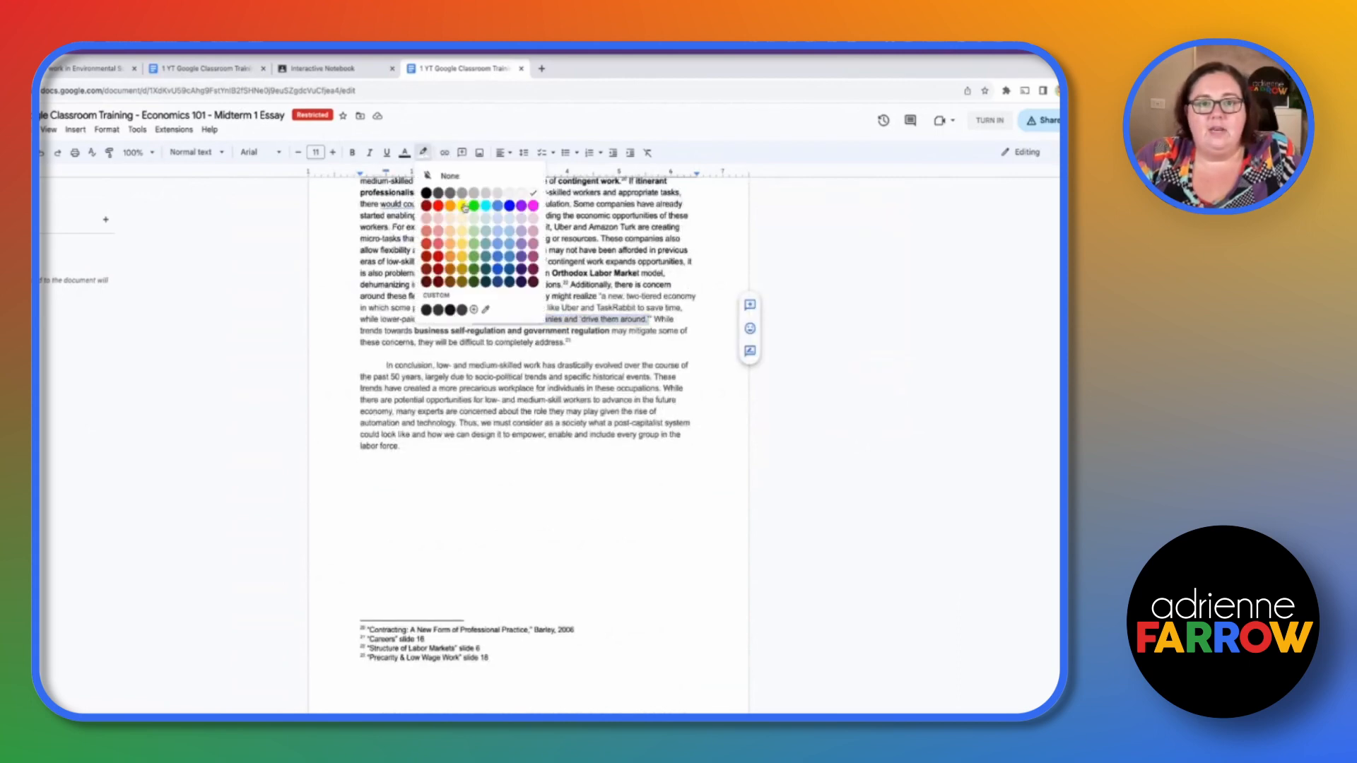
click(463, 206)
- Highlight two more phrases of the essay in yellow, one on the last page and one on the previous page
drag(397, 214, 510, 215)
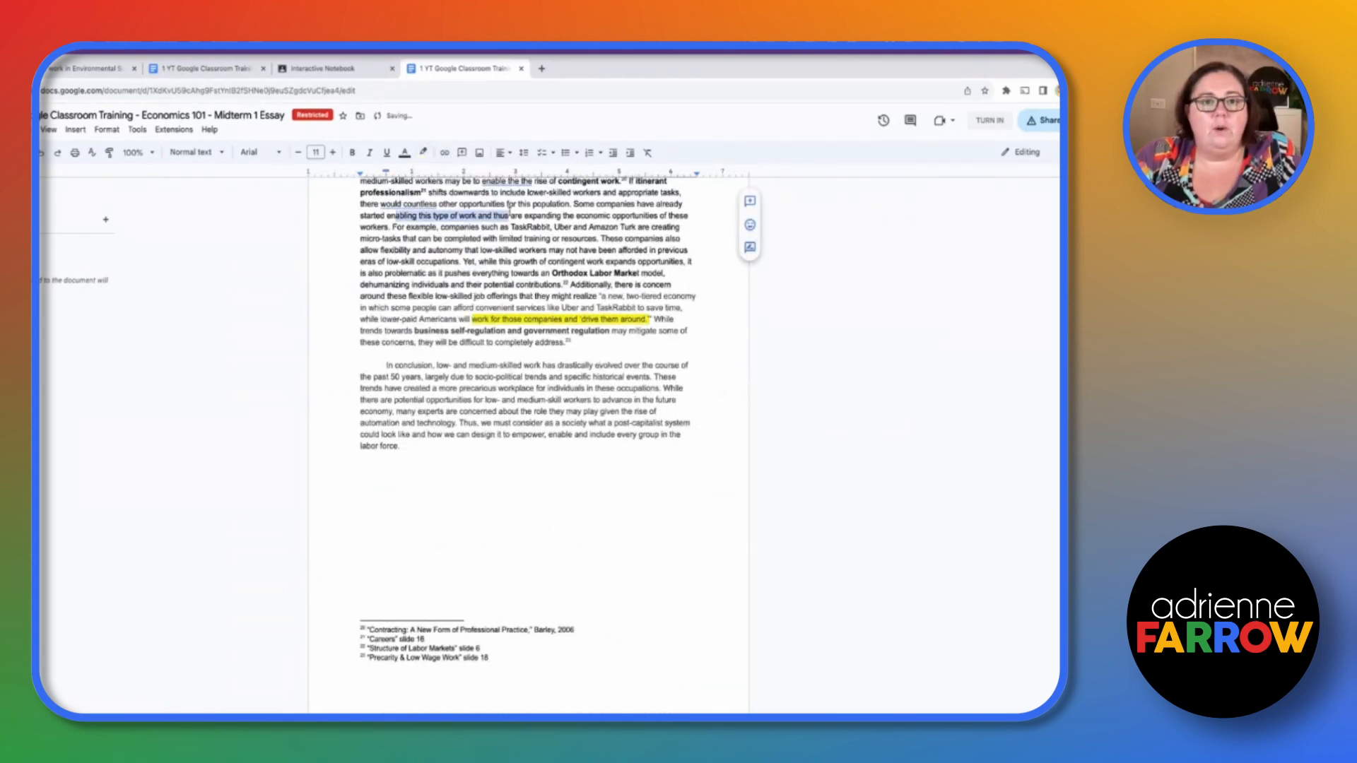
click(423, 152)
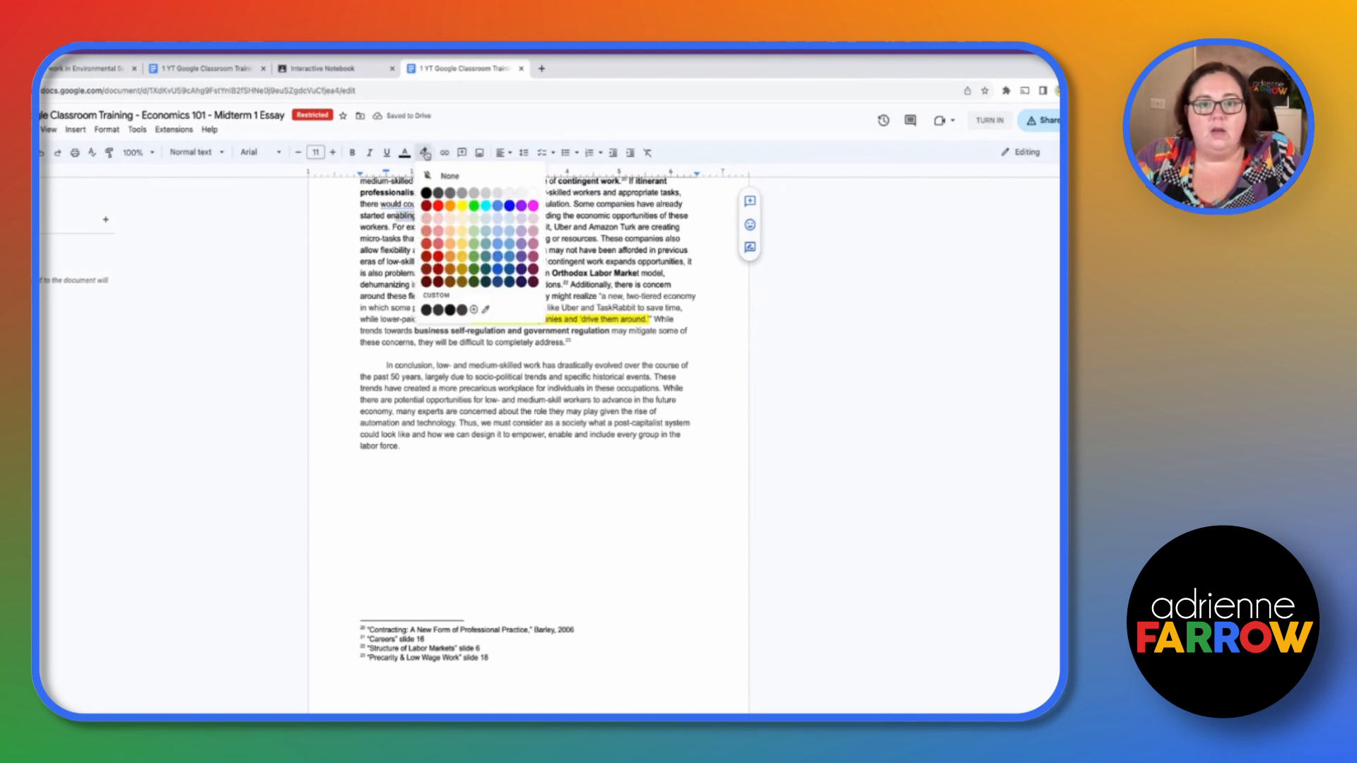
click(472, 207)
scroll(520, 442, up, 8)
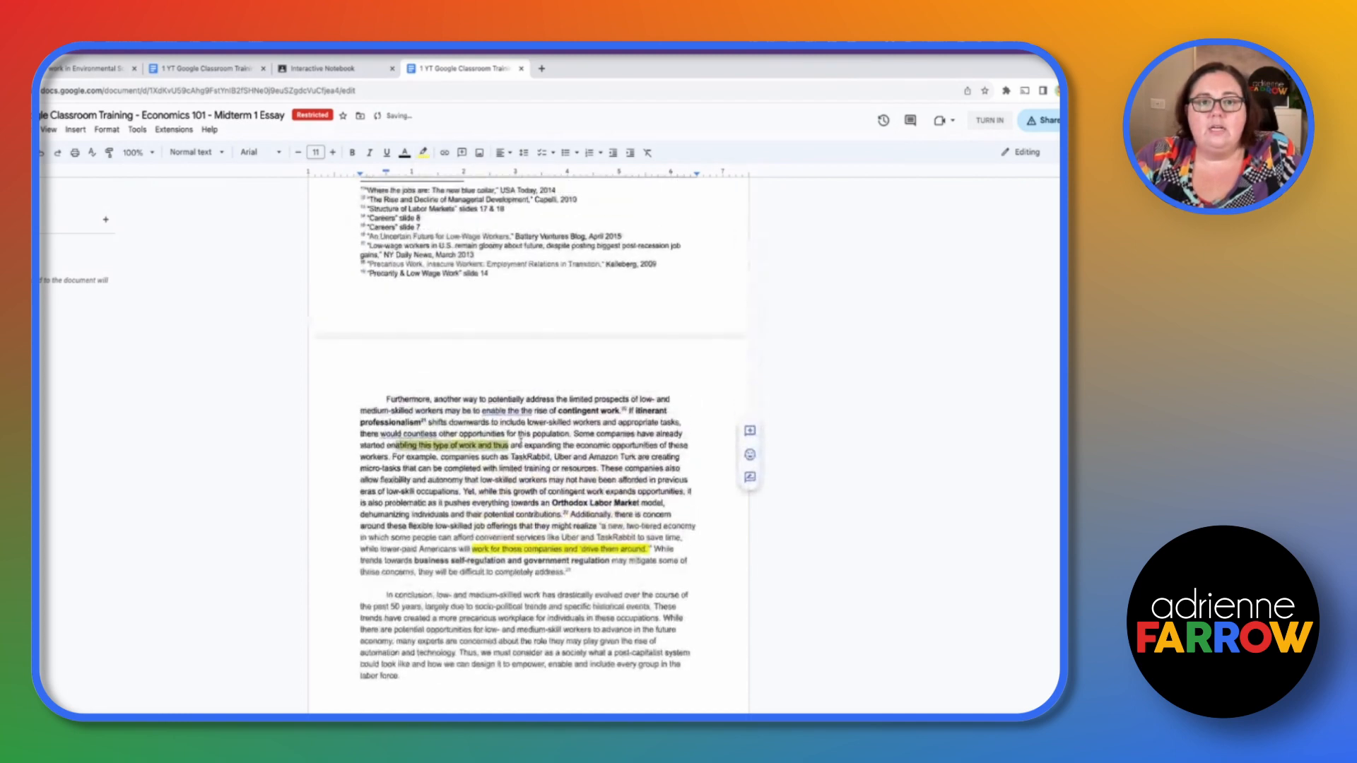
drag(540, 288, 629, 288)
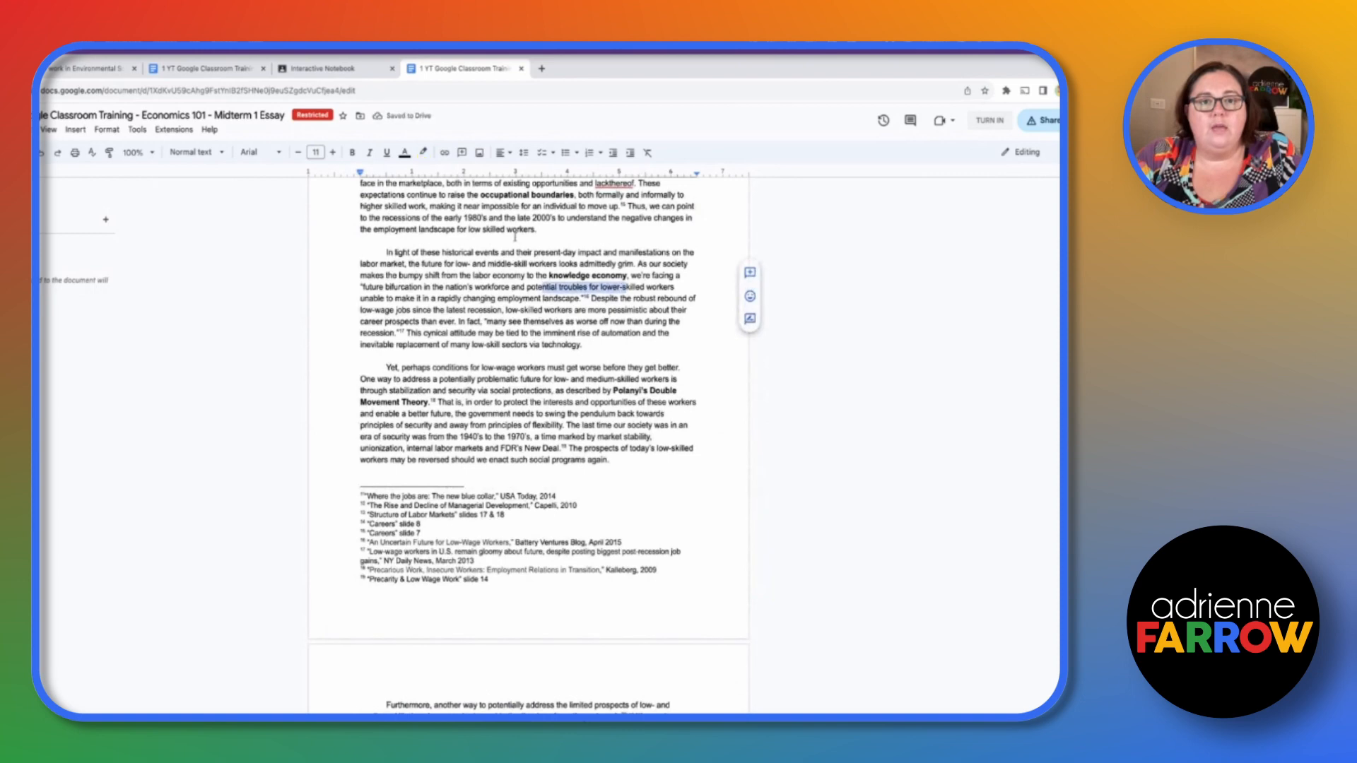
click(423, 152)
click(461, 205)
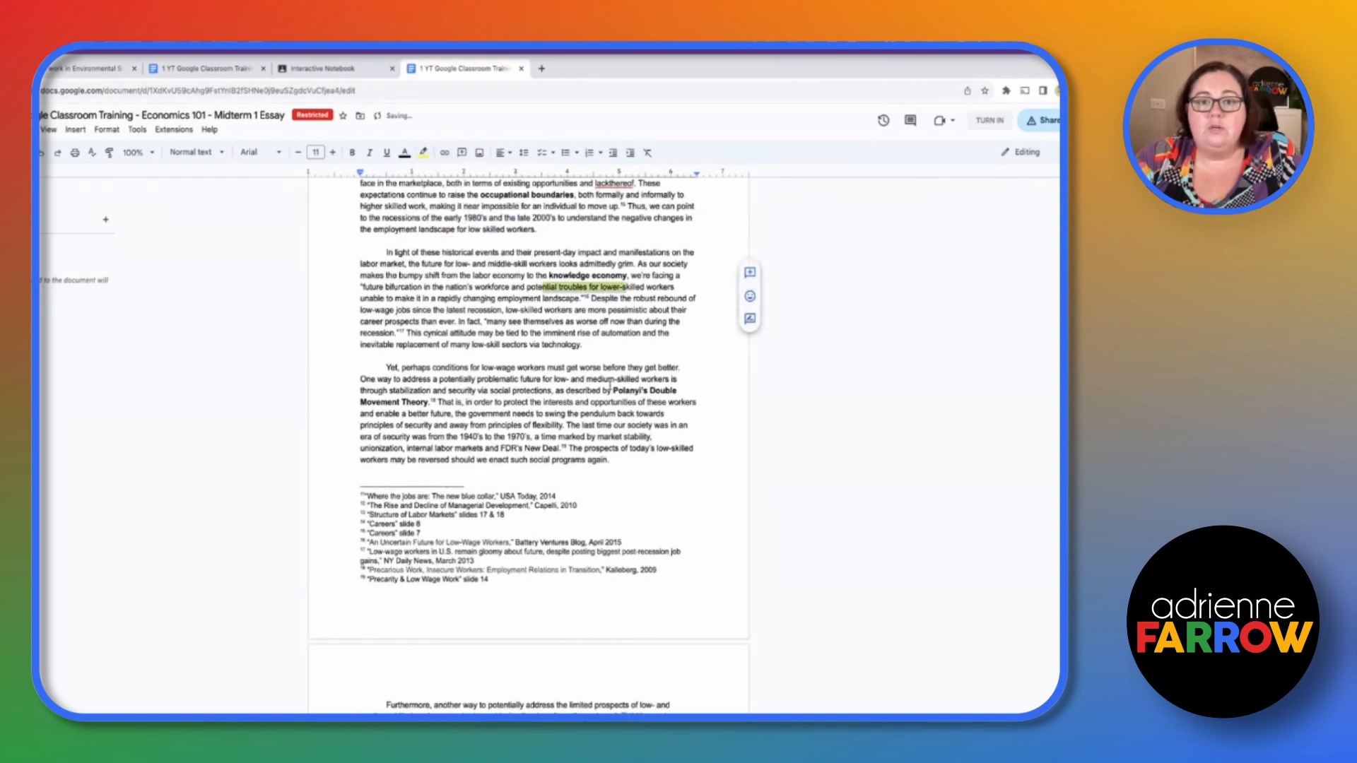
- Reopen the Docs copy from the assignment page and return to the assignment
click(337, 70)
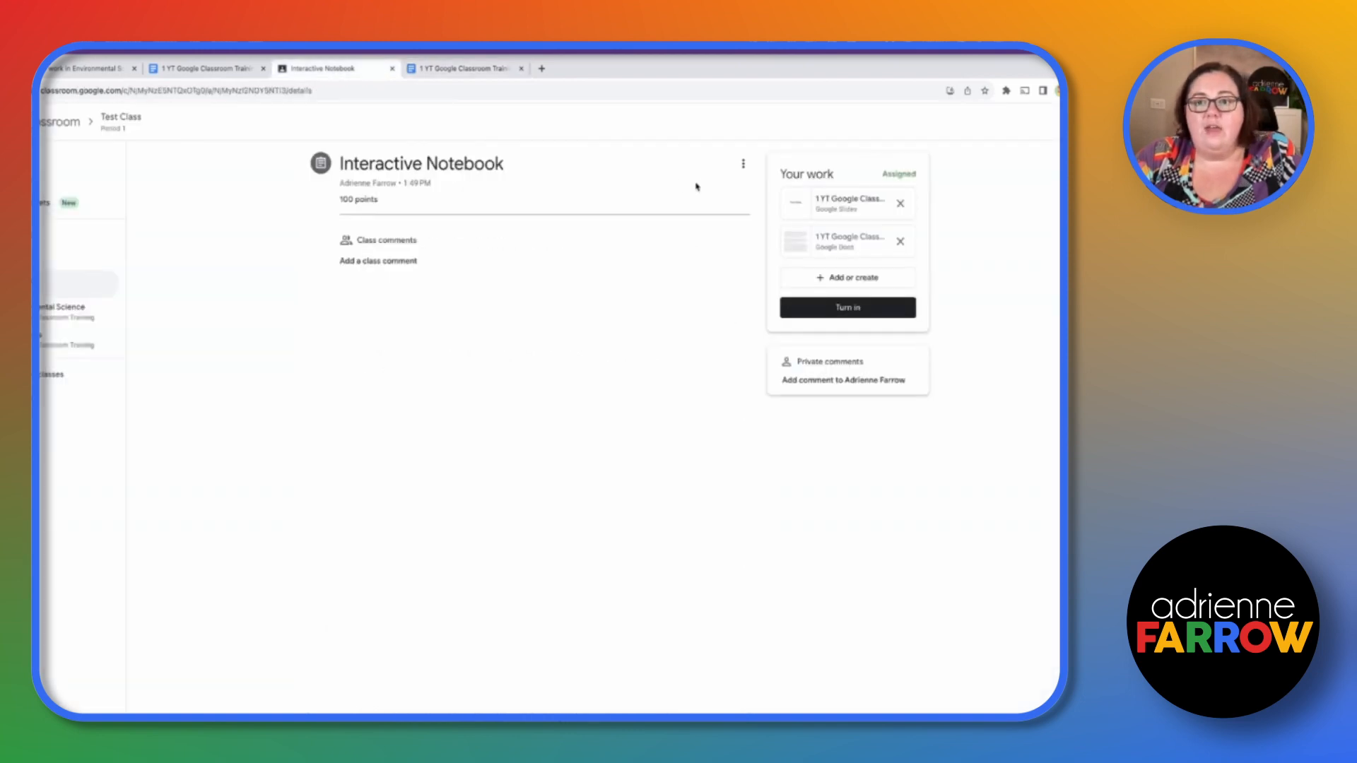
click(831, 239)
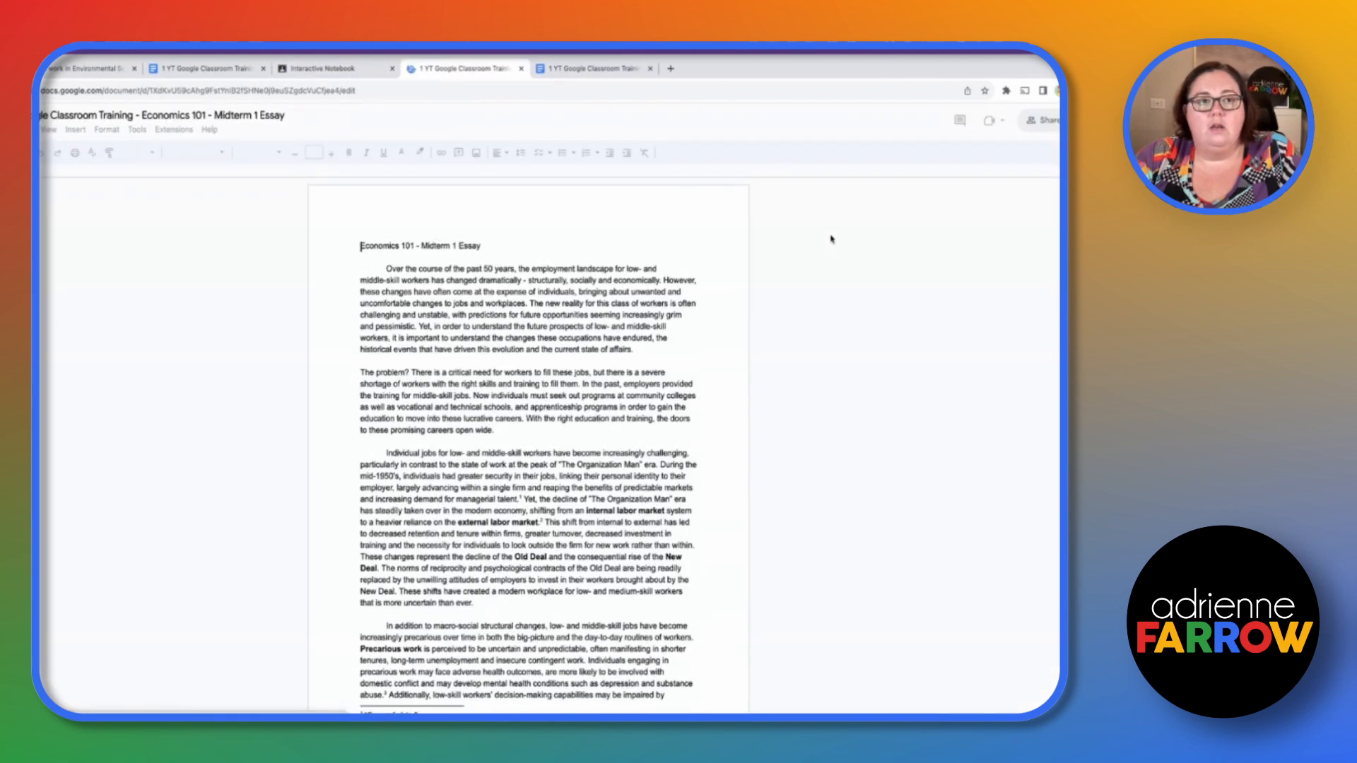
click(520, 69)
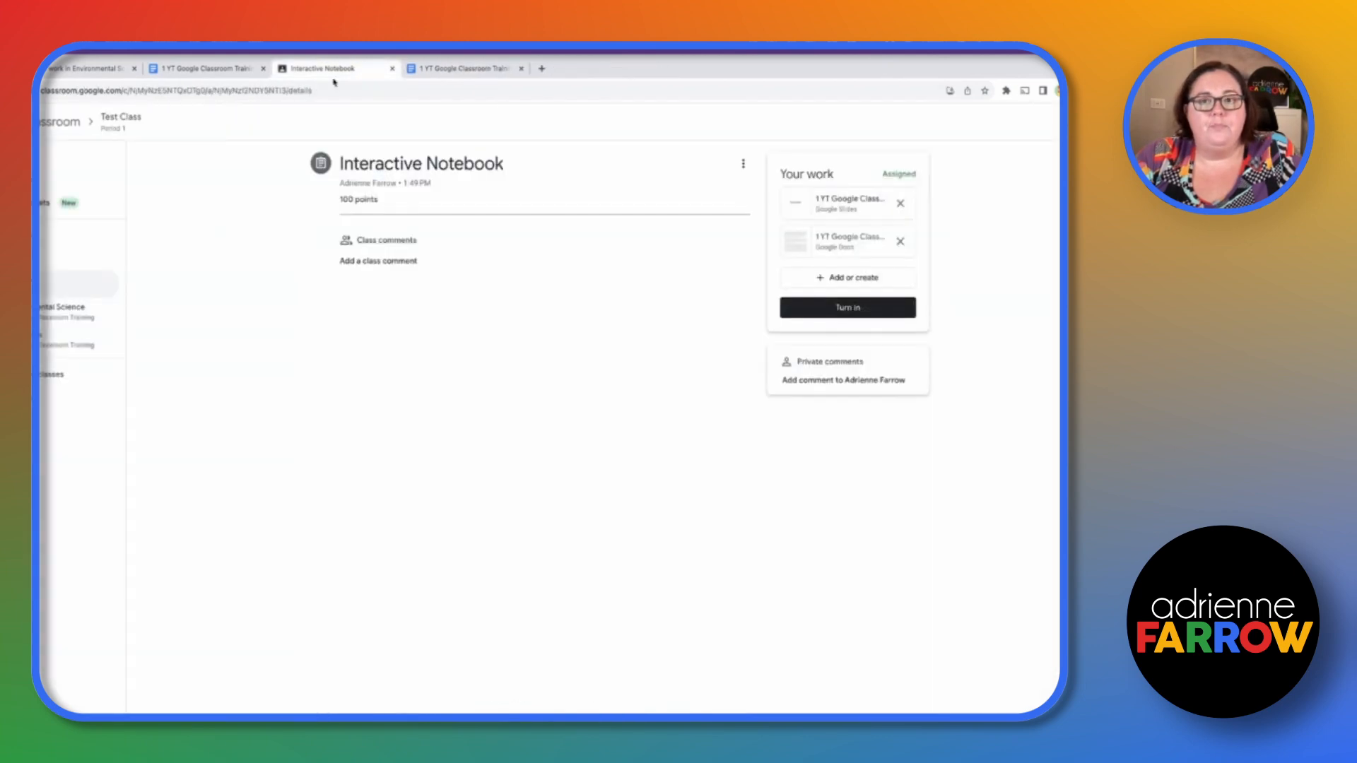
- Open the student's Slides copy, dismiss the live pointers tip, and add two new slides
click(873, 206)
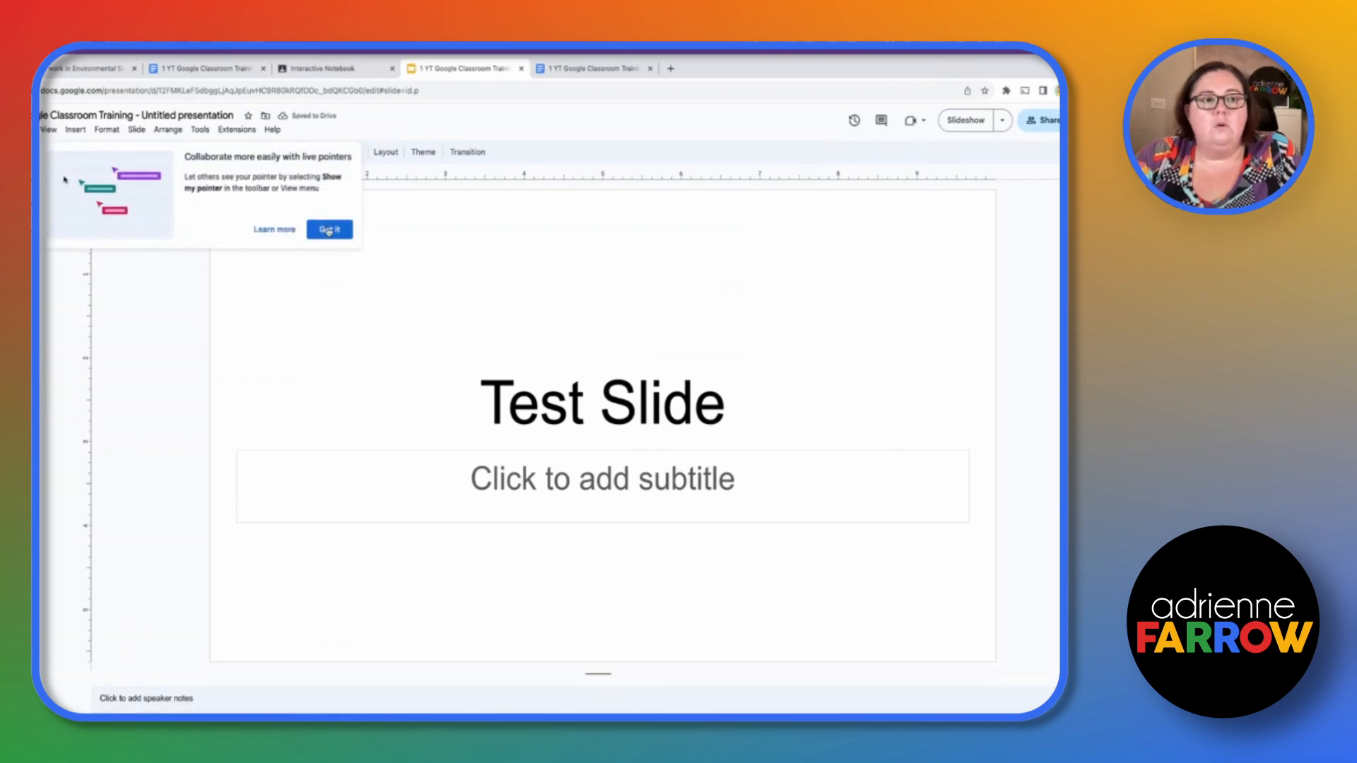
click(330, 229)
click(41, 152)
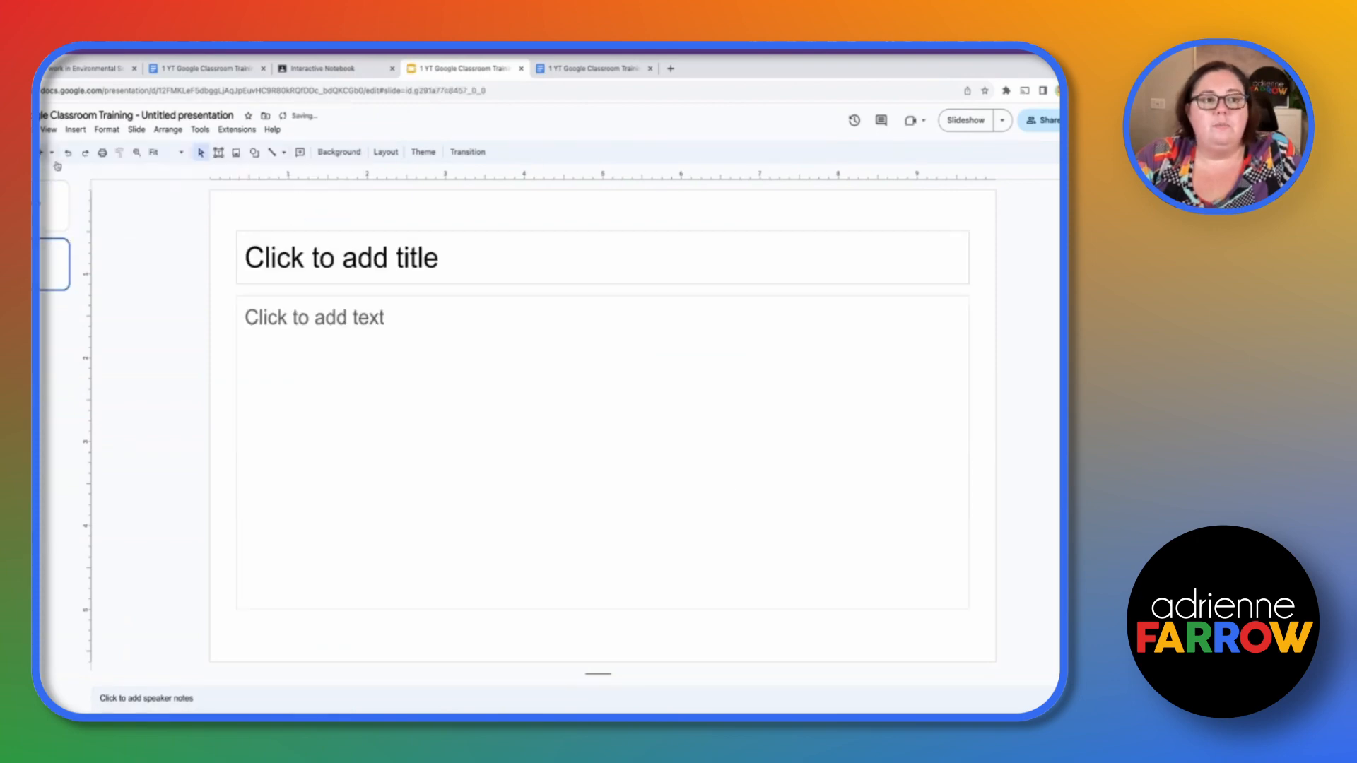
click(498, 273)
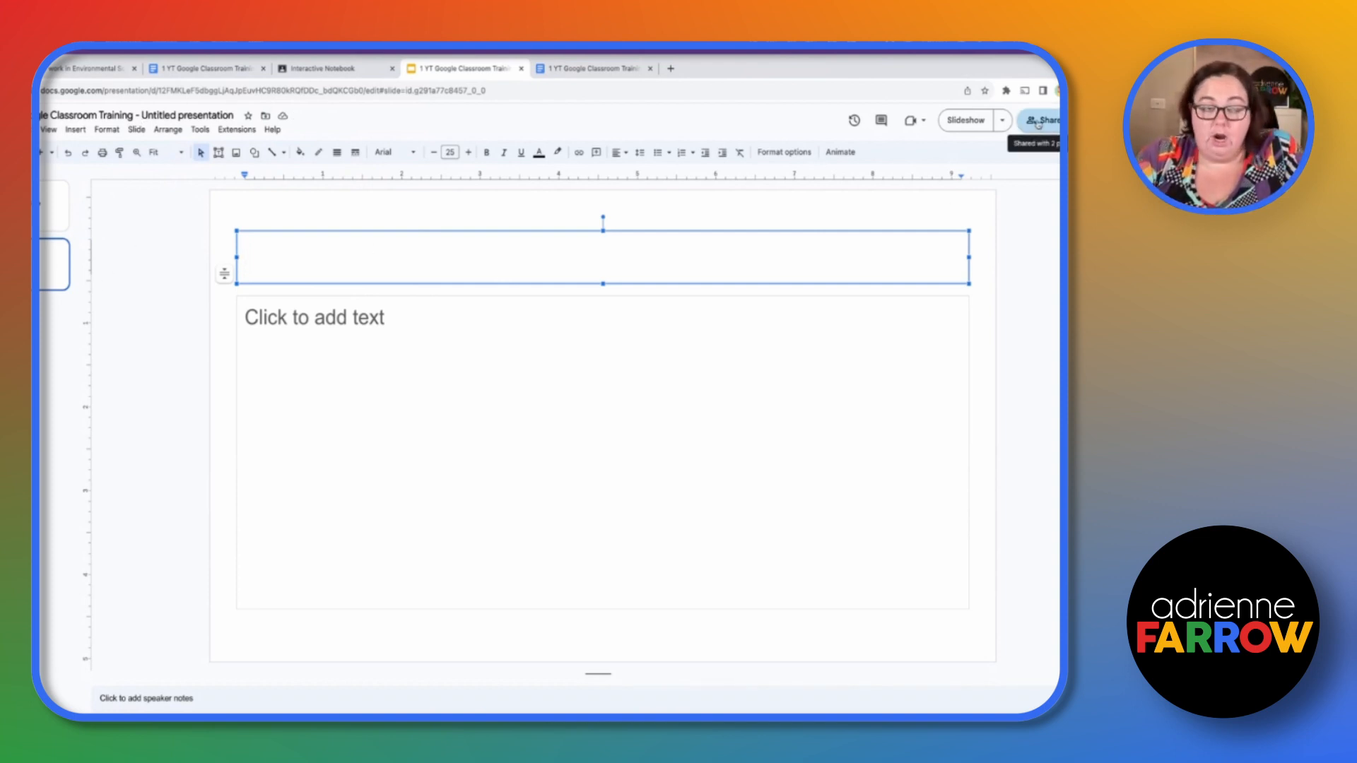
click(41, 152)
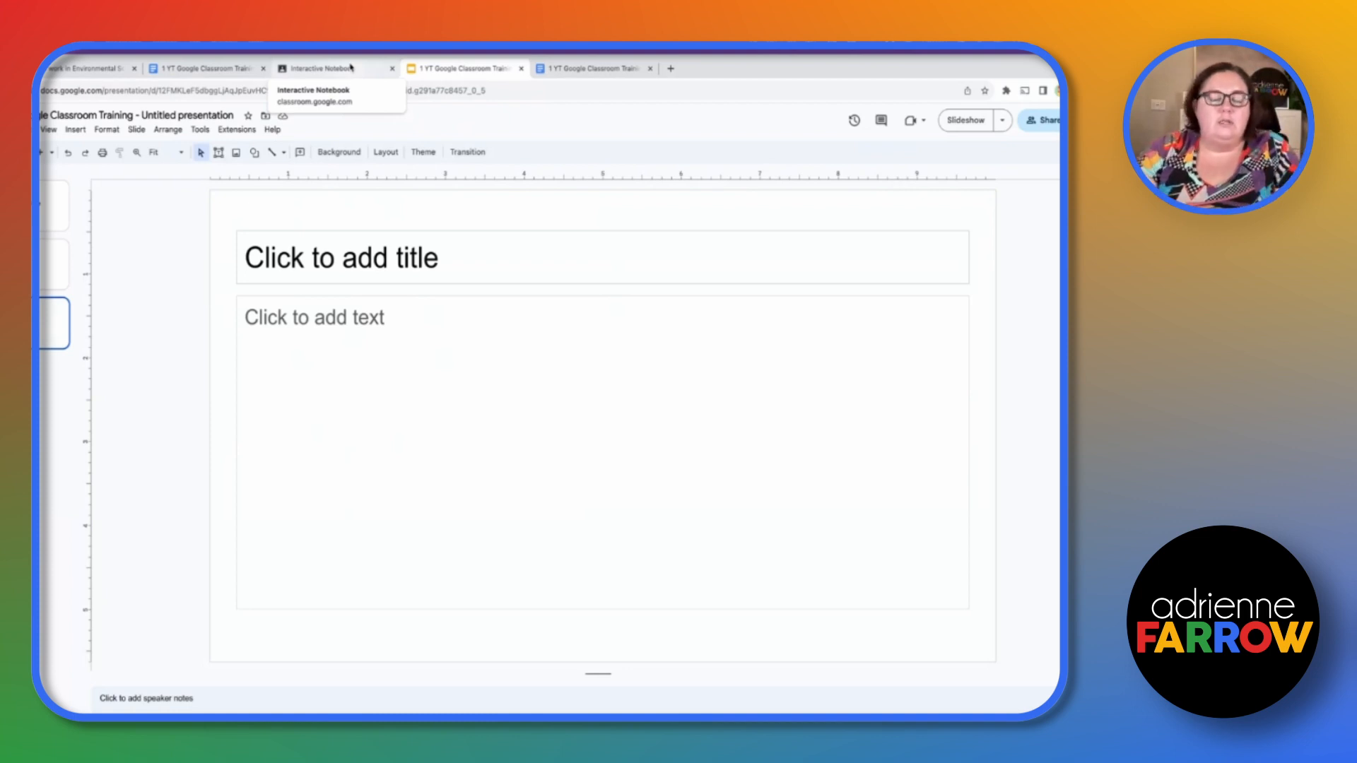
- As the teacher, open the student's Slides copy from the assignment's Student work view and scroll through it
click(351, 67)
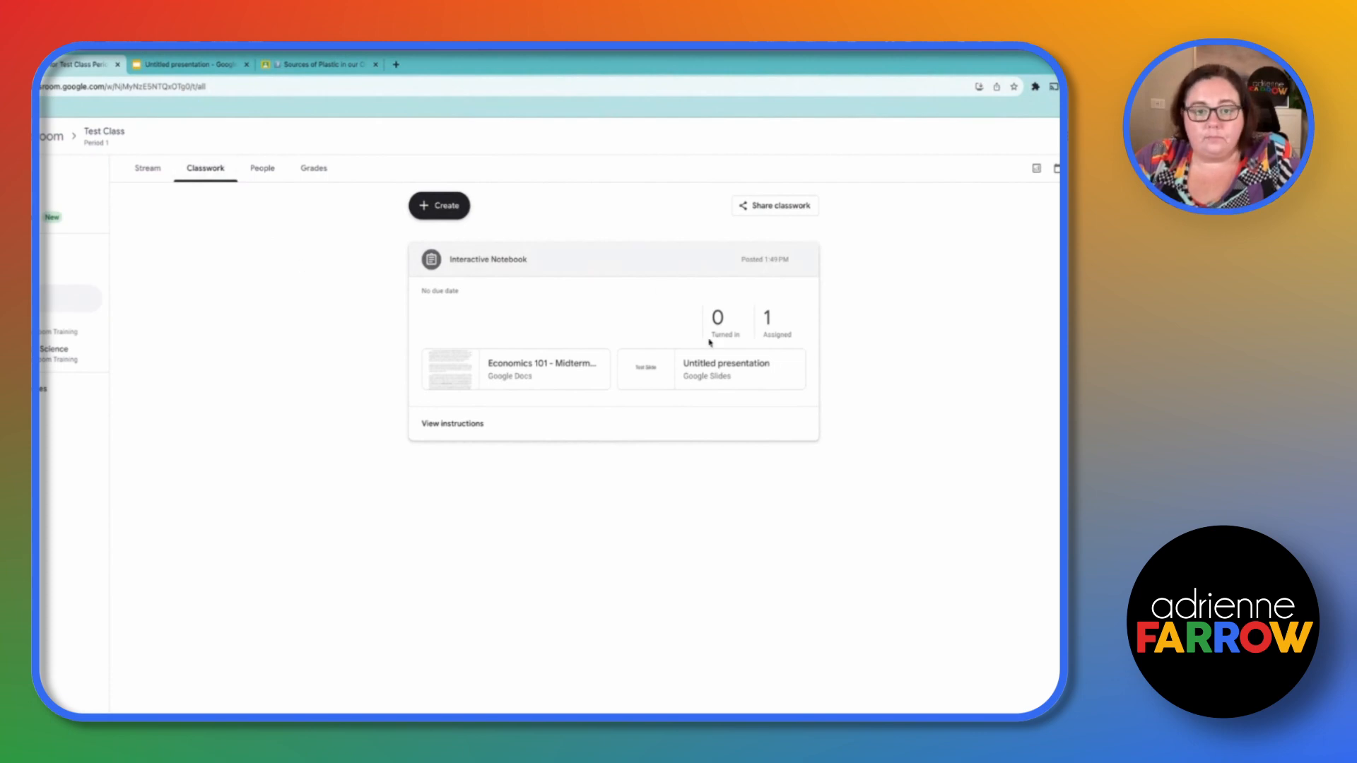
click(769, 325)
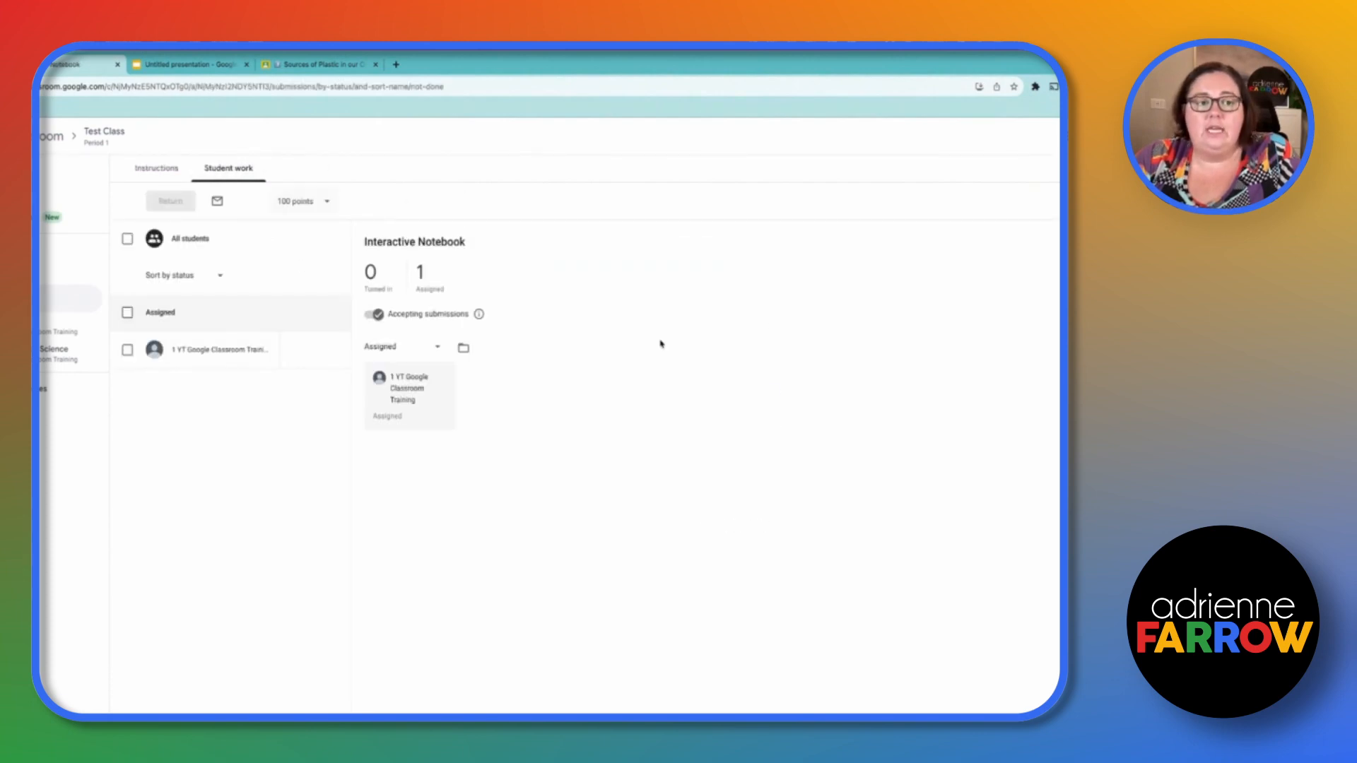
click(233, 351)
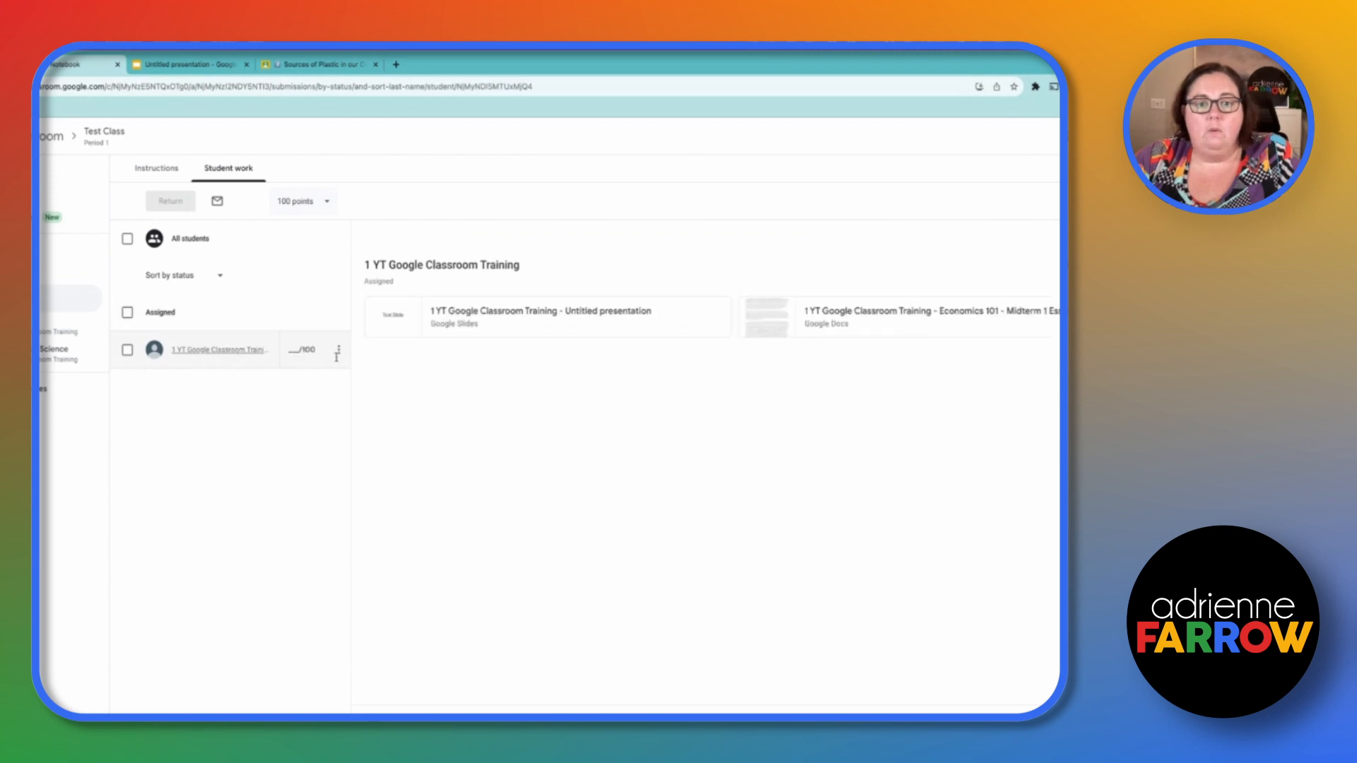
click(605, 313)
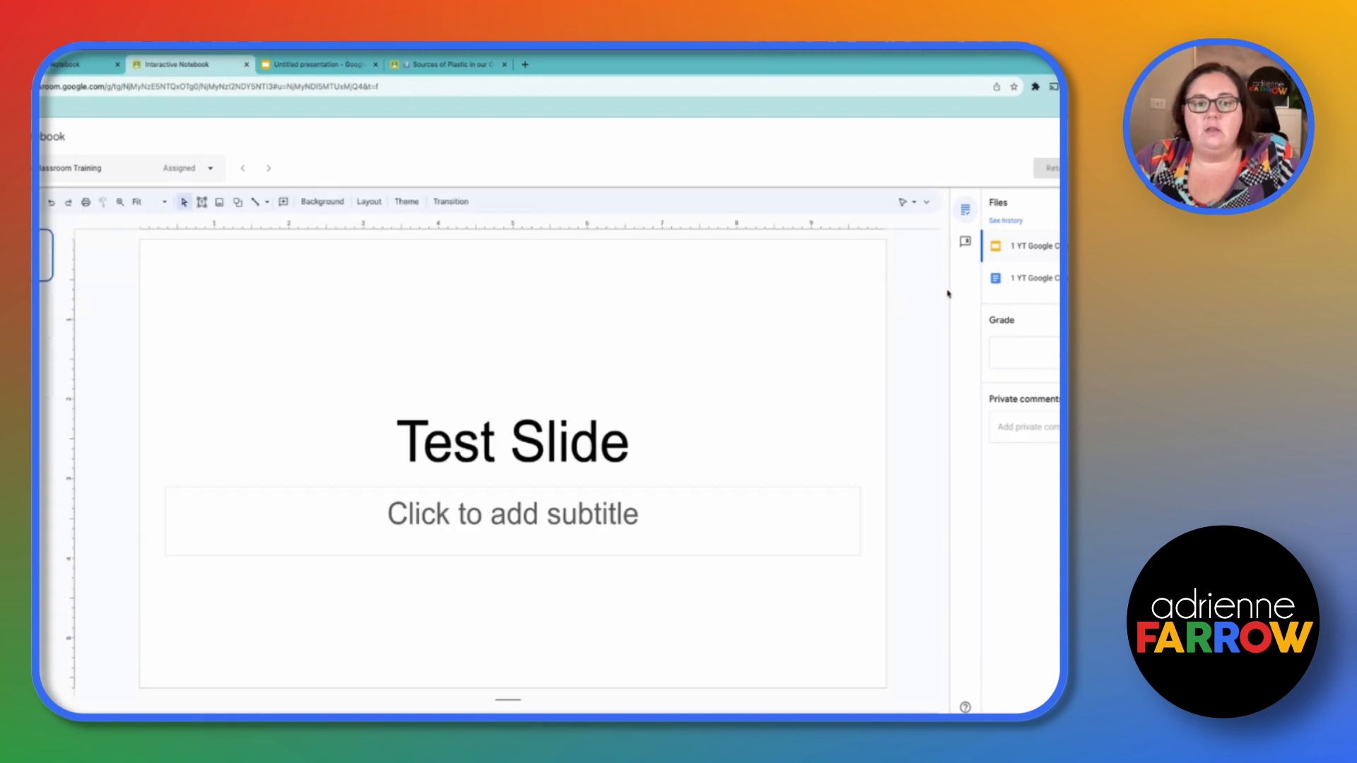
scroll(713, 355, down, 1)
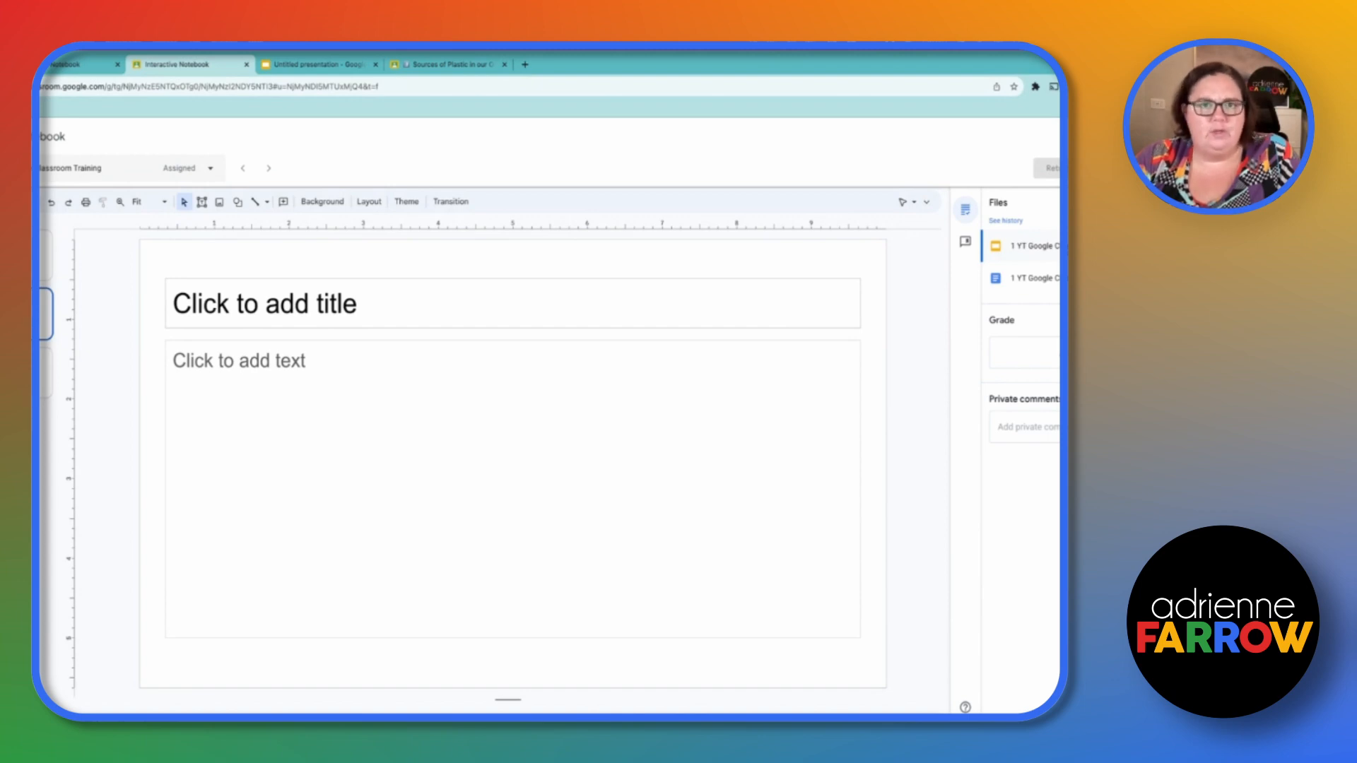
- As the teacher, open the student's Docs copy from the grading view and scroll through the essay
click(1036, 280)
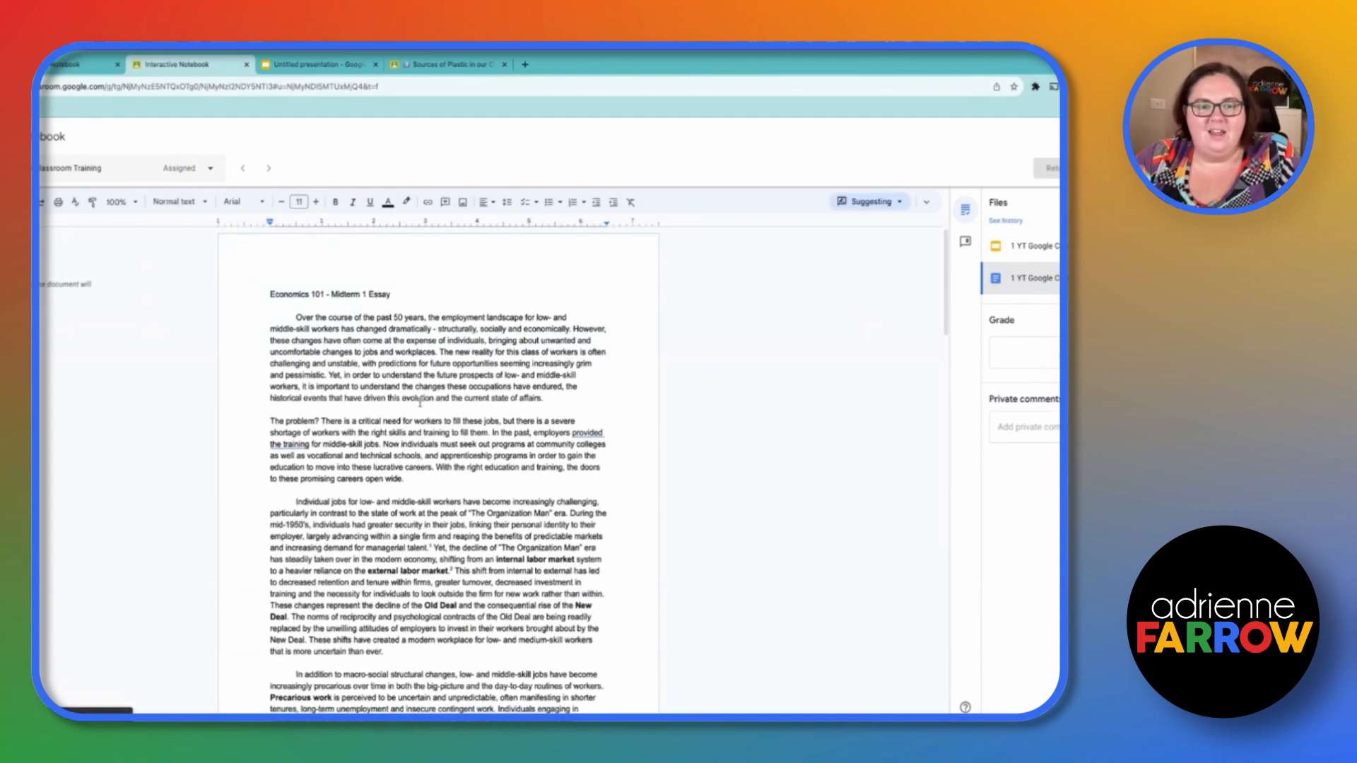
scroll(418, 400, down, 20)
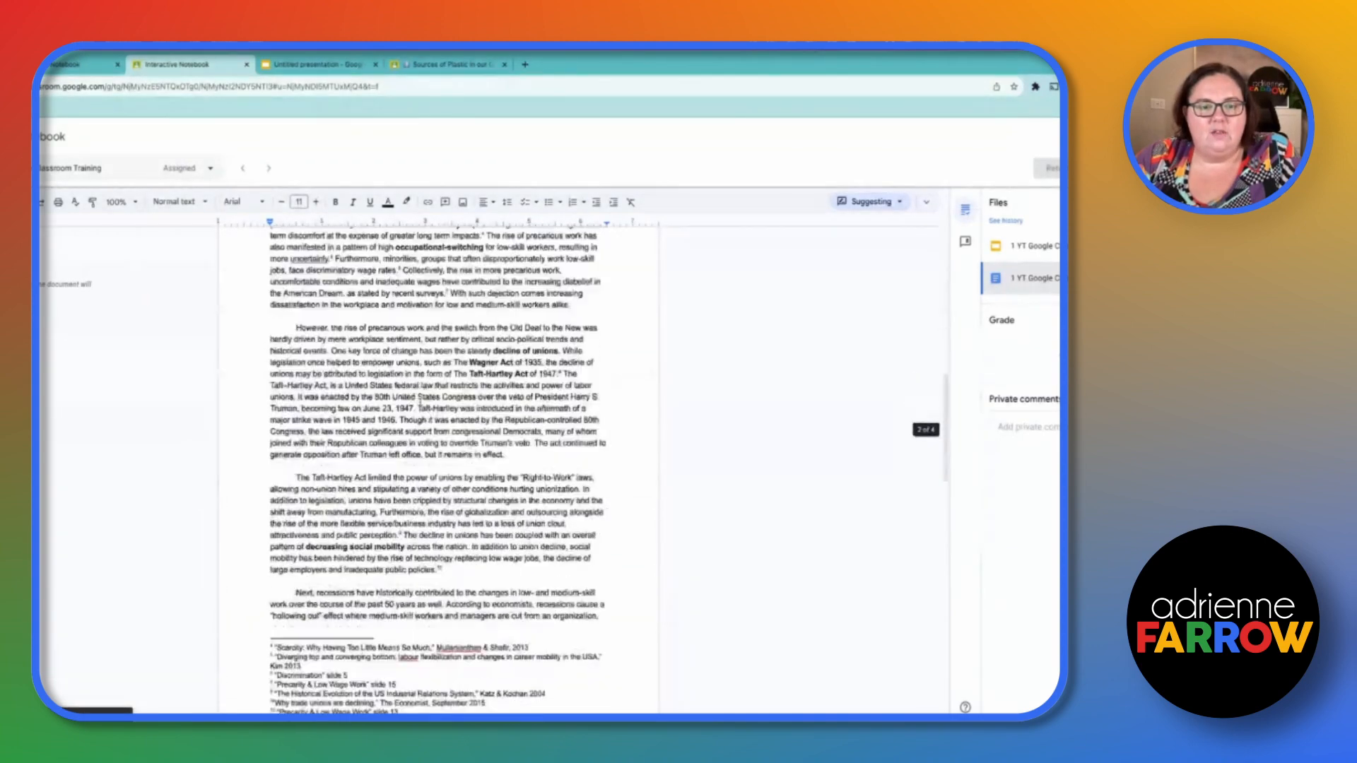
scroll(422, 401, down, 3)
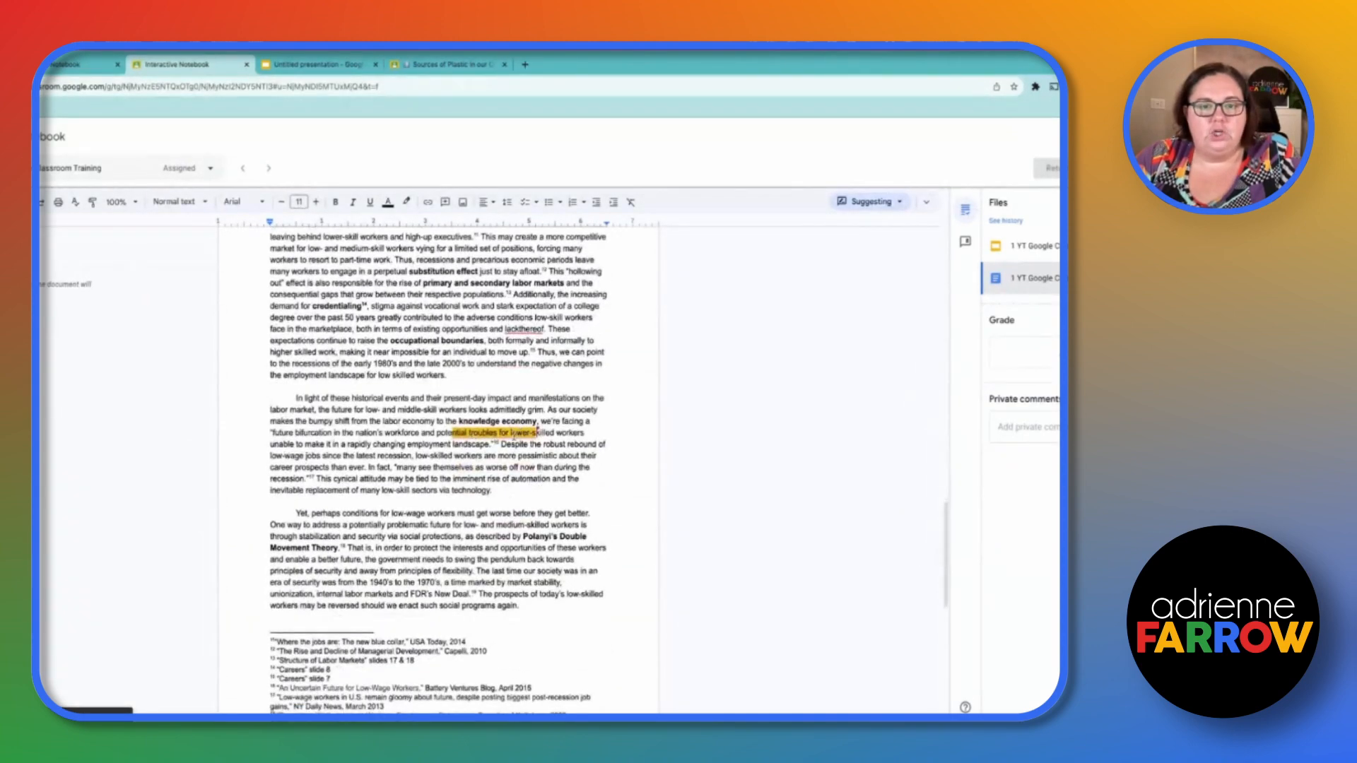
scroll(514, 434, down, 12)
scroll(436, 600, up, 11)
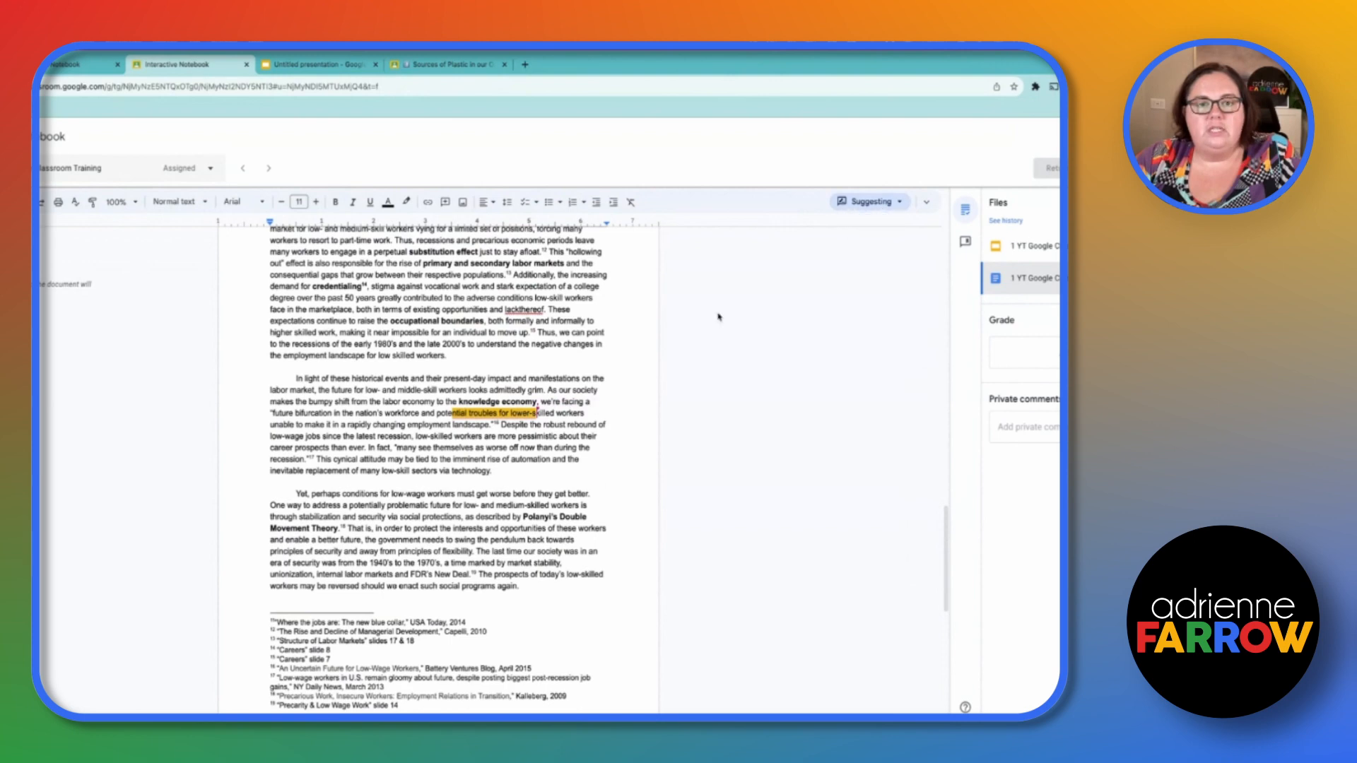
scroll(655, 327, up, 2)
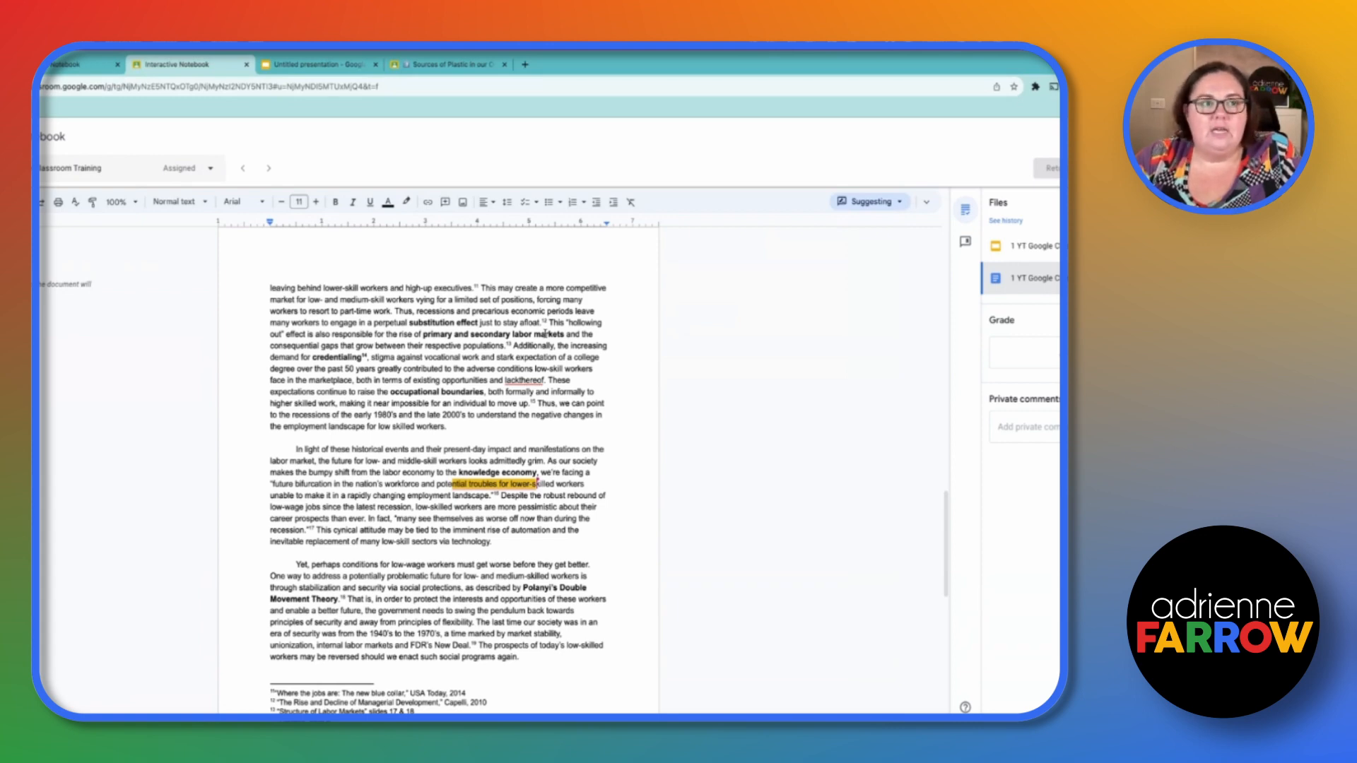
scroll(364, 468, up, 10)
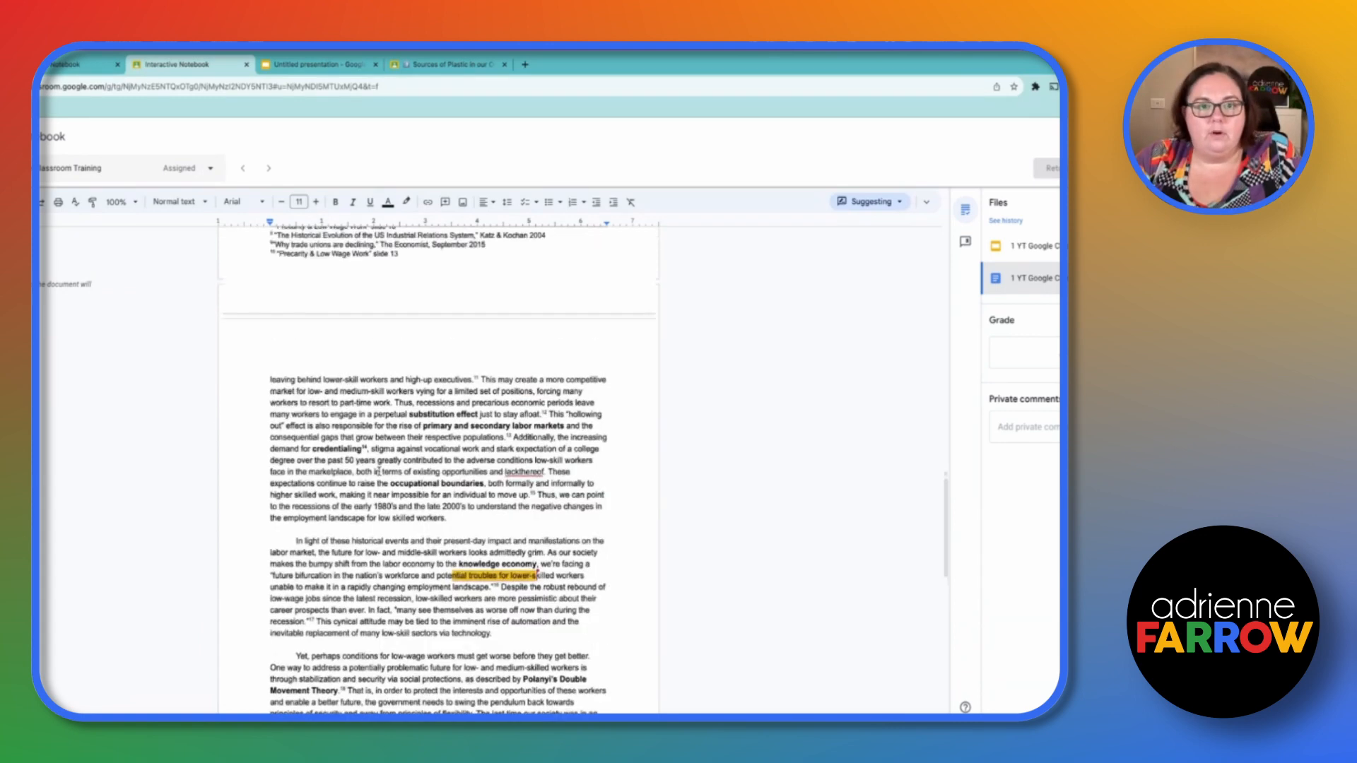
scroll(379, 469, up, 4)
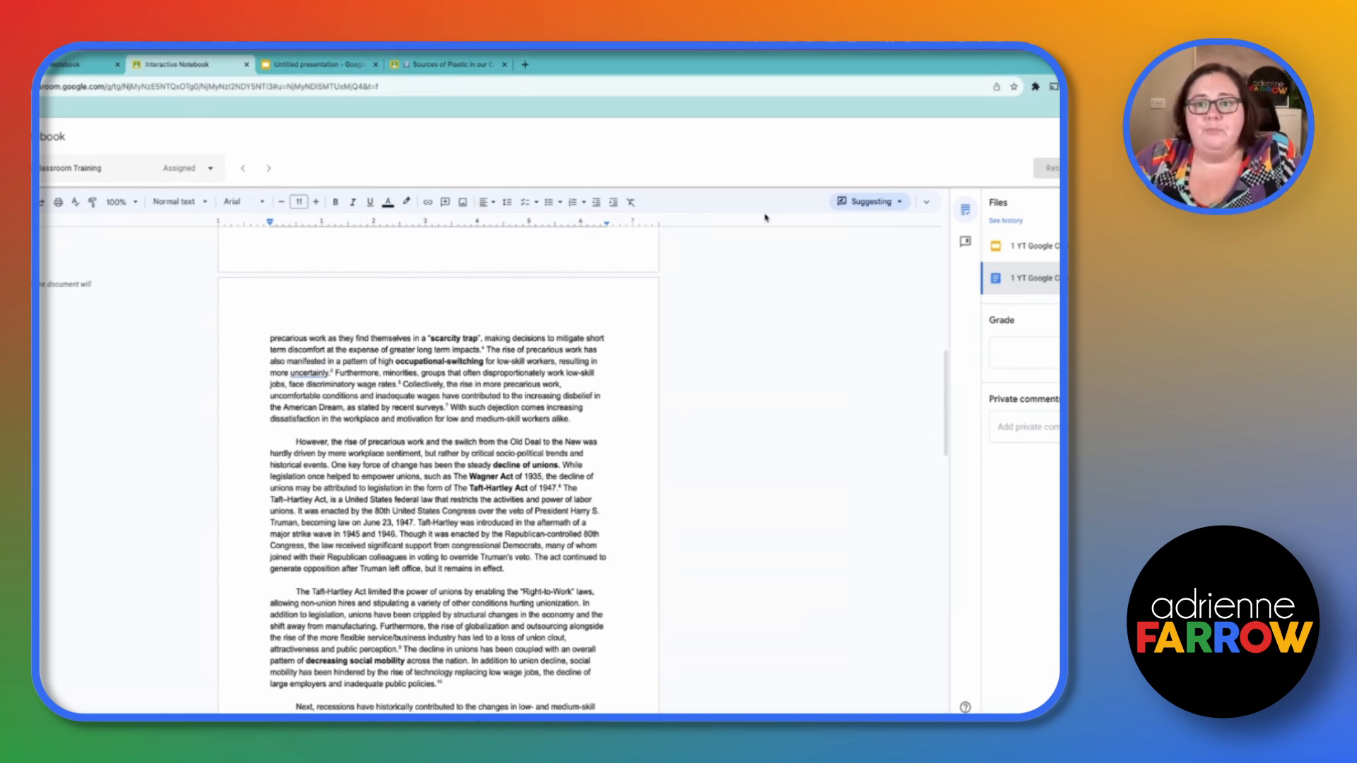
- Add the comment "Look at this word." on the word "workers" in the student's essay
double_click(539, 361)
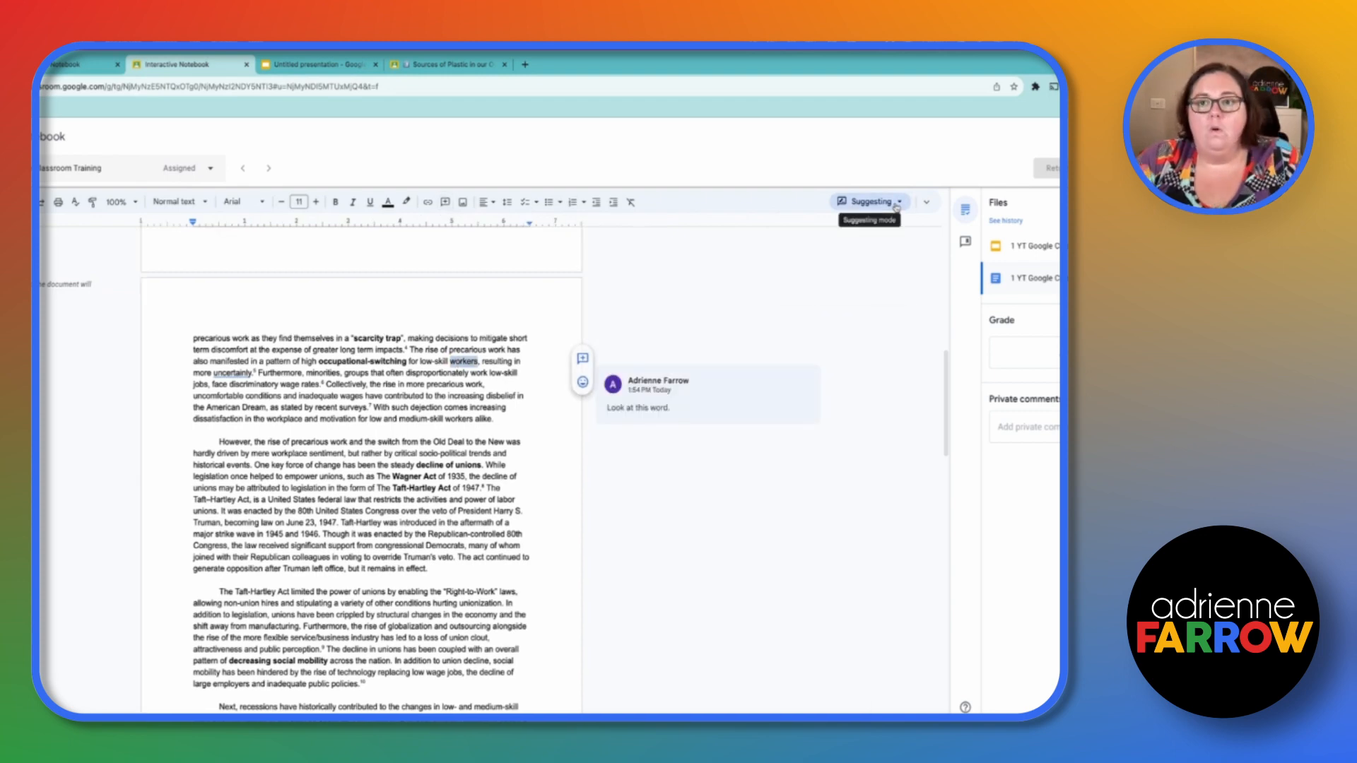
click(871, 201)
click(802, 251)
- Suggest bolding the opening sentence of the paragraph beginning "However, the rise of precarious work"
drag(216, 441, 252, 465)
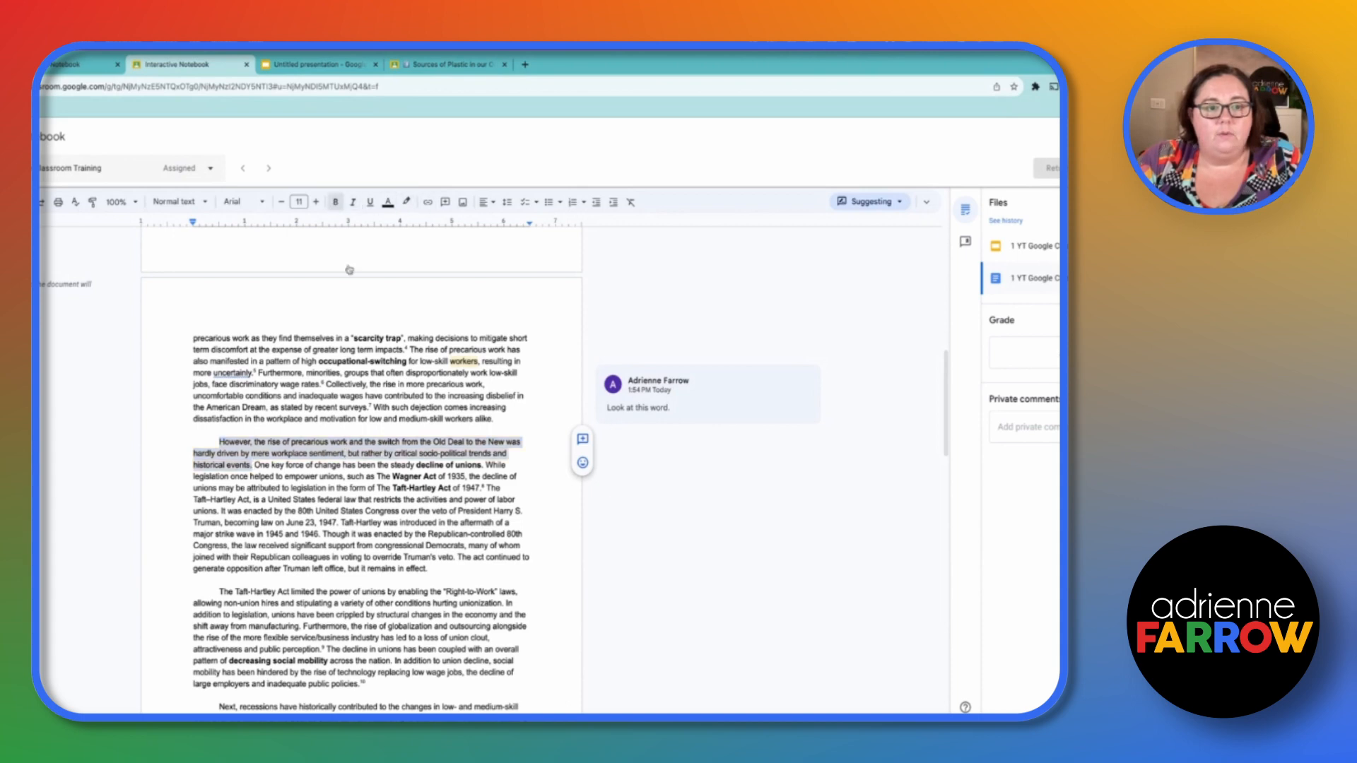
click(335, 202)
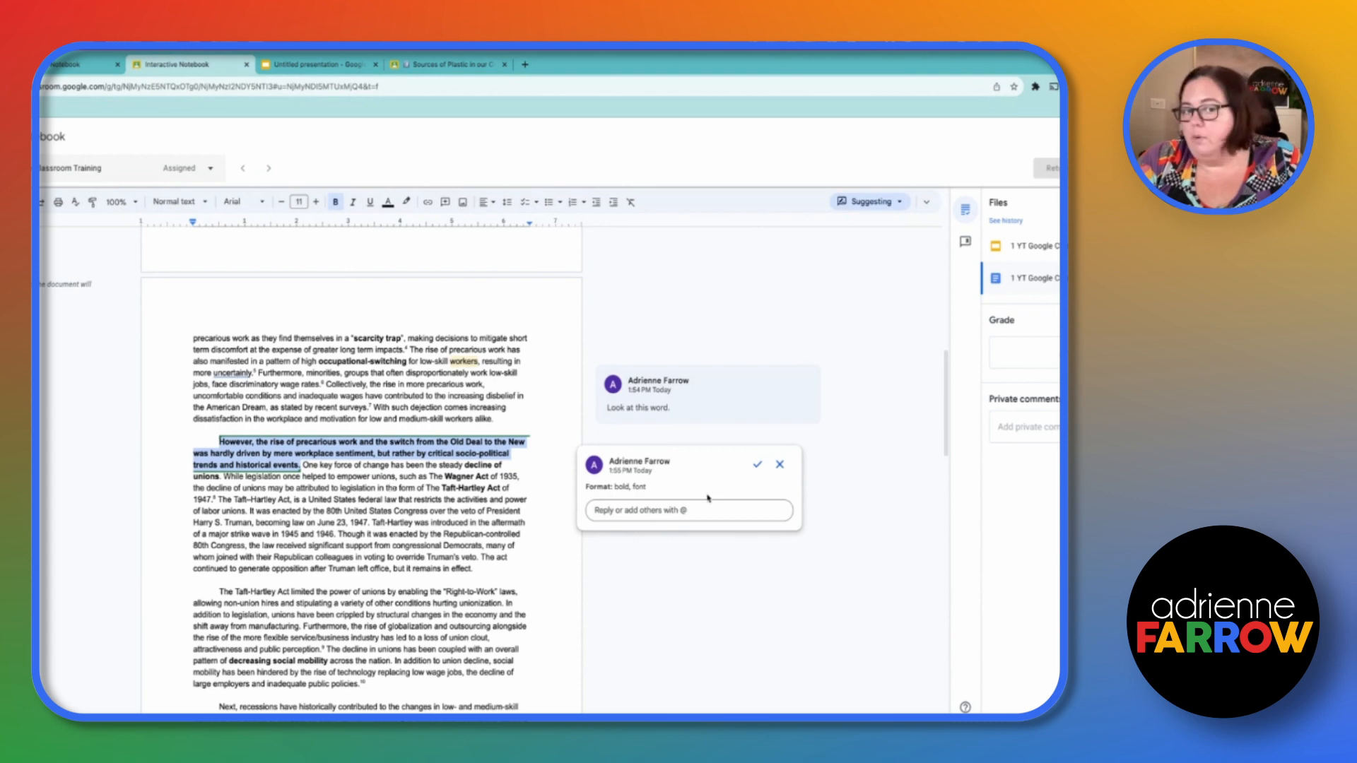
click(669, 452)
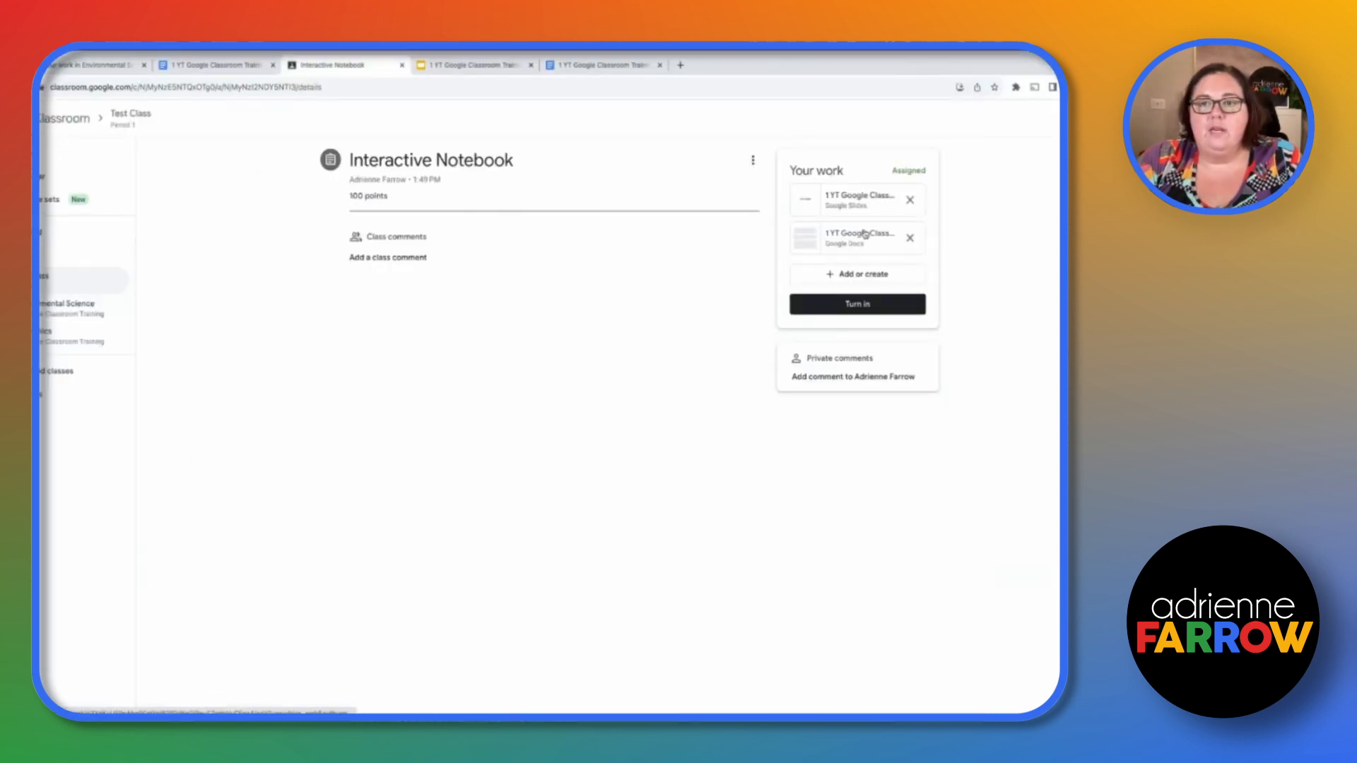
- As the student, open the Docs copy in its own tab and review the teacher's suggestion and comment
click(866, 233)
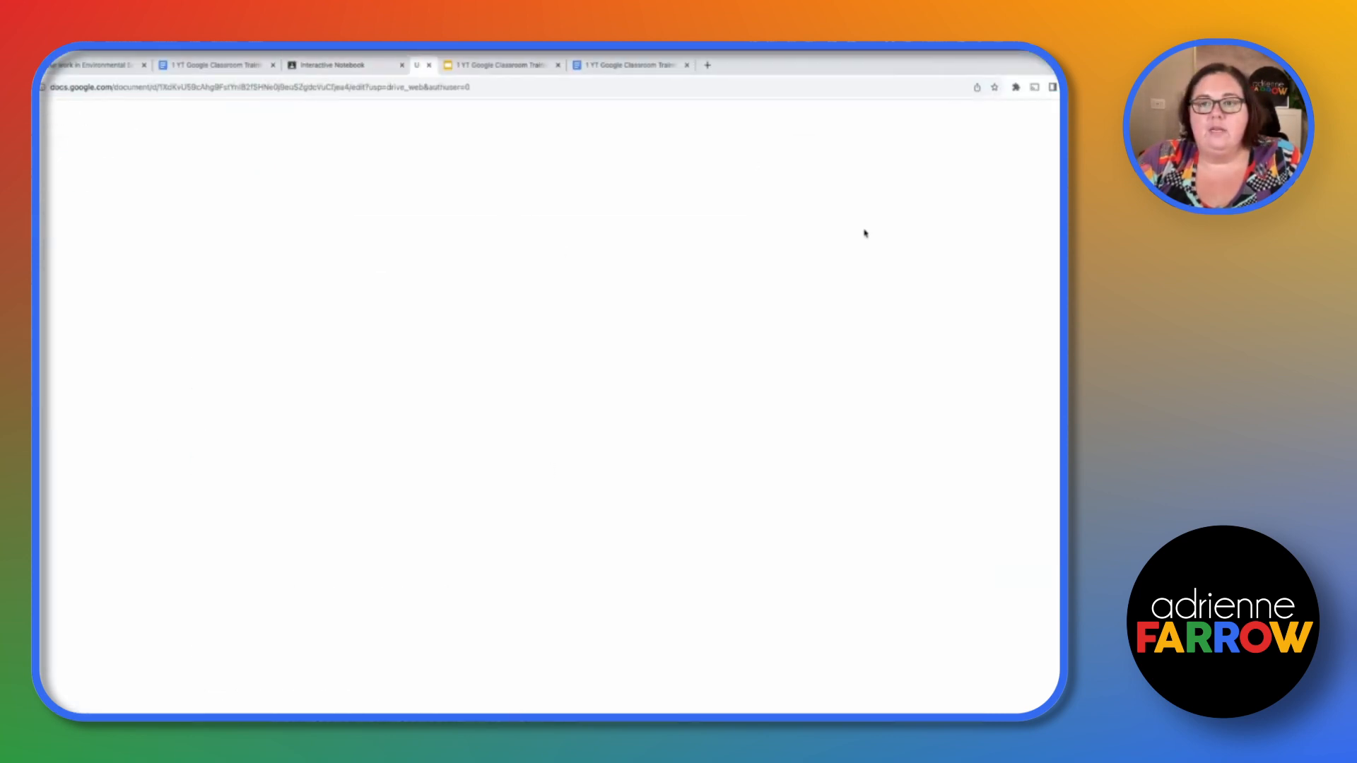
scroll(549, 508, down, 8)
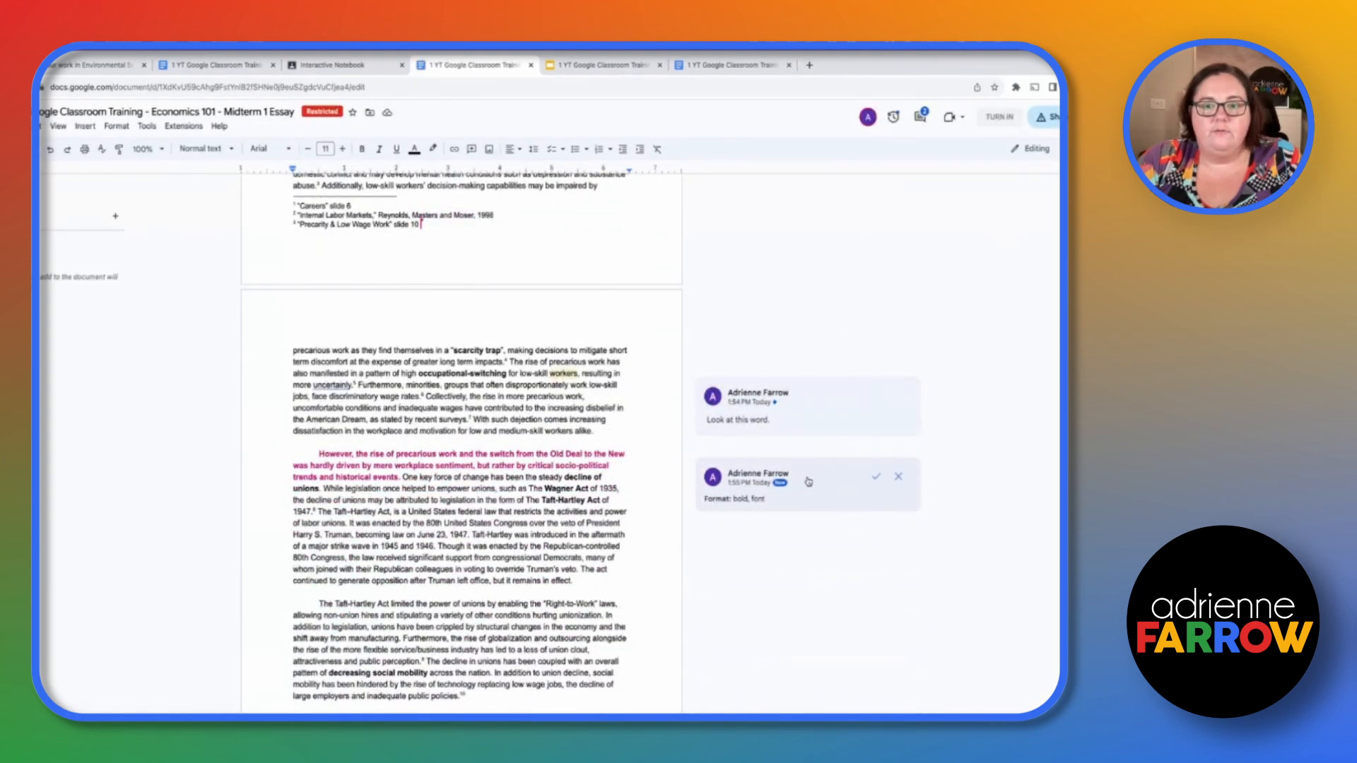
click(336, 463)
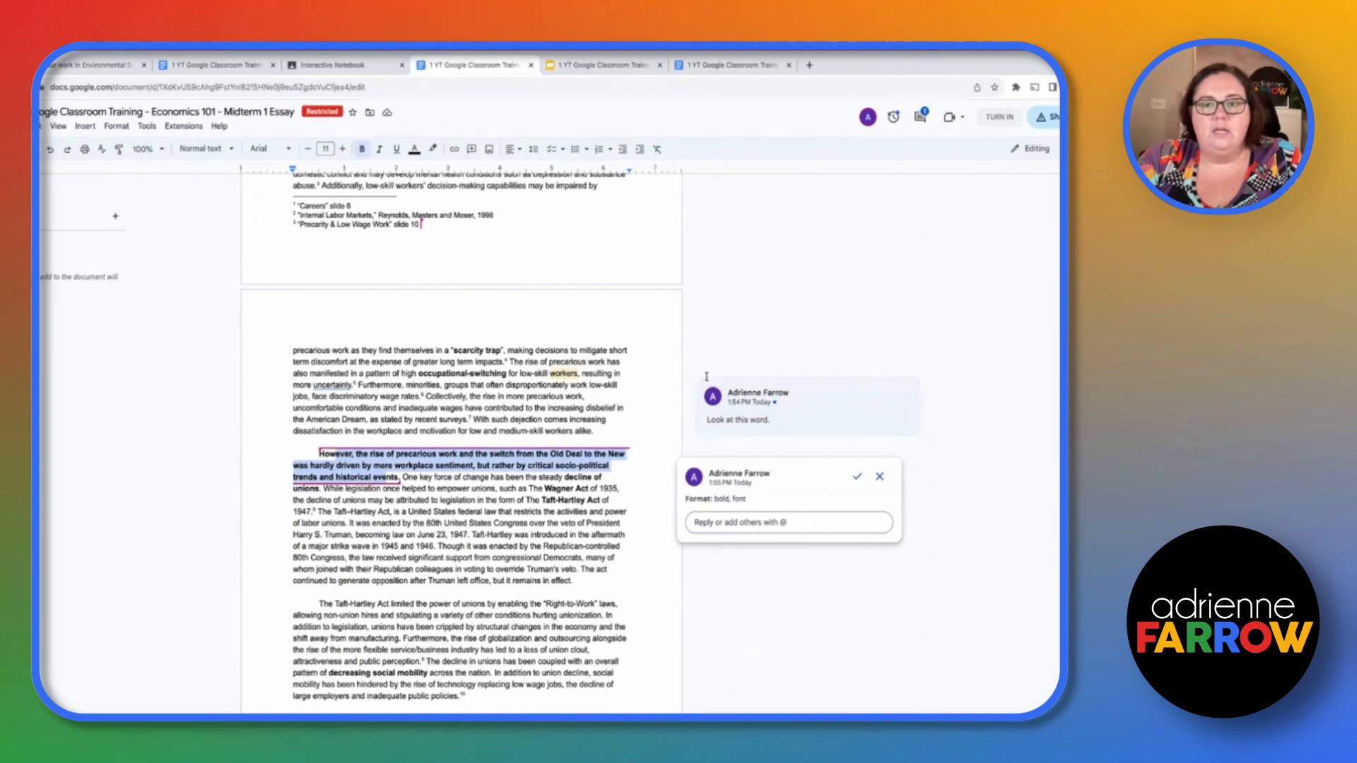
click(773, 403)
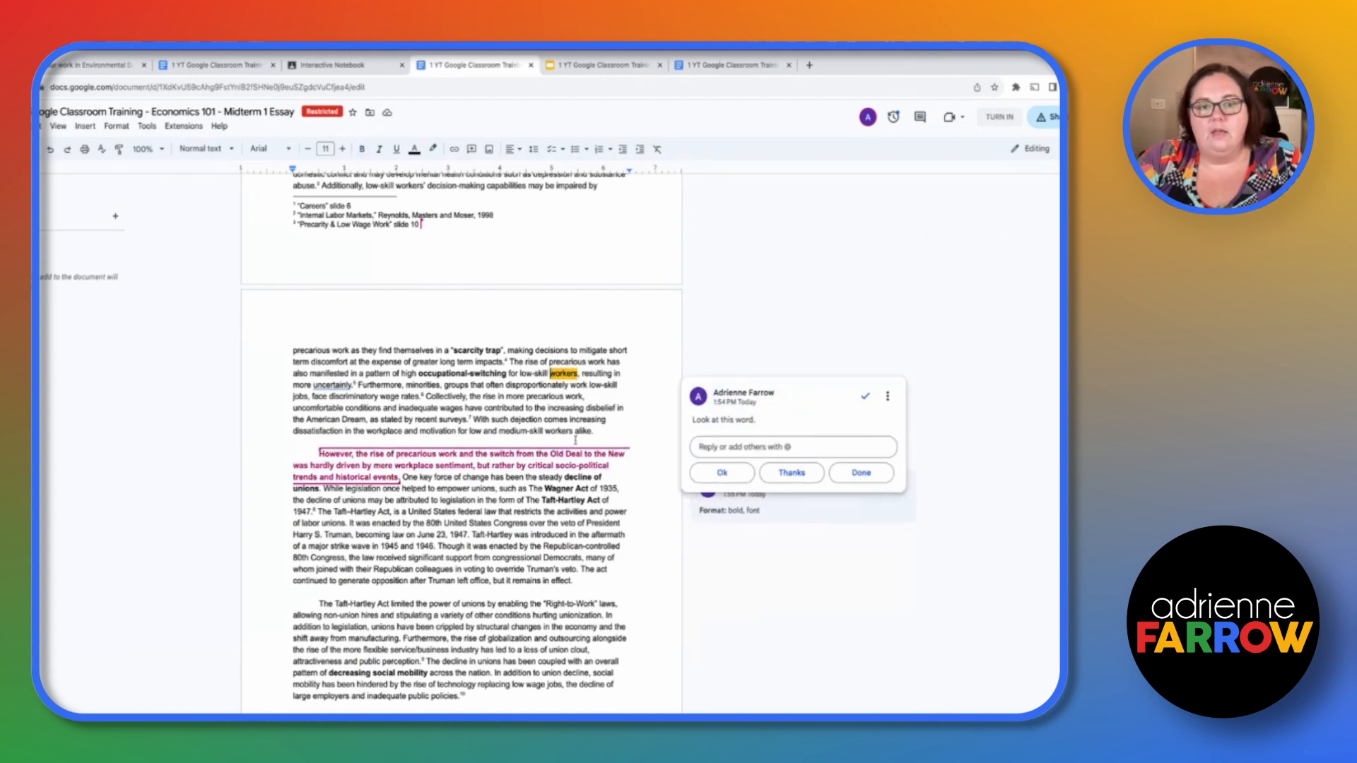
click(791, 309)
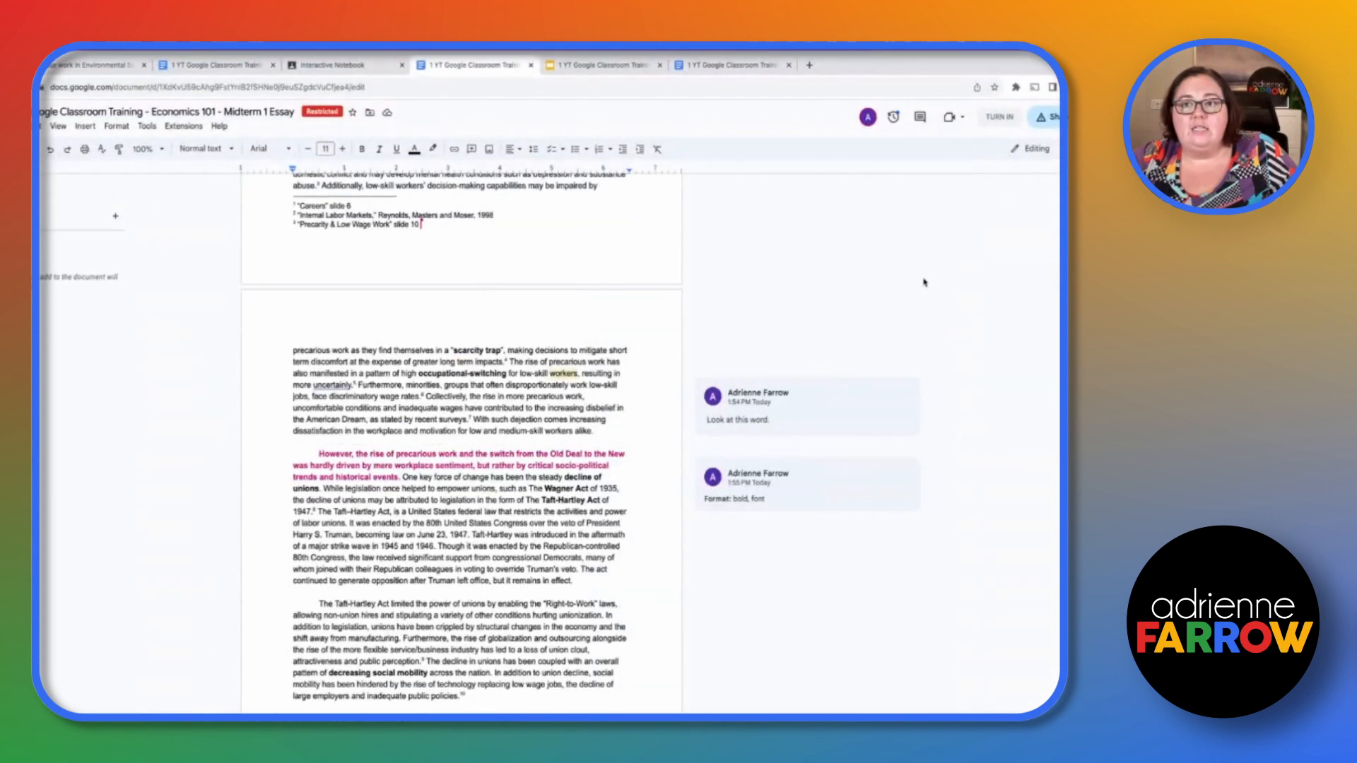
- Return to the student's assignment page and turn in the work with both attachments
click(382, 64)
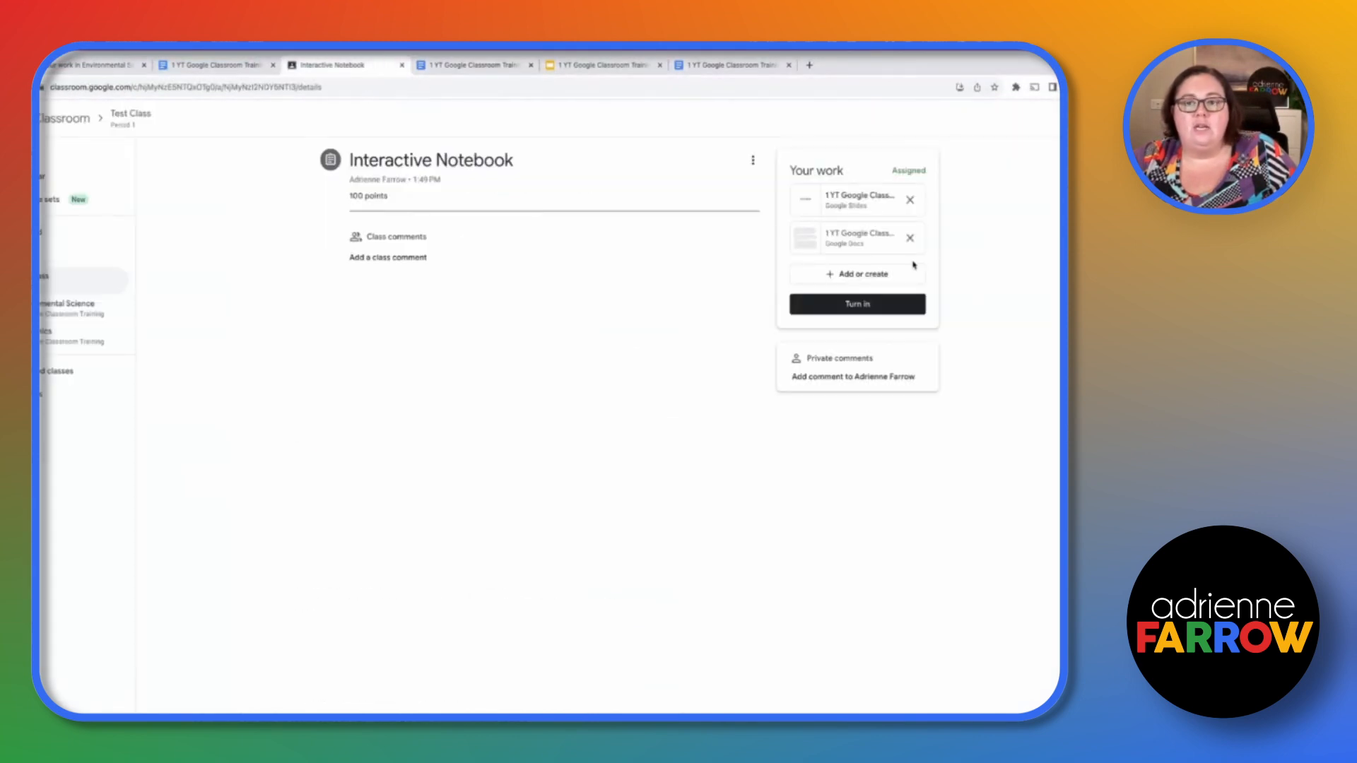
click(905, 305)
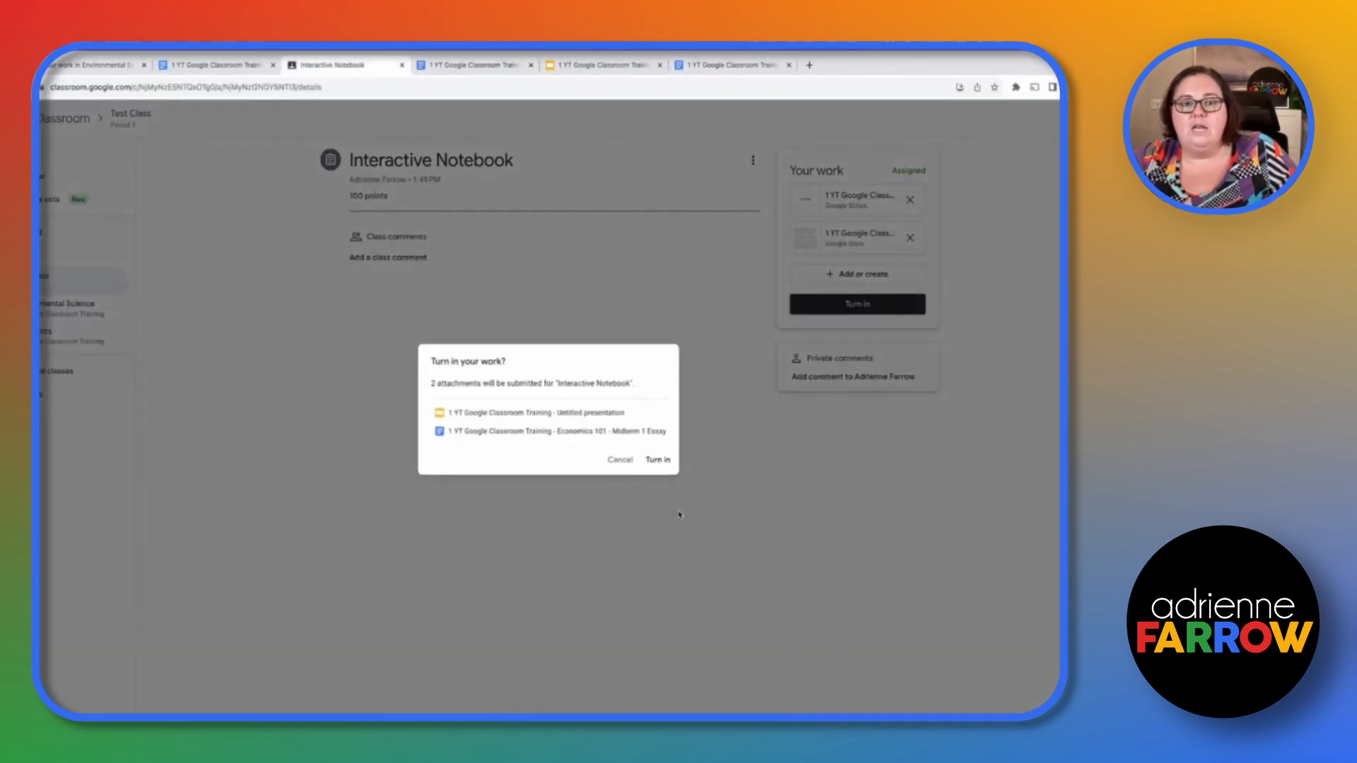
click(659, 461)
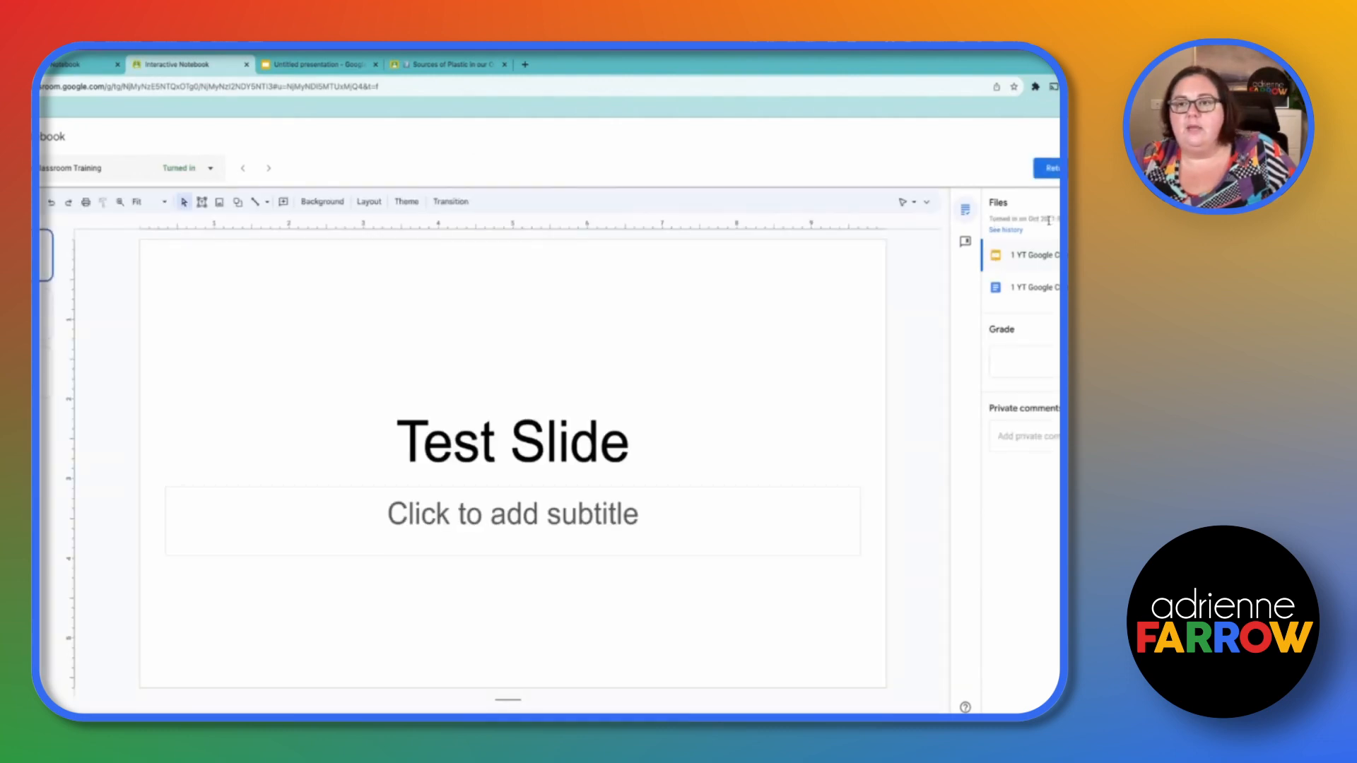
- As the teacher, give the student a grade of 88 and return the work
click(1010, 368)
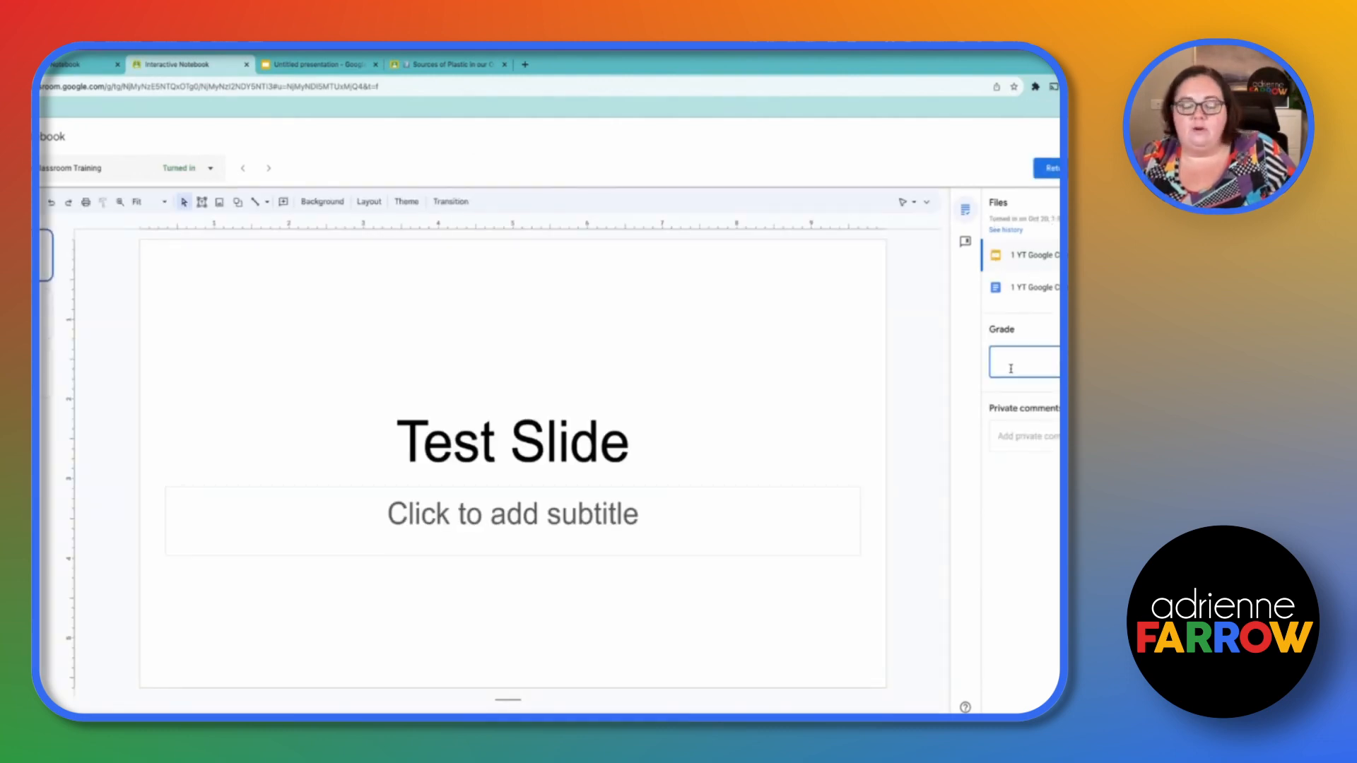
text(88)
key(Return)
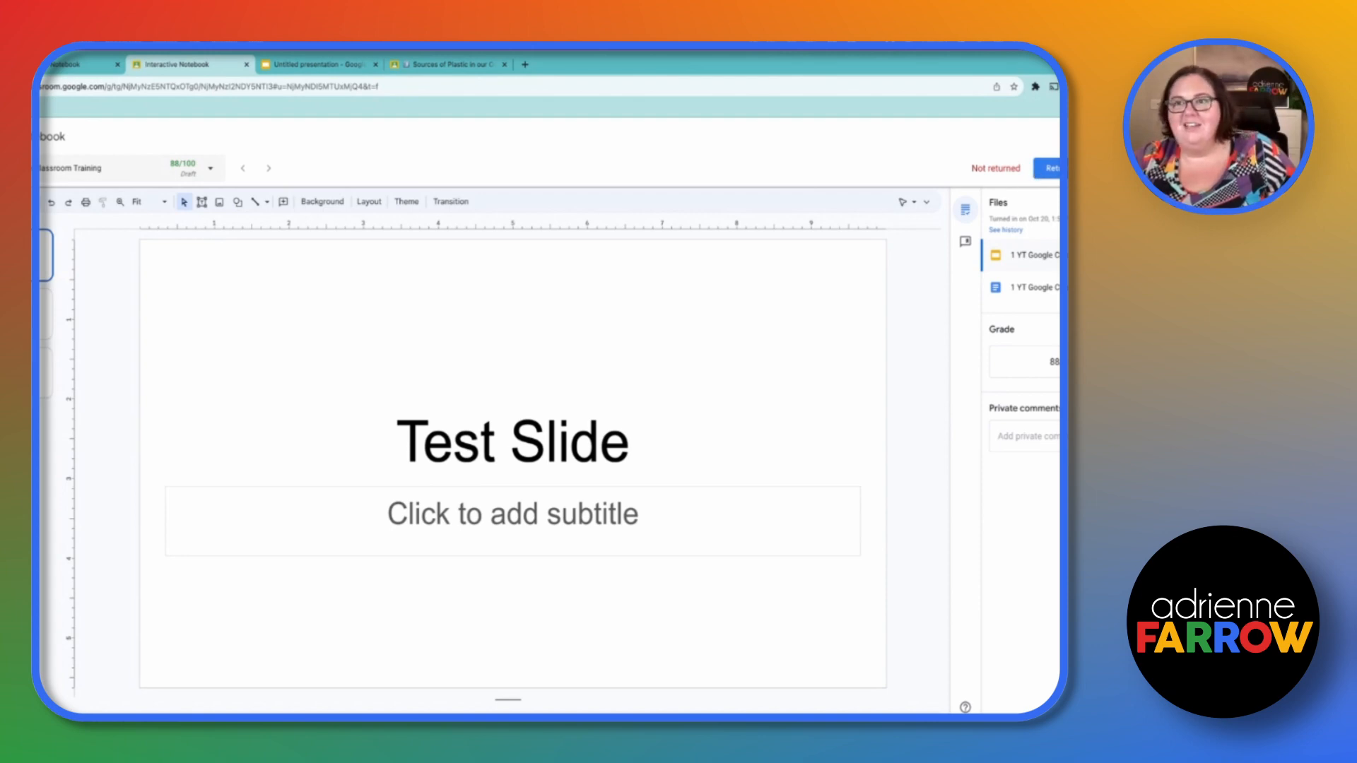
click(1047, 169)
click(624, 476)
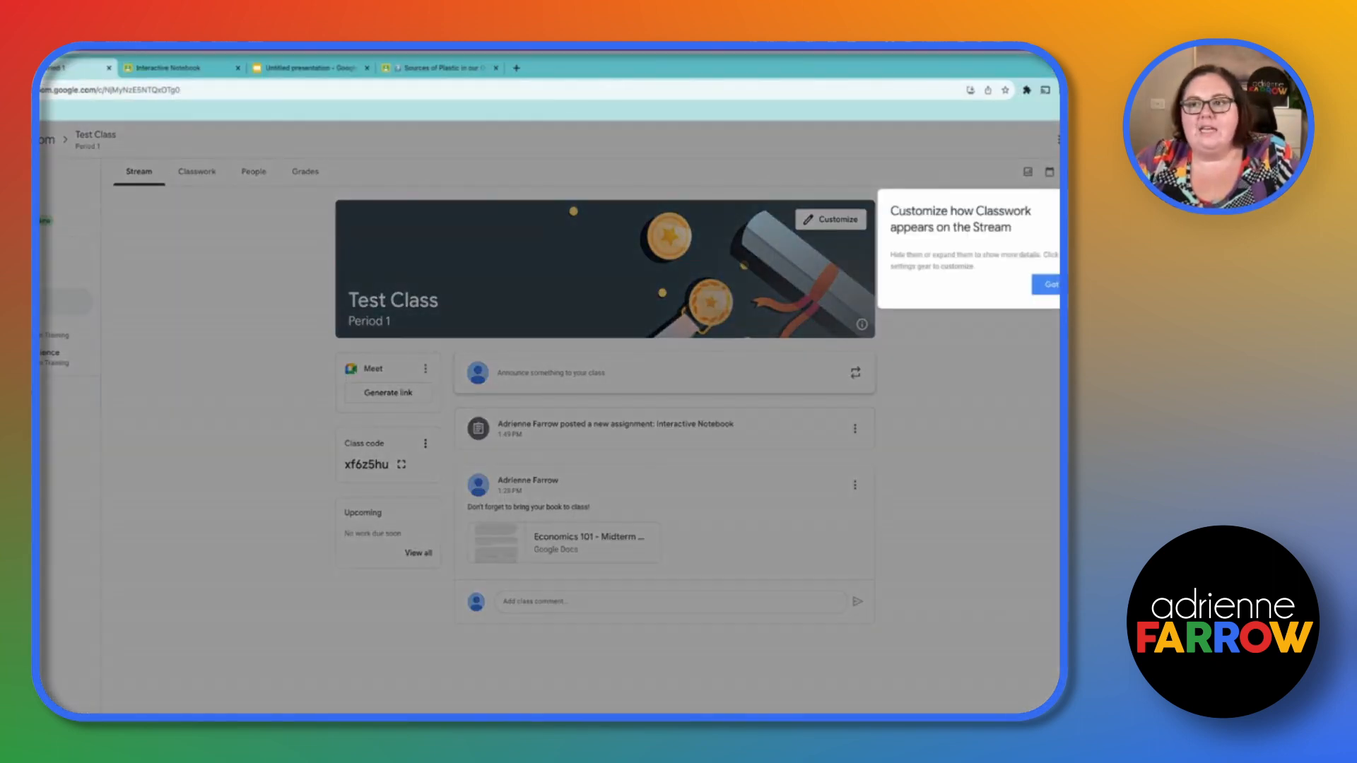
- Start a new assignment from the class's Classwork page and create a new Google Form attachment
click(196, 172)
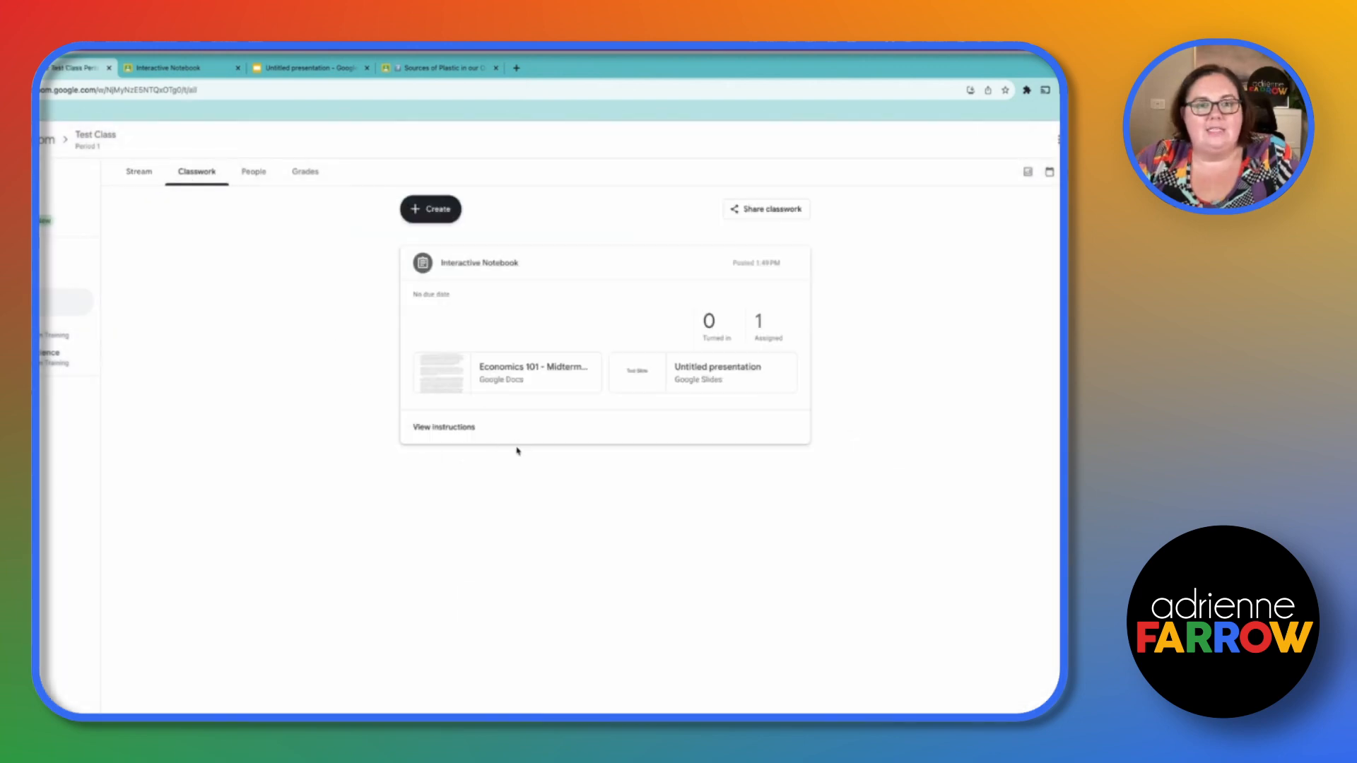
click(438, 210)
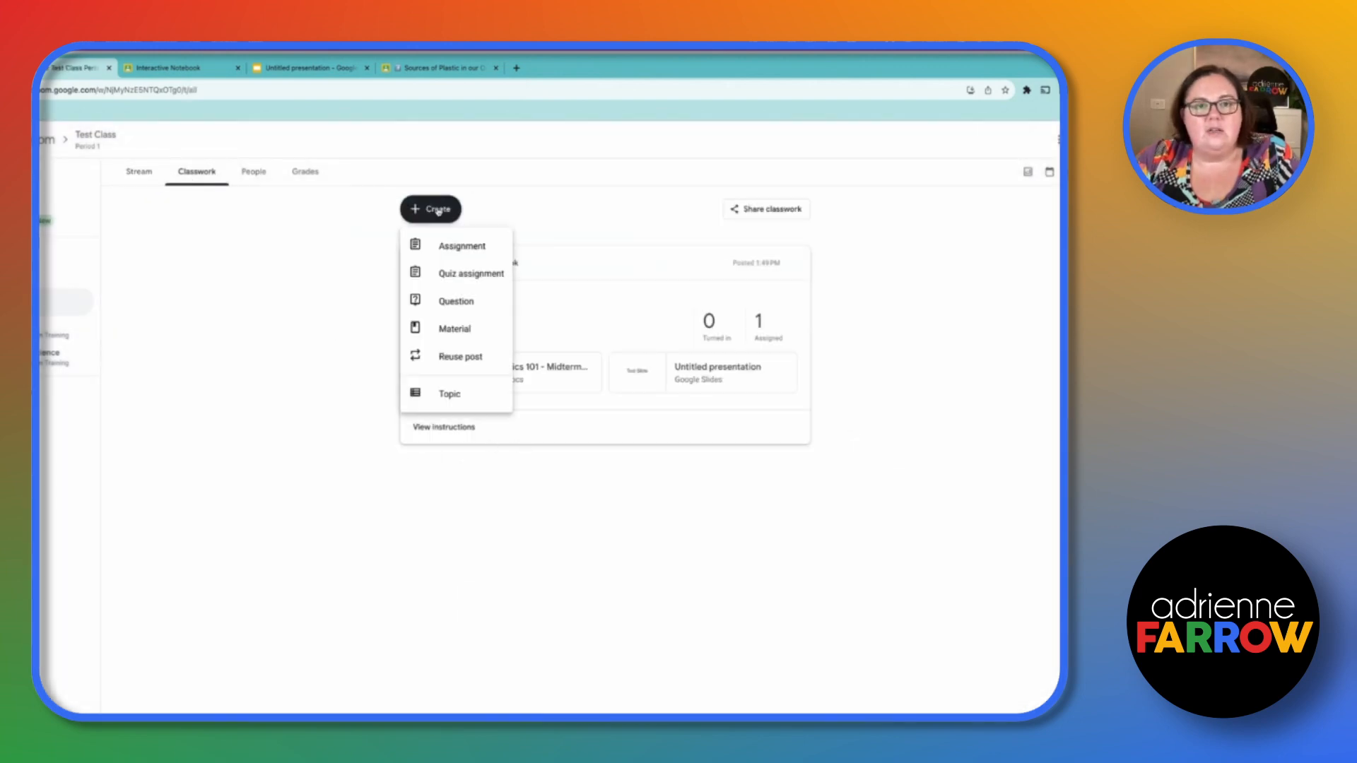
click(464, 248)
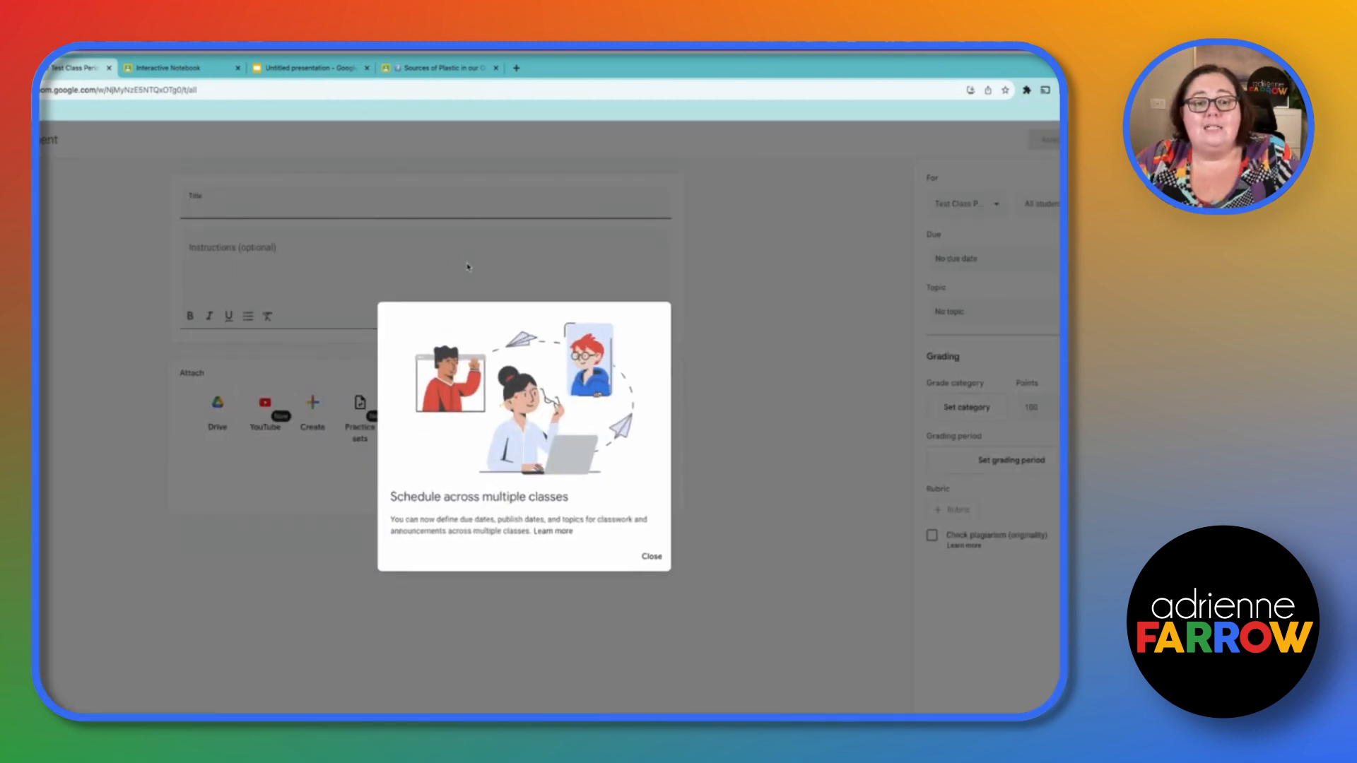
click(656, 563)
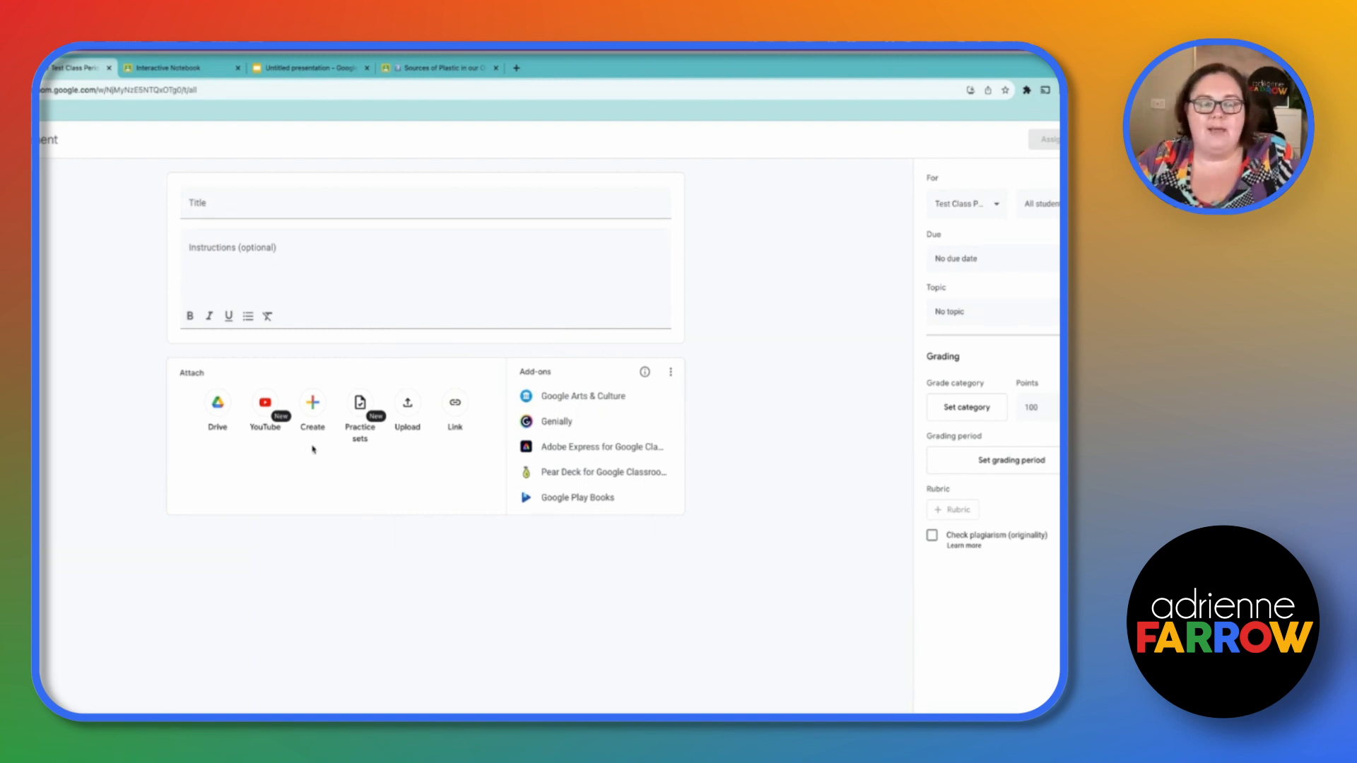
click(312, 408)
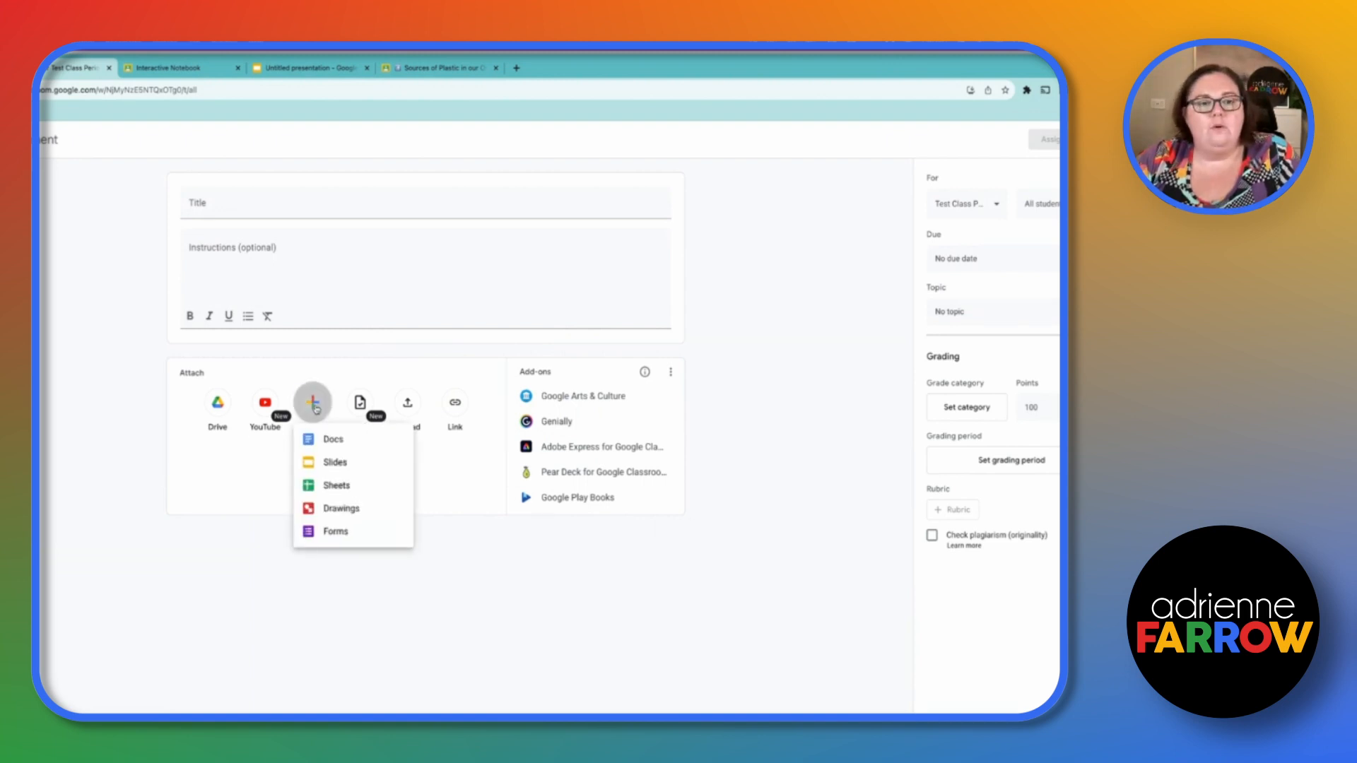
click(338, 532)
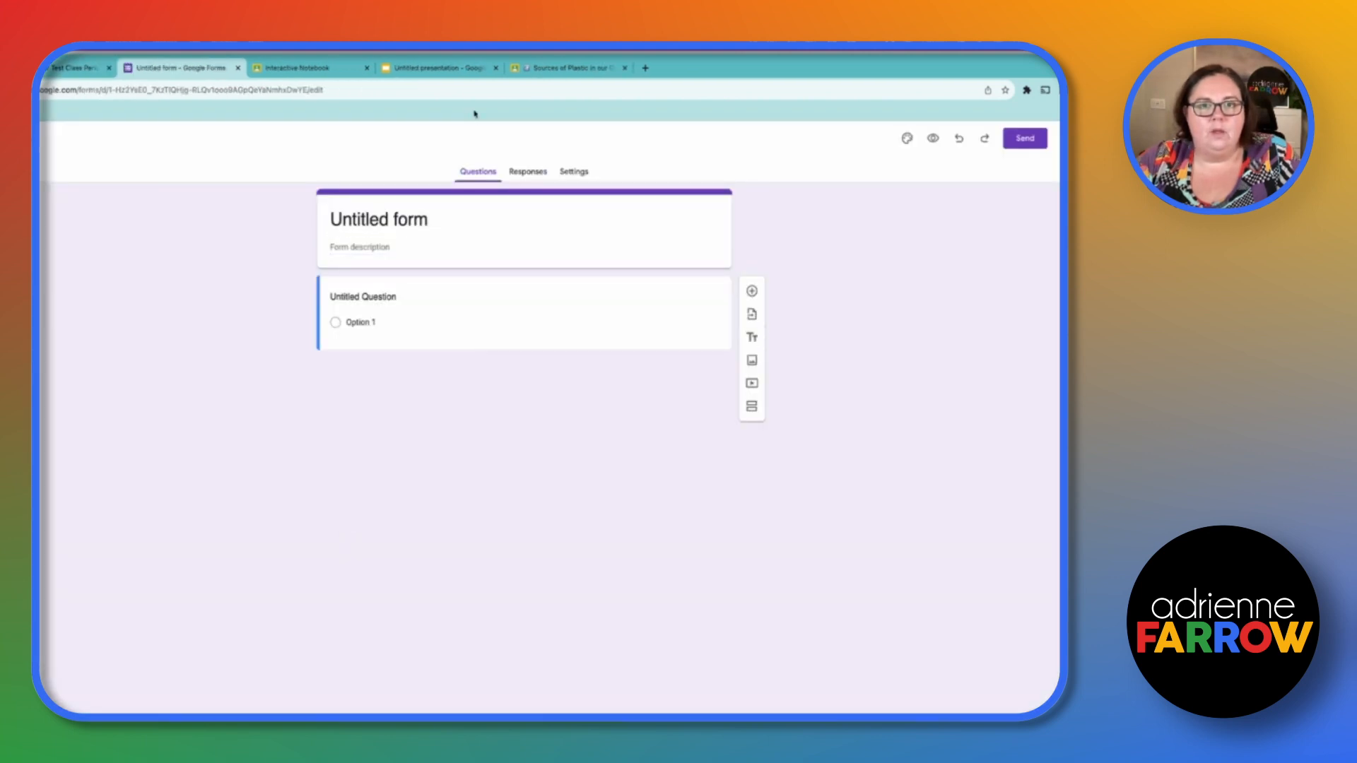
- In the new form's settings, dismiss the tour tip and turn on Make this a quiz
click(571, 172)
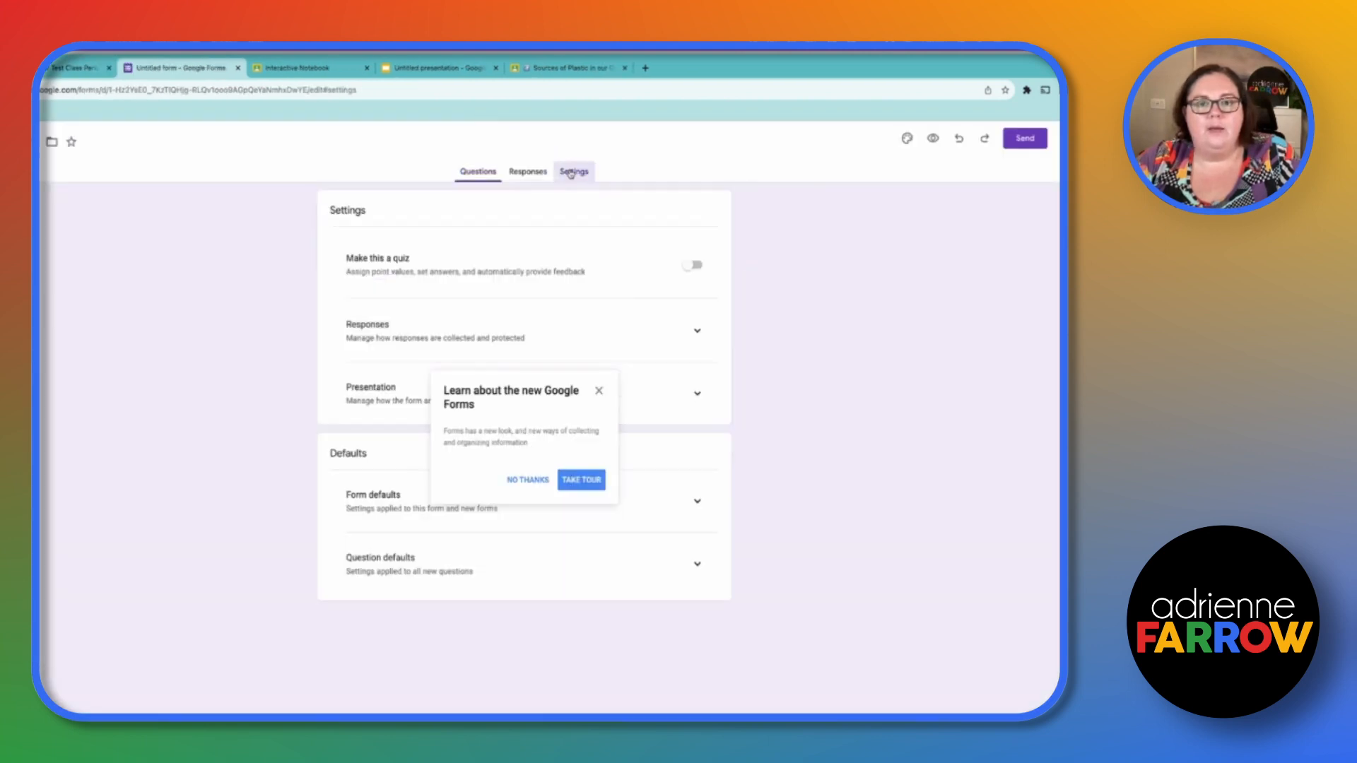
click(526, 480)
click(691, 265)
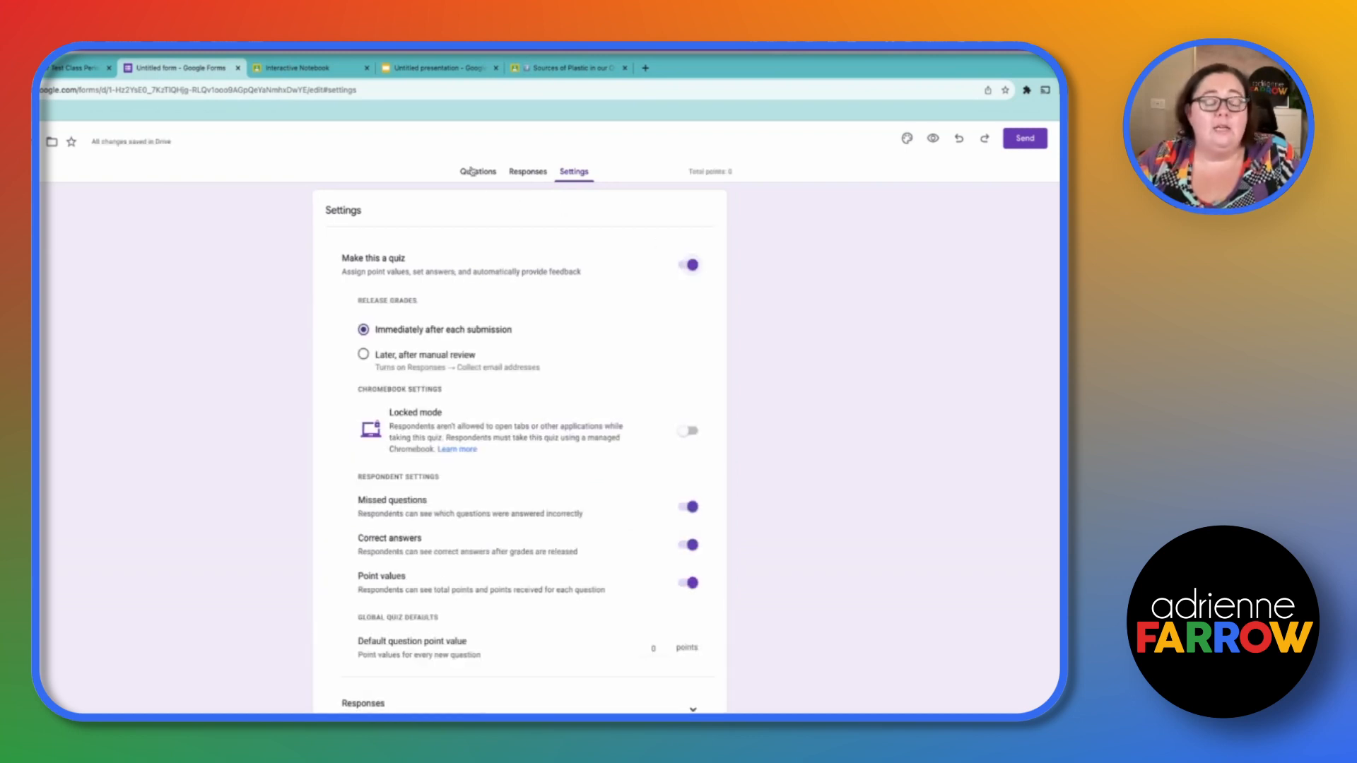
- Back in Classroom, start another new assignment and attach the Untitled form from Google Drive
click(77, 70)
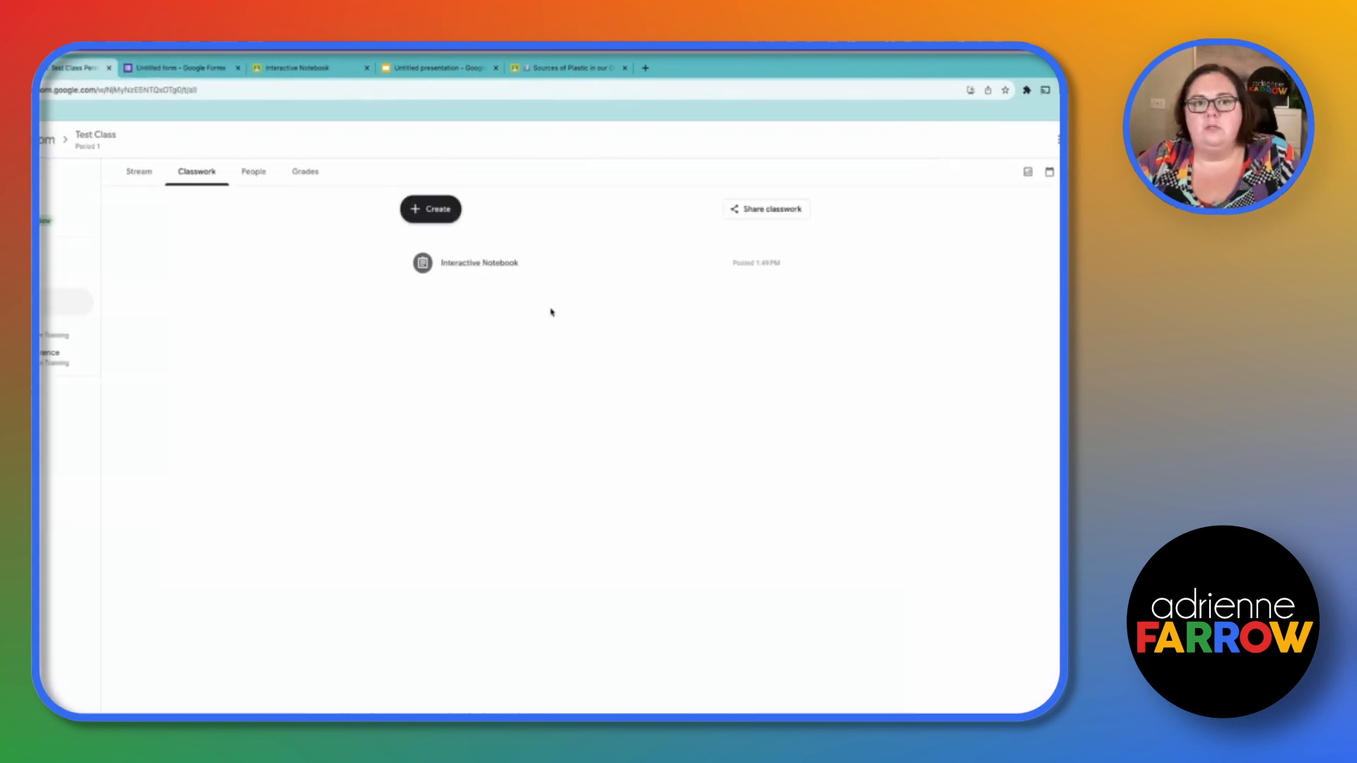
click(448, 221)
click(447, 247)
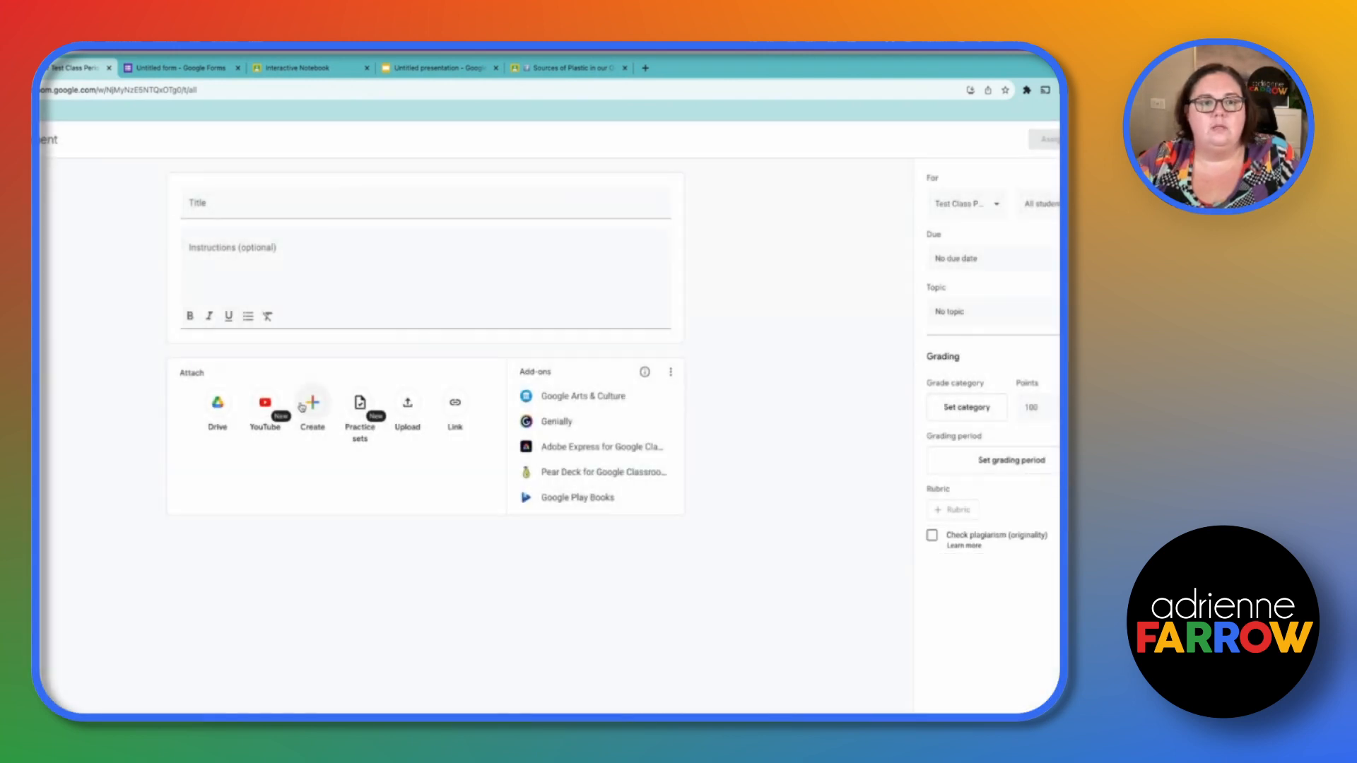
click(303, 407)
click(217, 403)
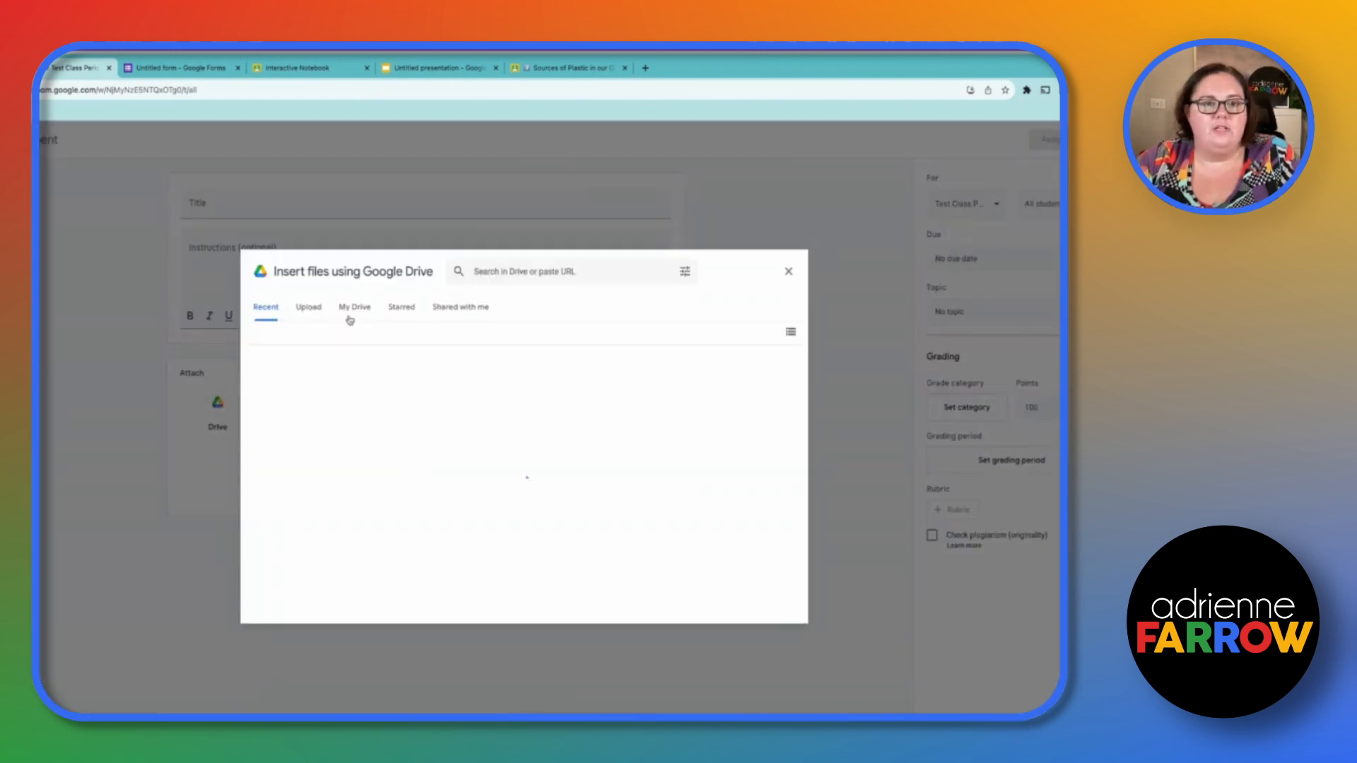
click(304, 442)
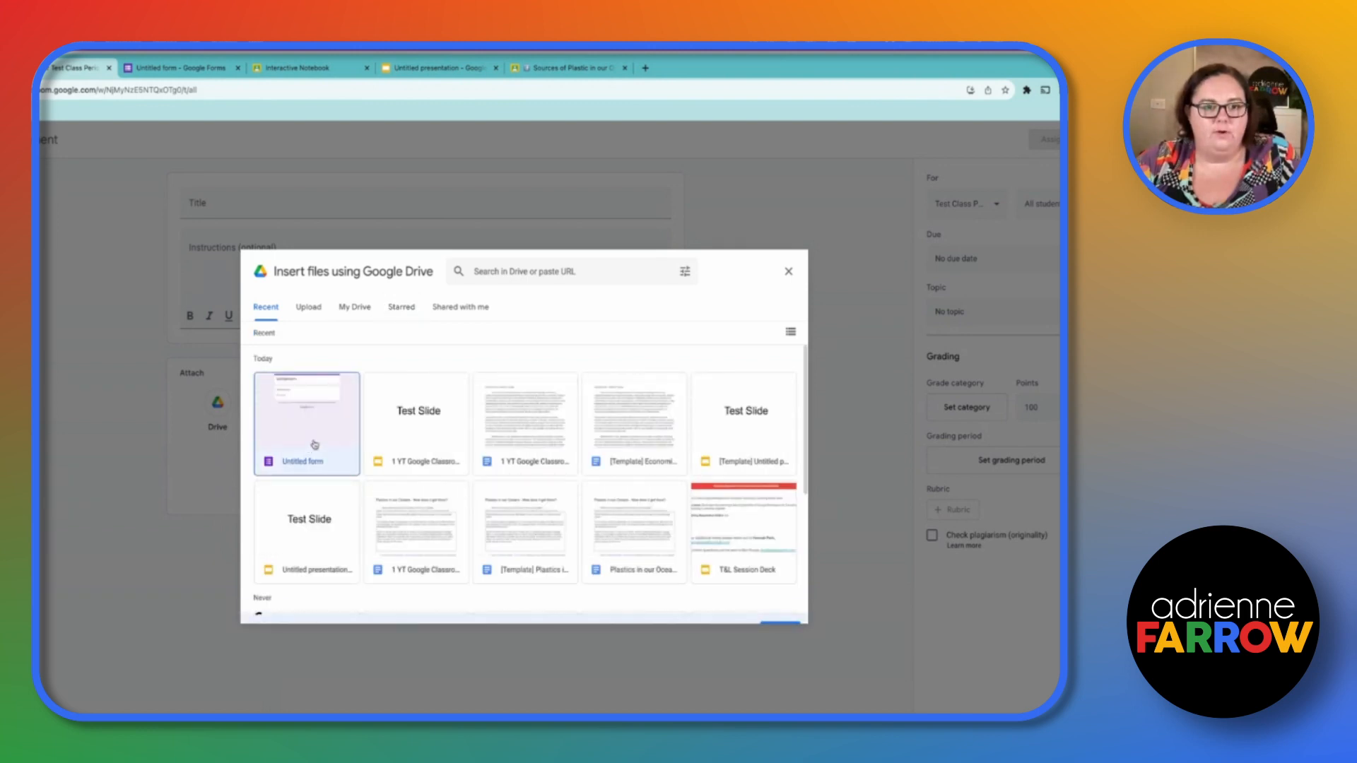
click(780, 607)
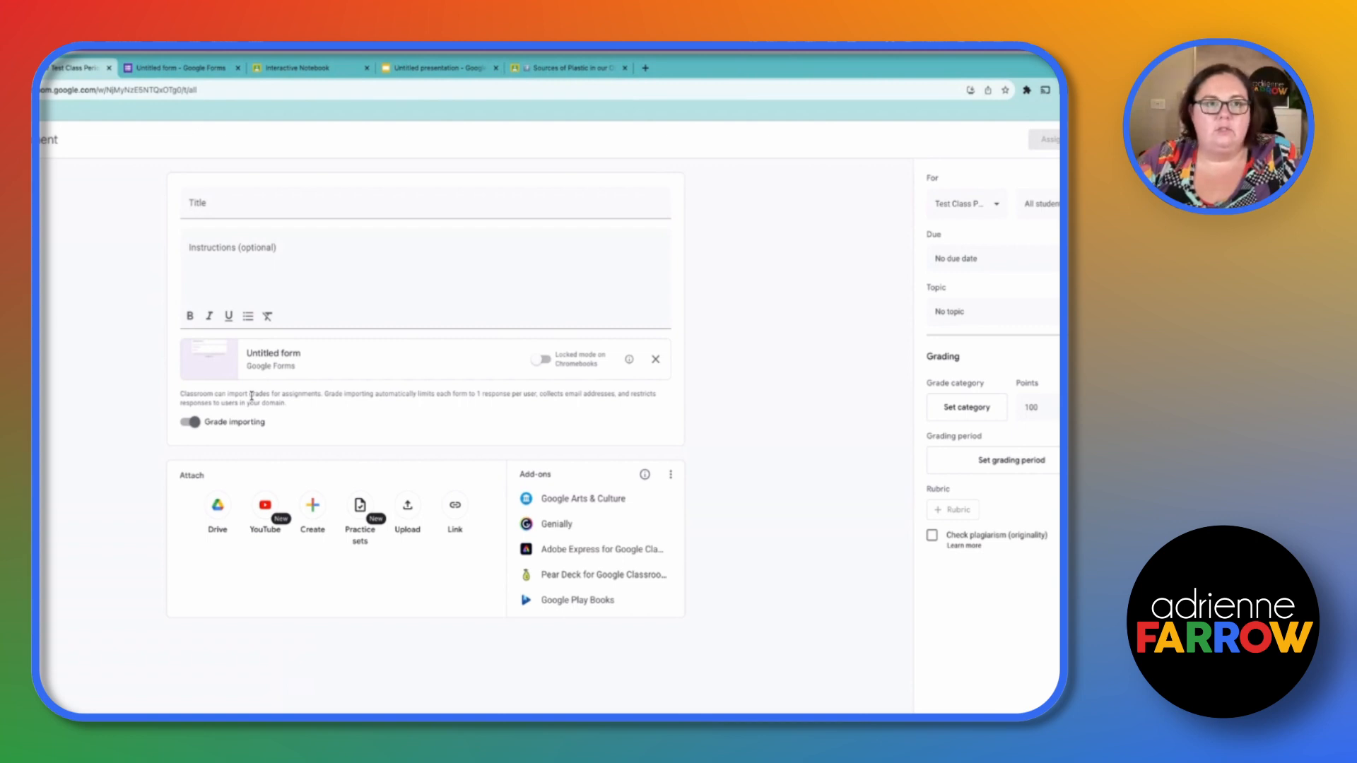
- Title the quiz assignment Self-Correcting Quiz
click(131, 70)
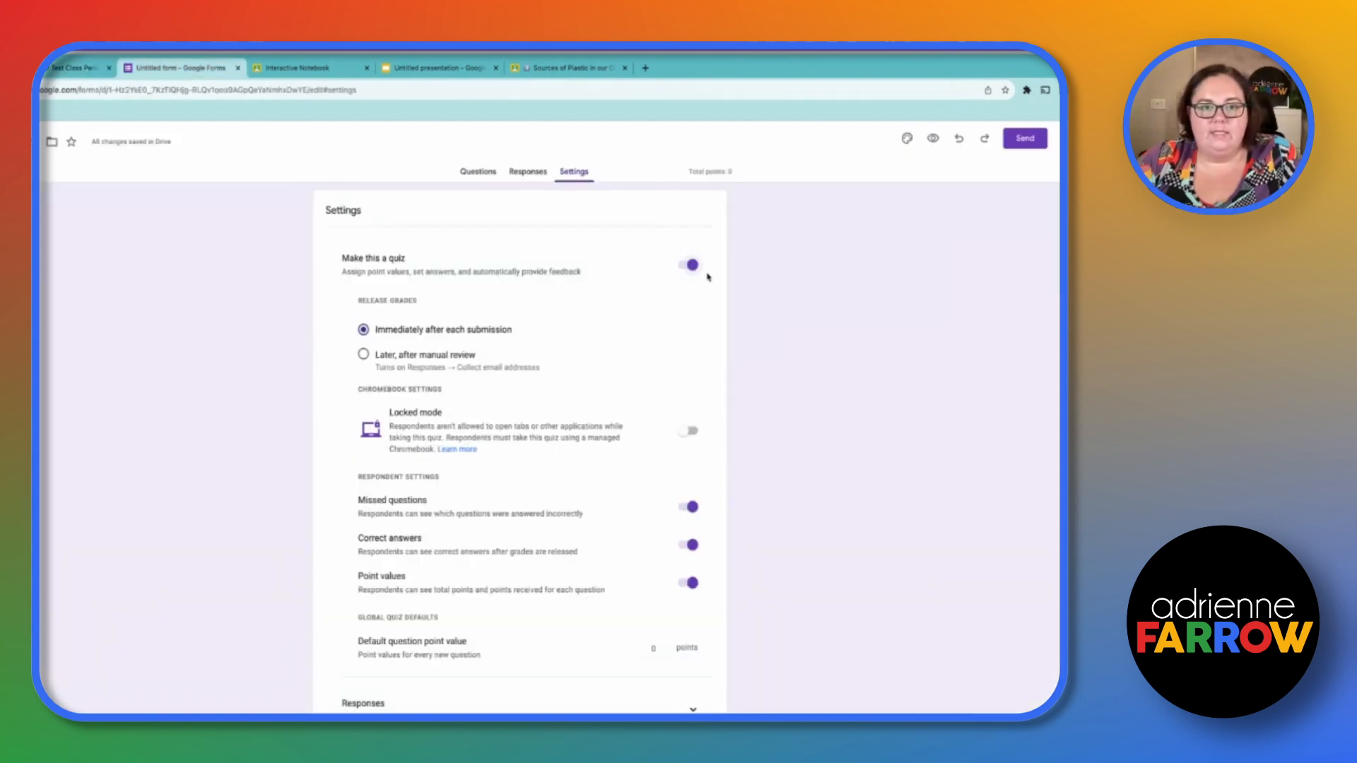
click(77, 68)
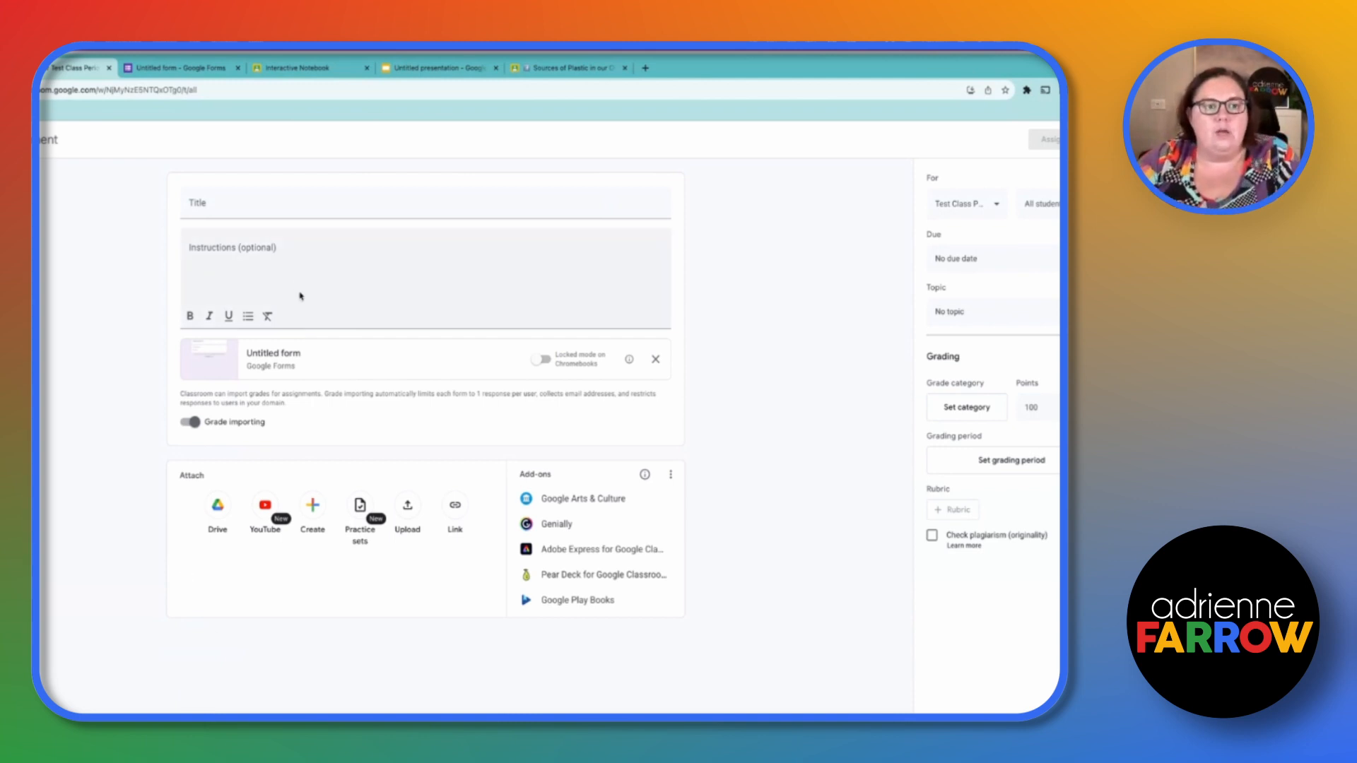
click(295, 209)
text(Self-Correcting Quiz)
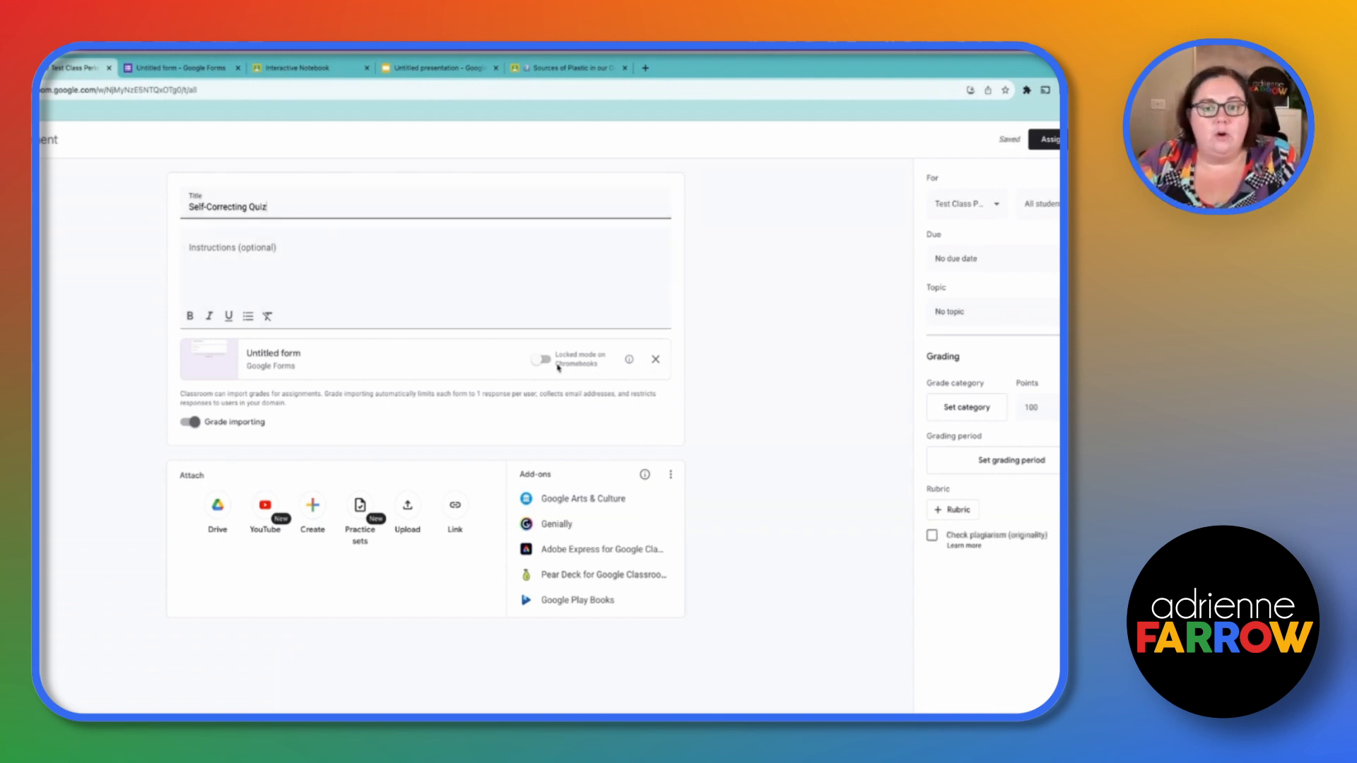
- In the form, write the multiple-choice question What color is the sky? with options Blue, Red, Yellow and Orange
click(181, 68)
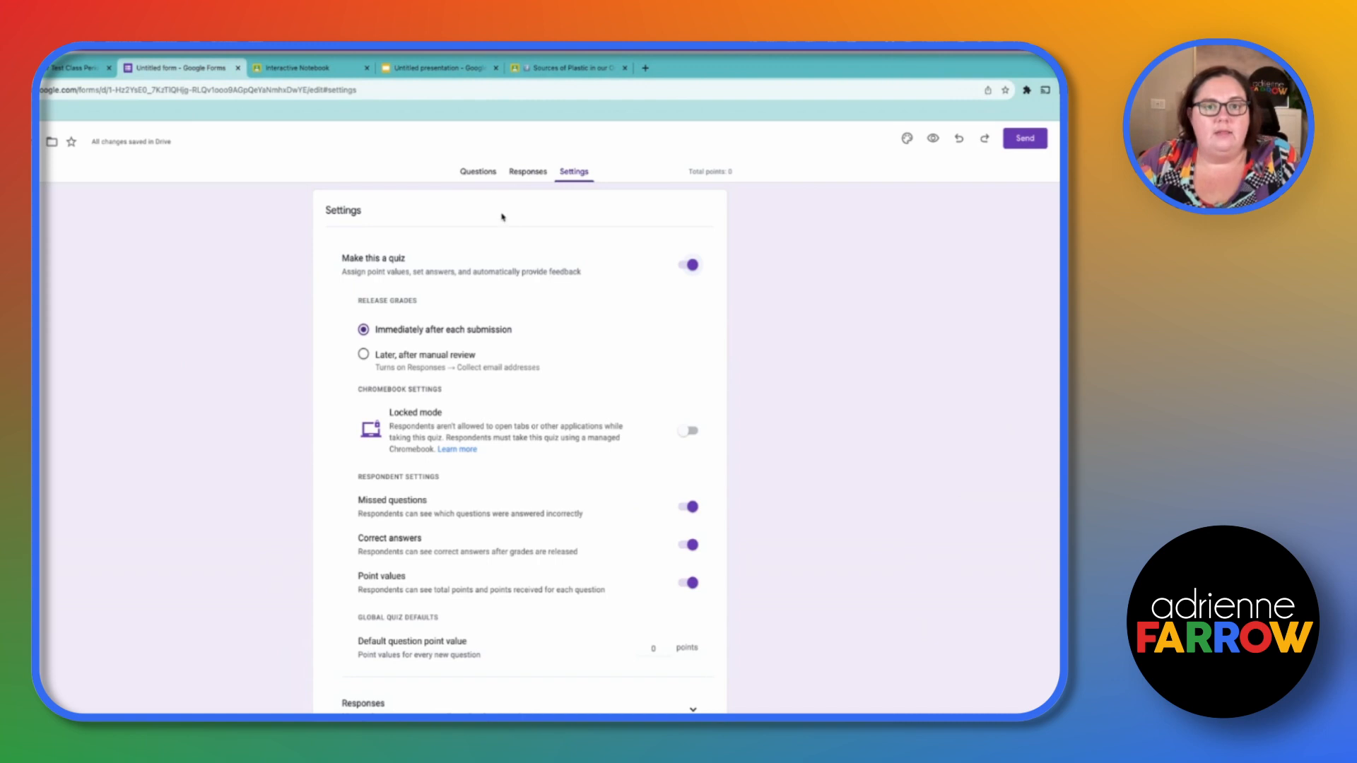
click(478, 171)
click(410, 309)
text(Q)
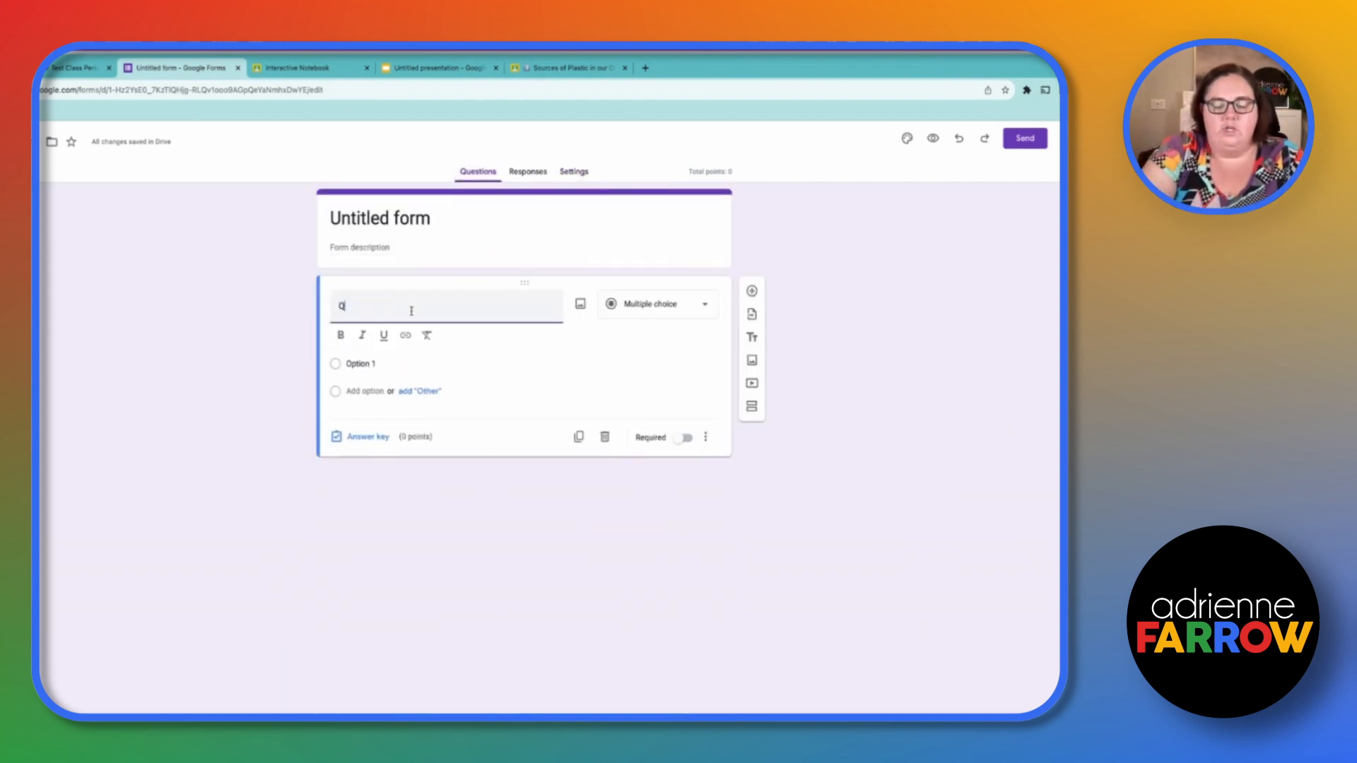
text(h)
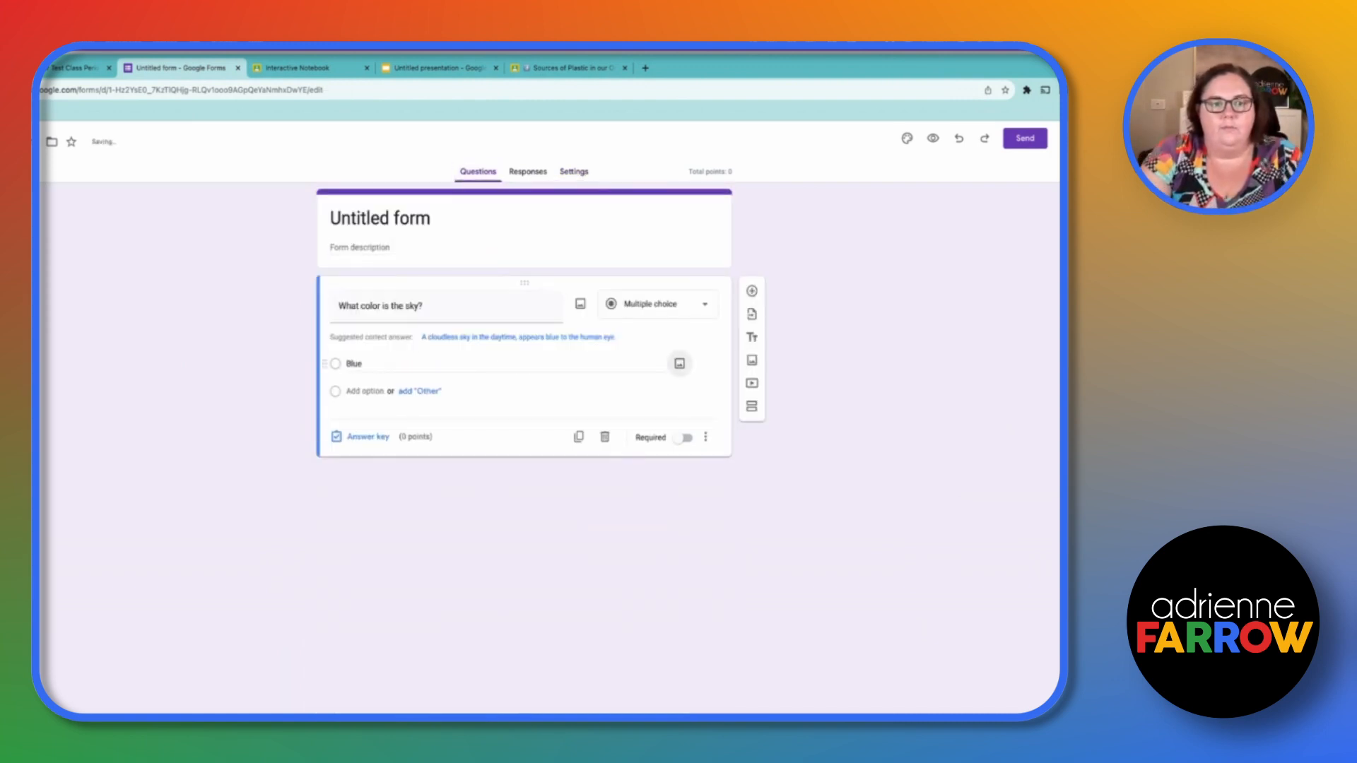
key(Return)
text(Red)
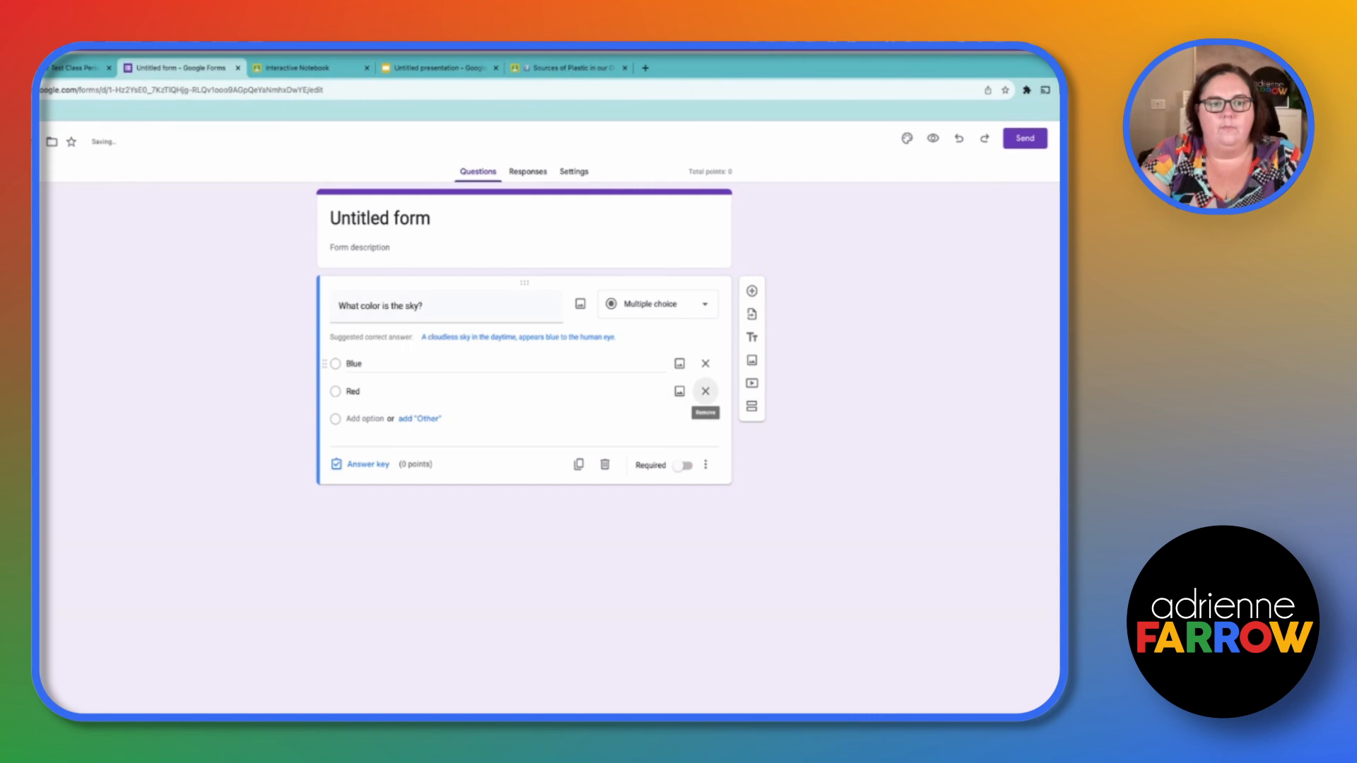
click(365, 418)
text(Yello)
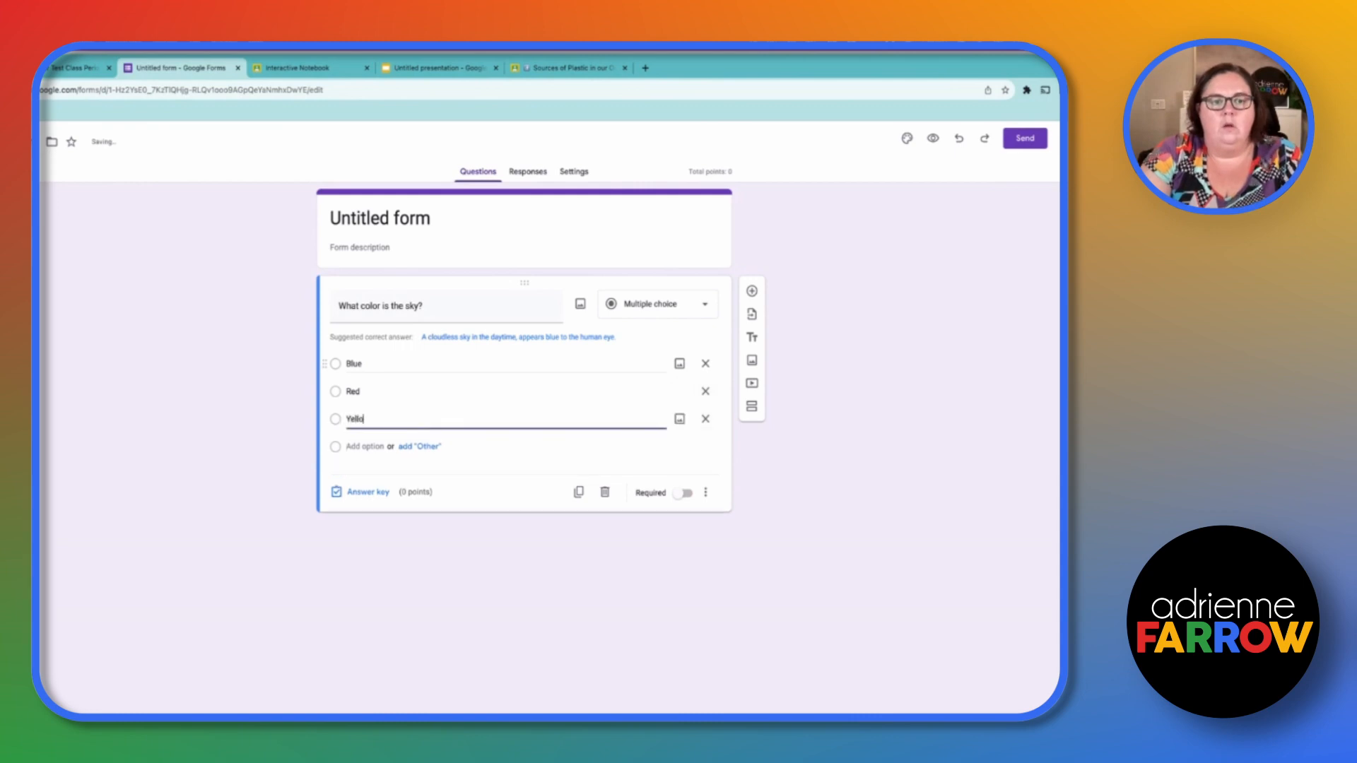
click(365, 446)
text(Orange)
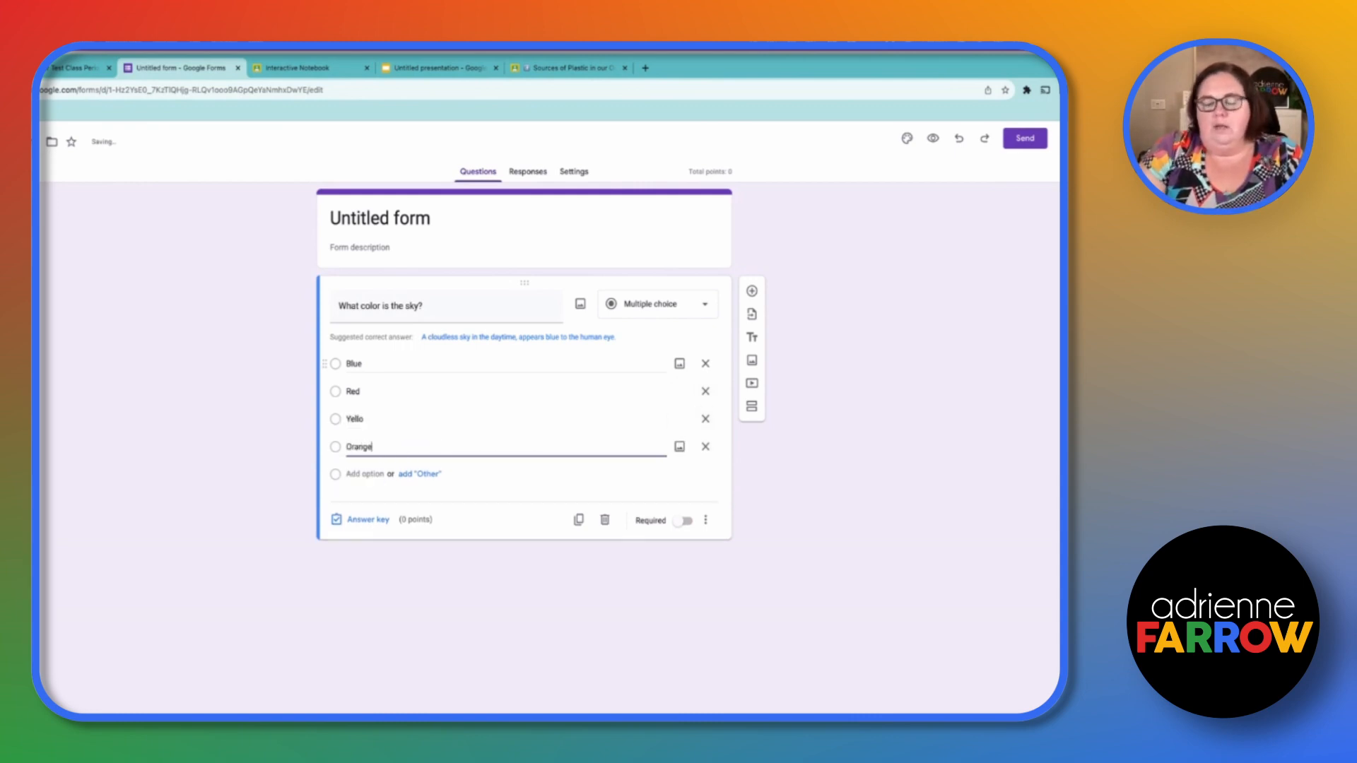
key(Up)
key(Right)
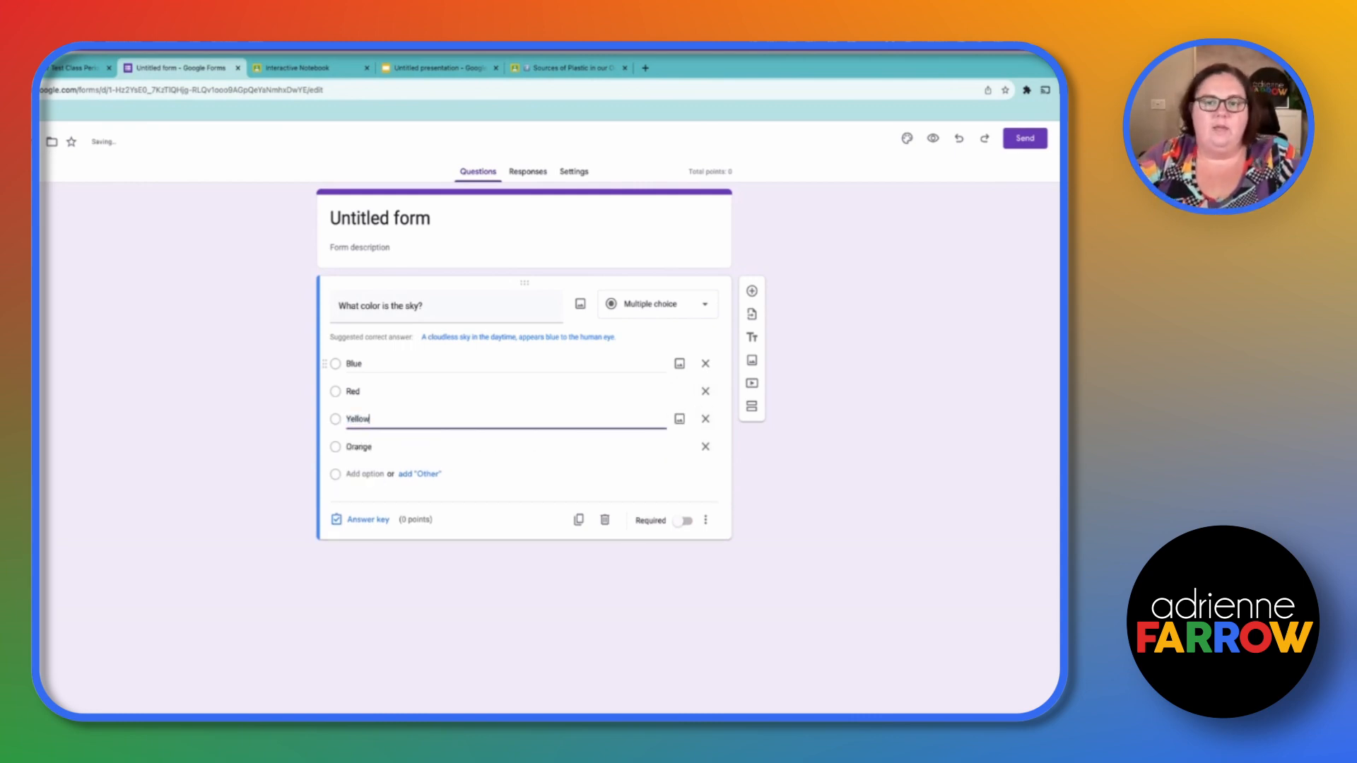
click(859, 447)
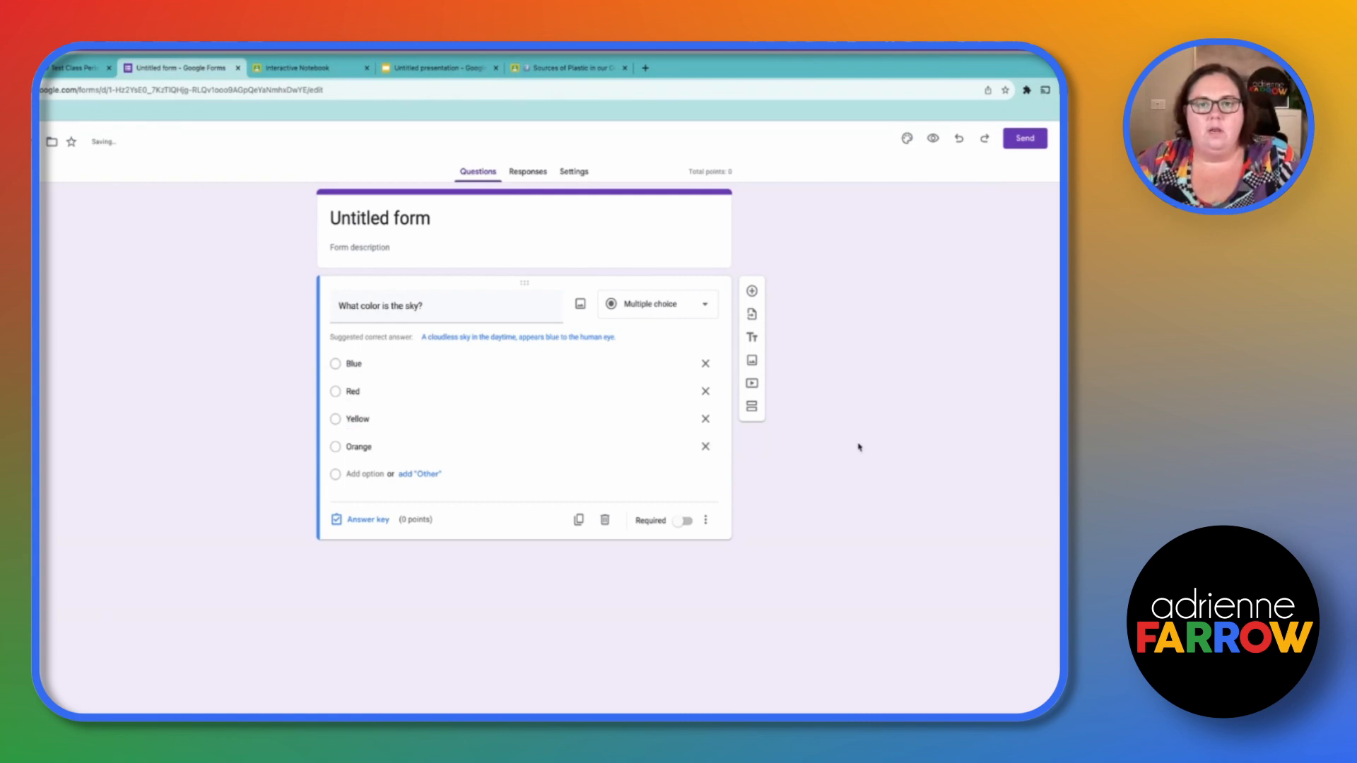
- In the answer key, mark Blue as correct and give the question 1 point
click(369, 523)
click(357, 367)
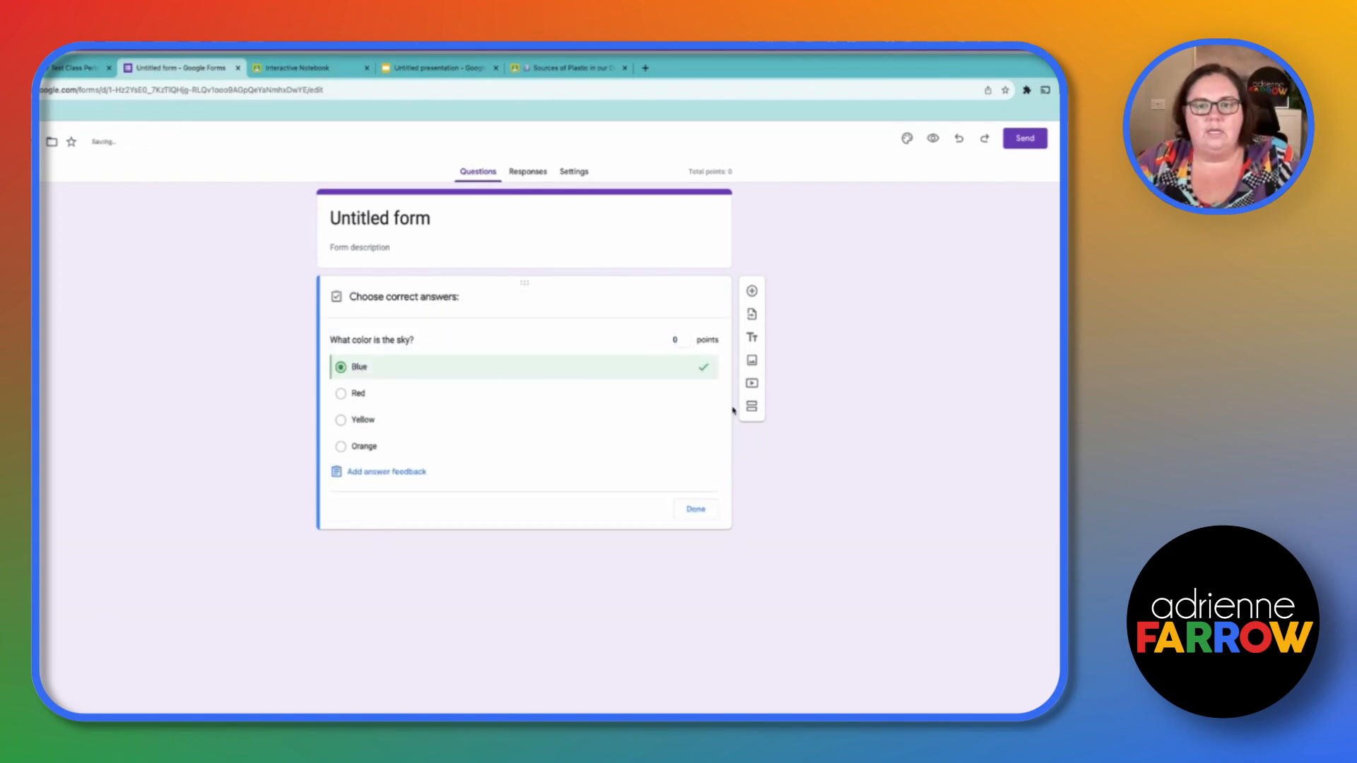
click(686, 341)
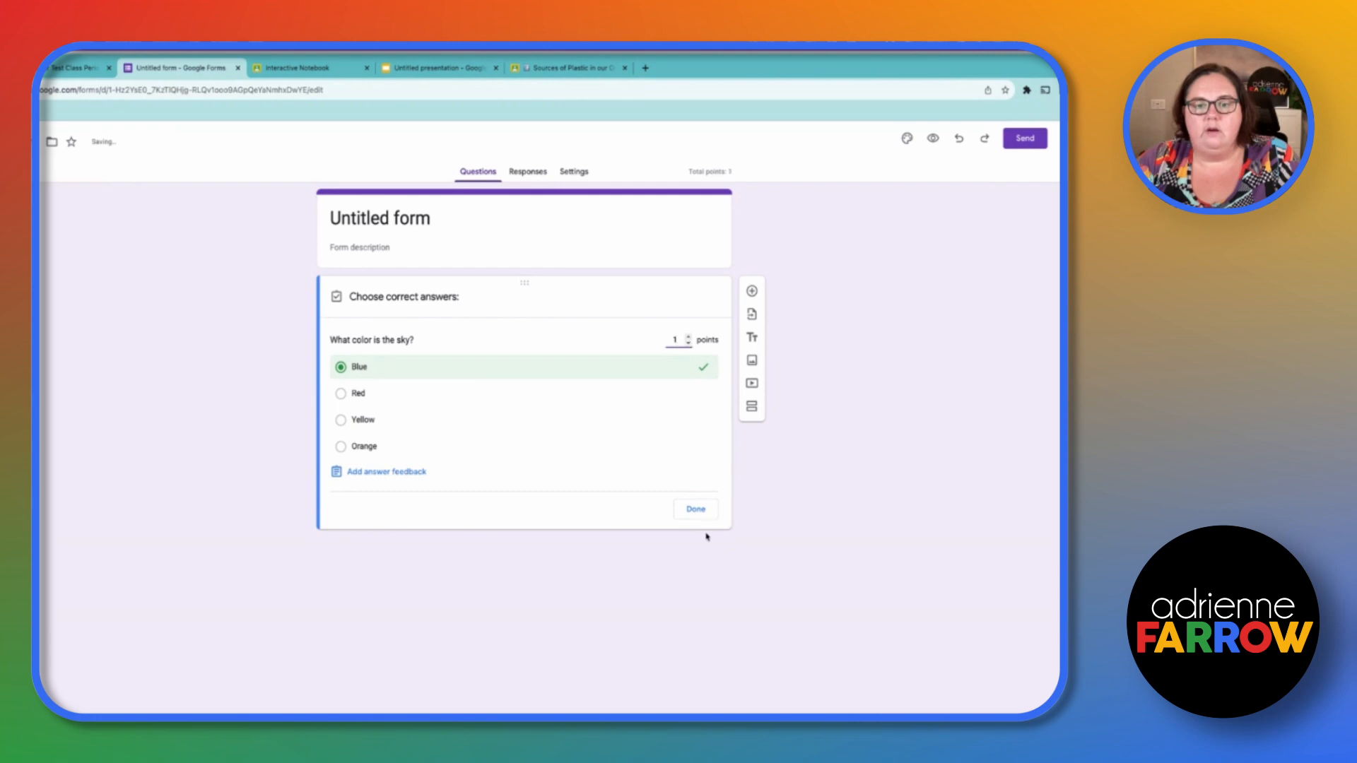
click(696, 509)
- Add a second question, What color is grass?, with options green, blue, purple and black
click(751, 290)
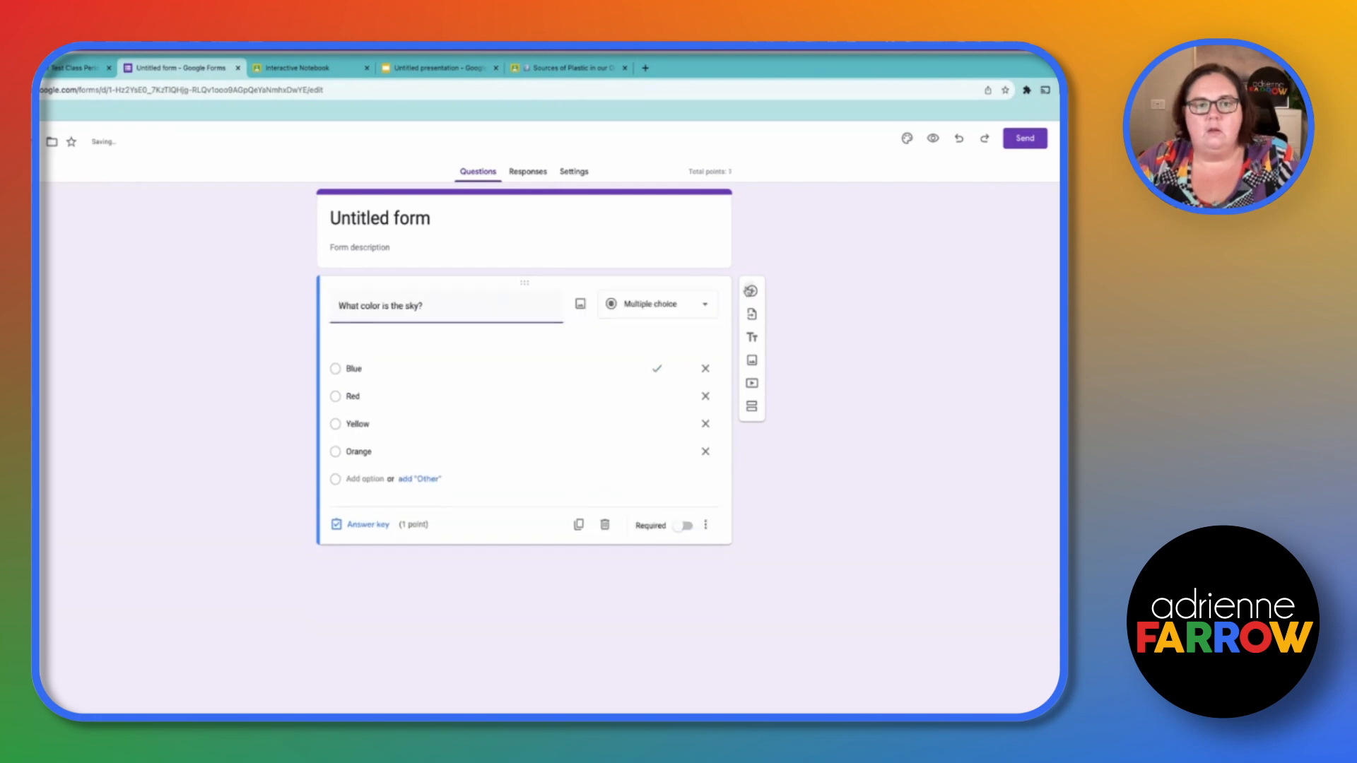
text(What color is grass?)
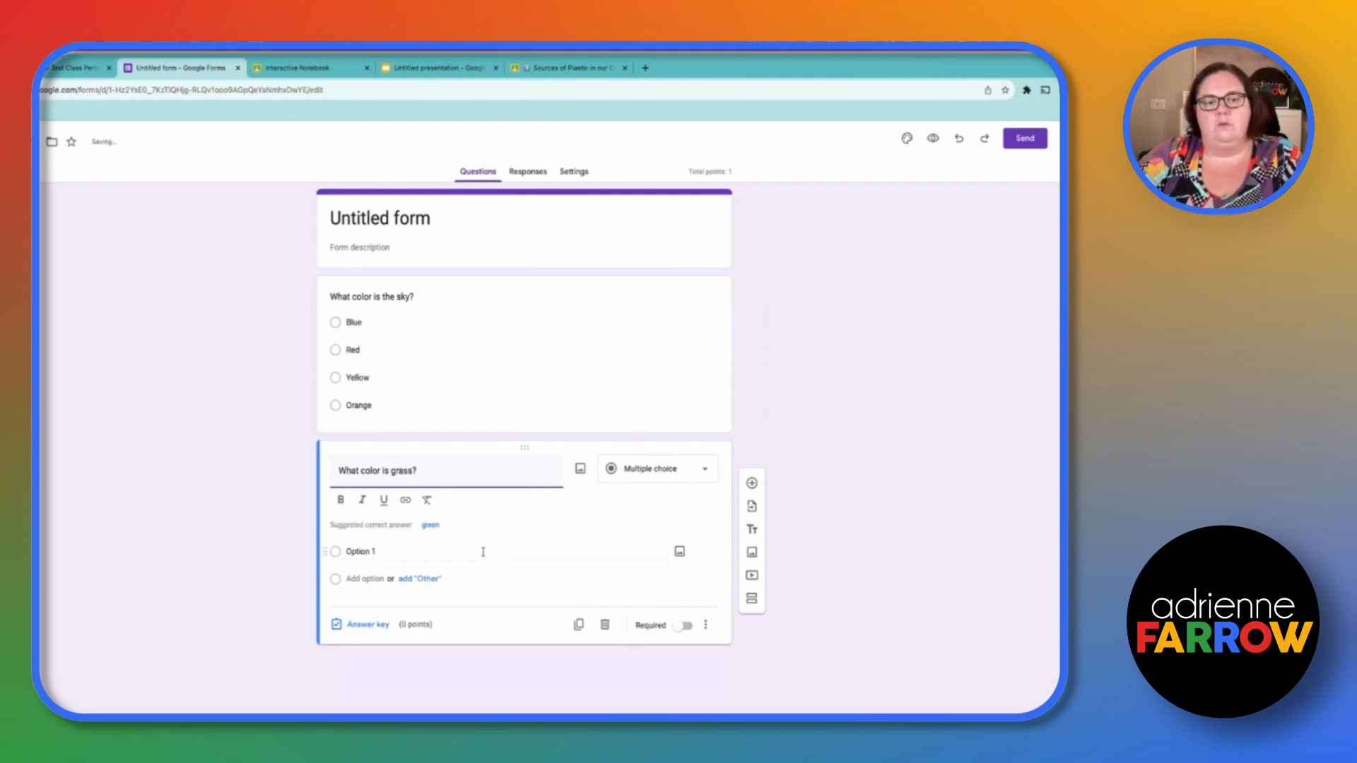
click(429, 503)
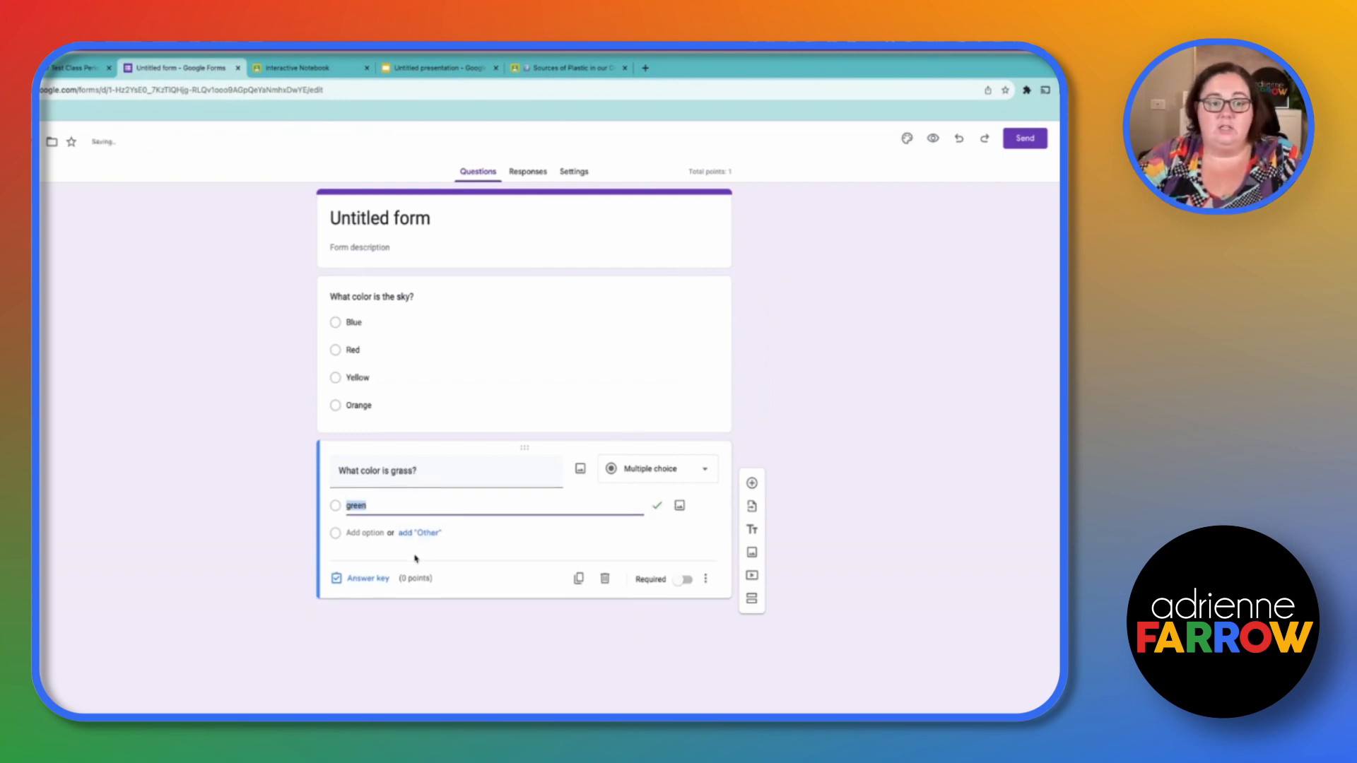
click(350, 532)
text(blue)
click(364, 560)
text(purple)
key(Return)
text(black)
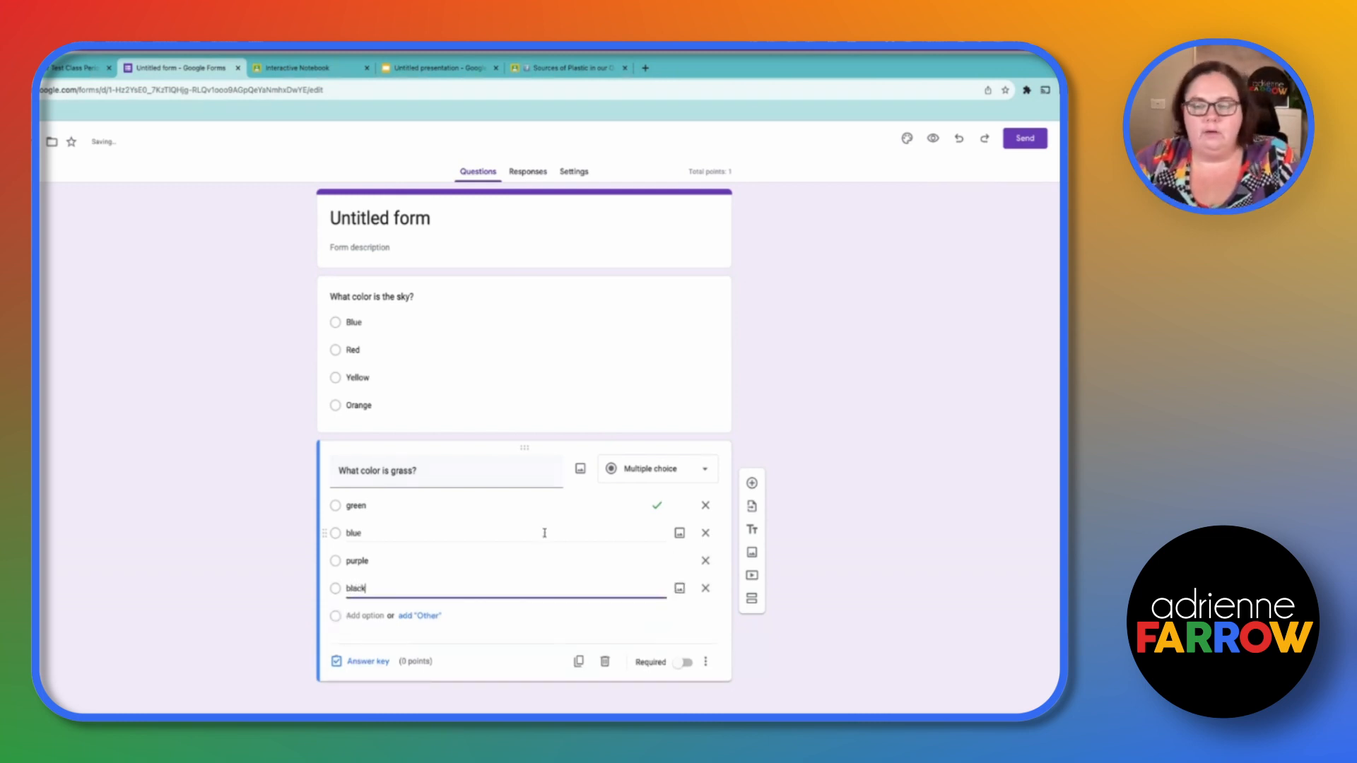
- Make both questions required
click(685, 662)
click(706, 419)
click(685, 498)
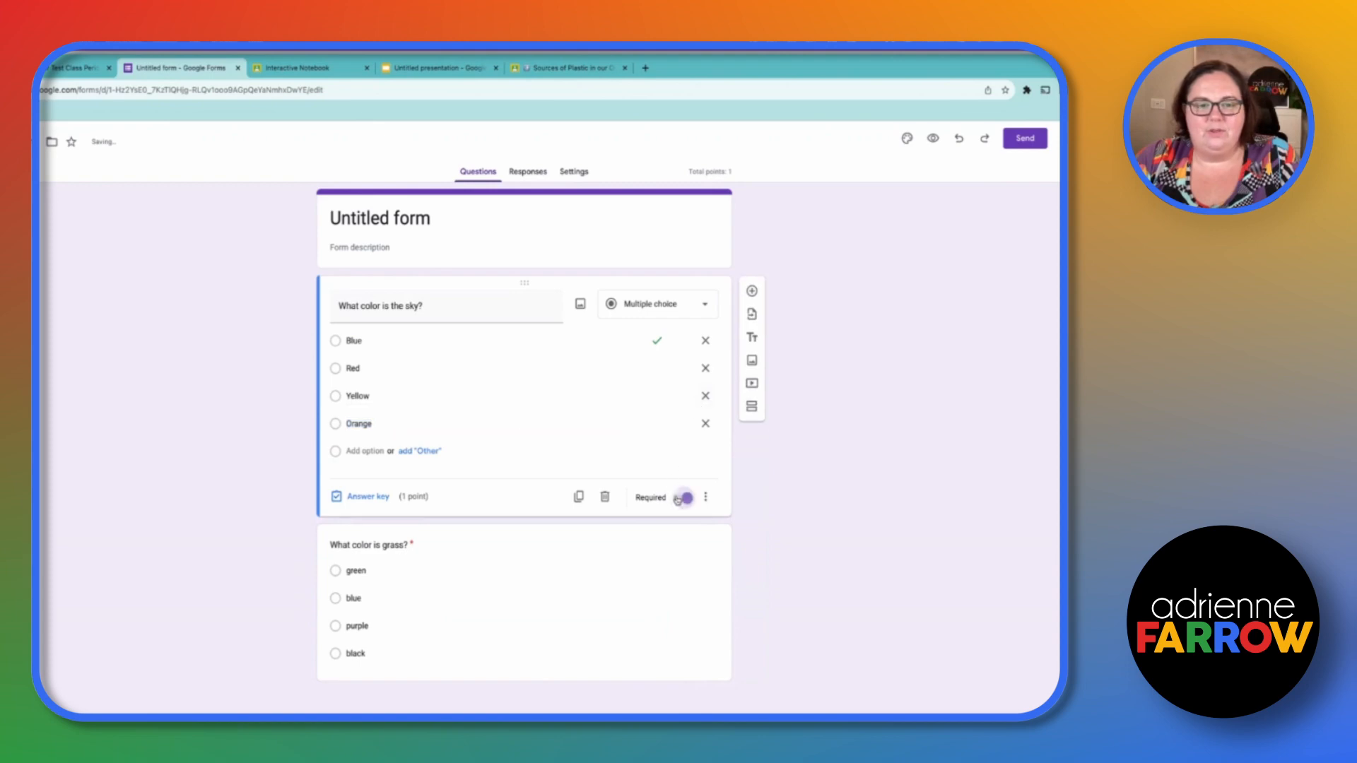
- In the grass question's answer key, mark green as correct worth 1 point
click(616, 613)
click(335, 662)
click(689, 502)
click(906, 467)
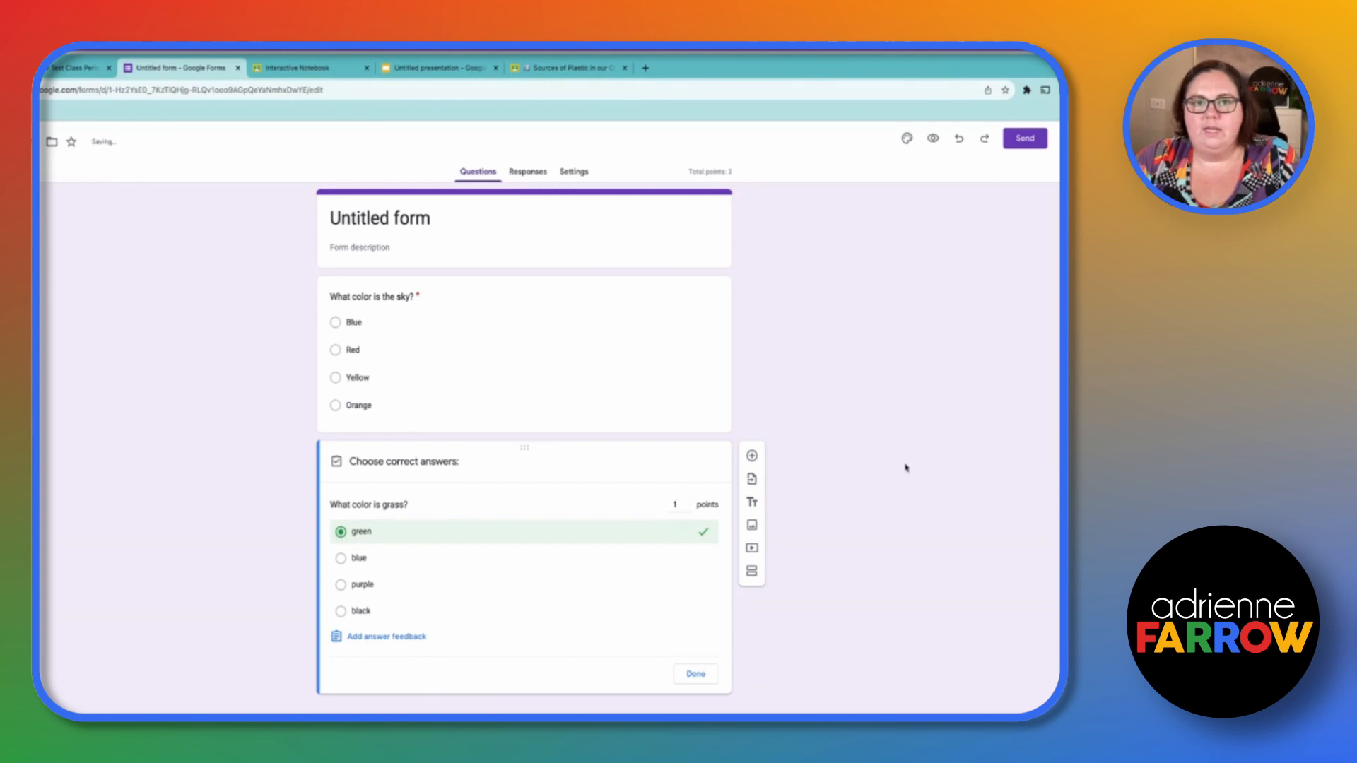
- In the quiz settings, set the default question point value to 1 point
click(569, 172)
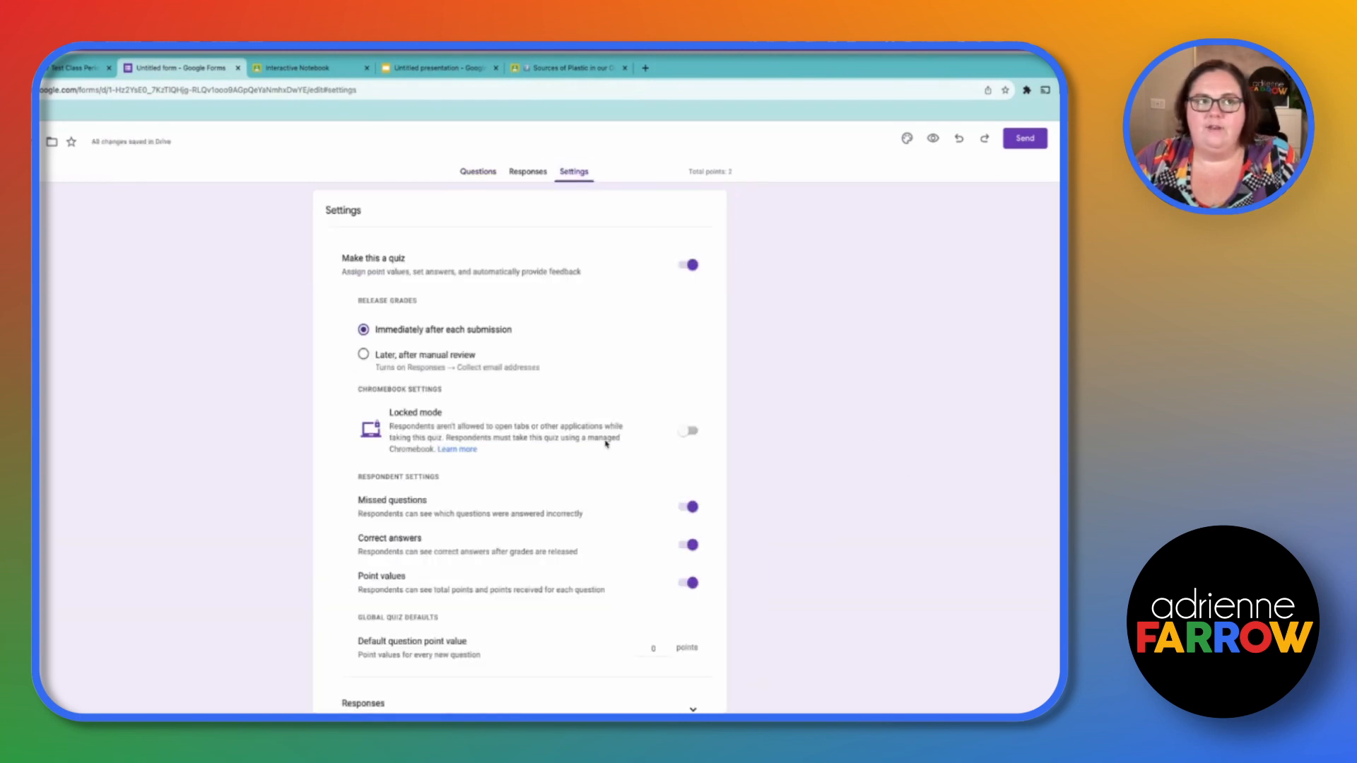
scroll(606, 444, down, 2)
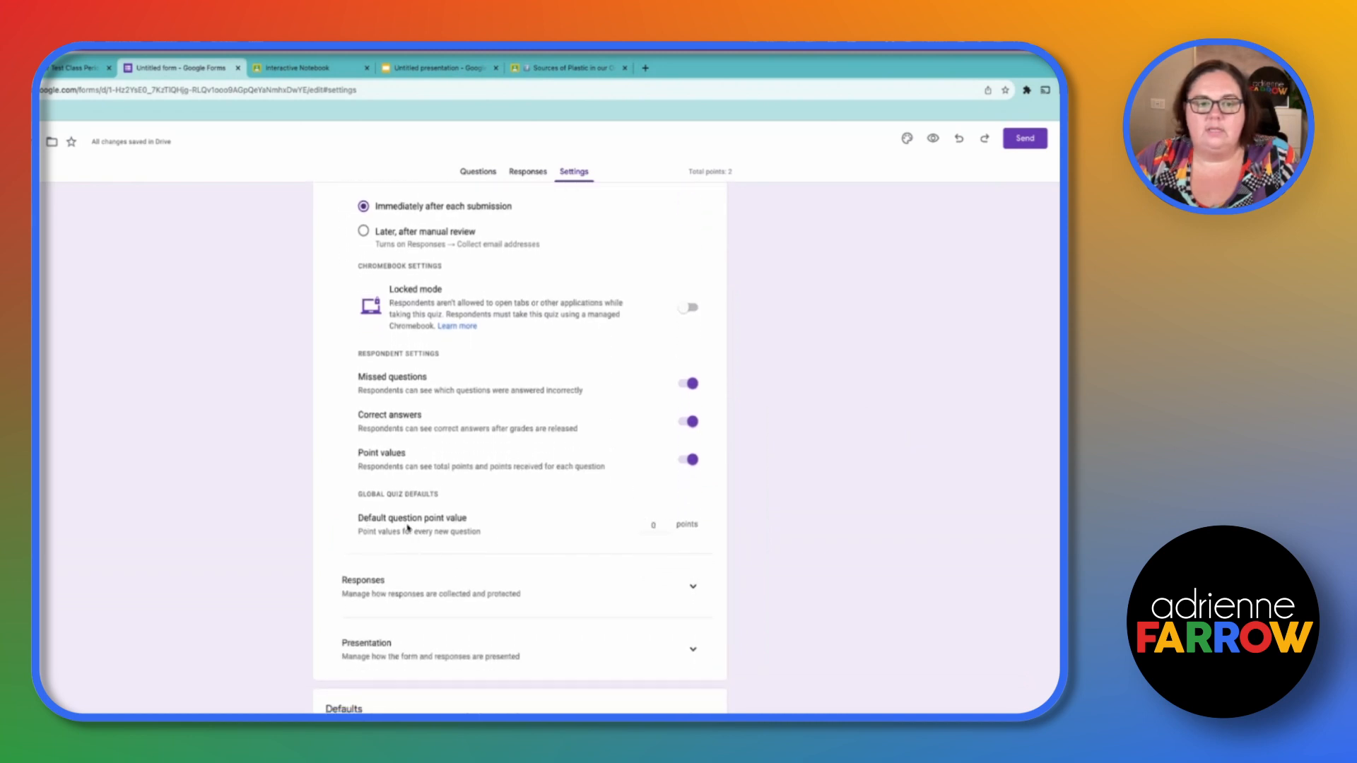
click(667, 521)
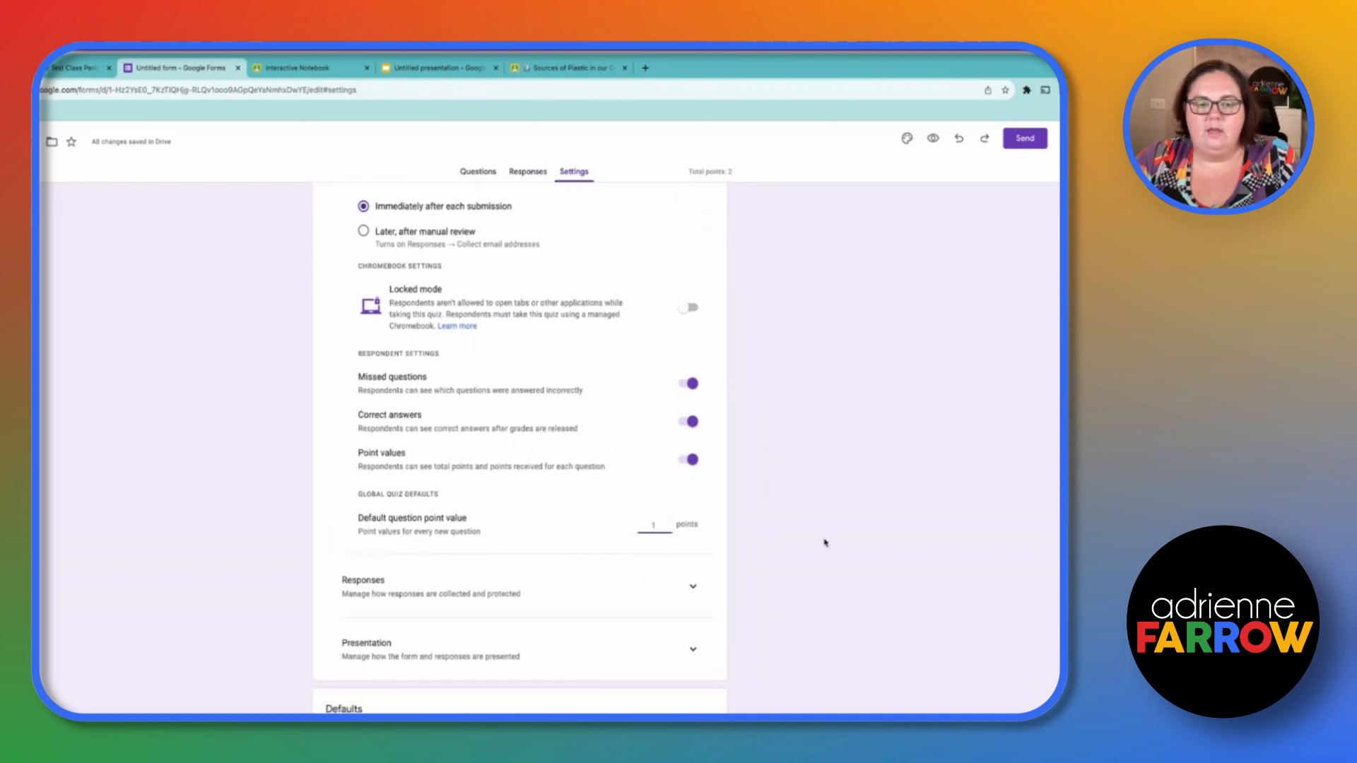
scroll(636, 353, up, 2)
click(479, 172)
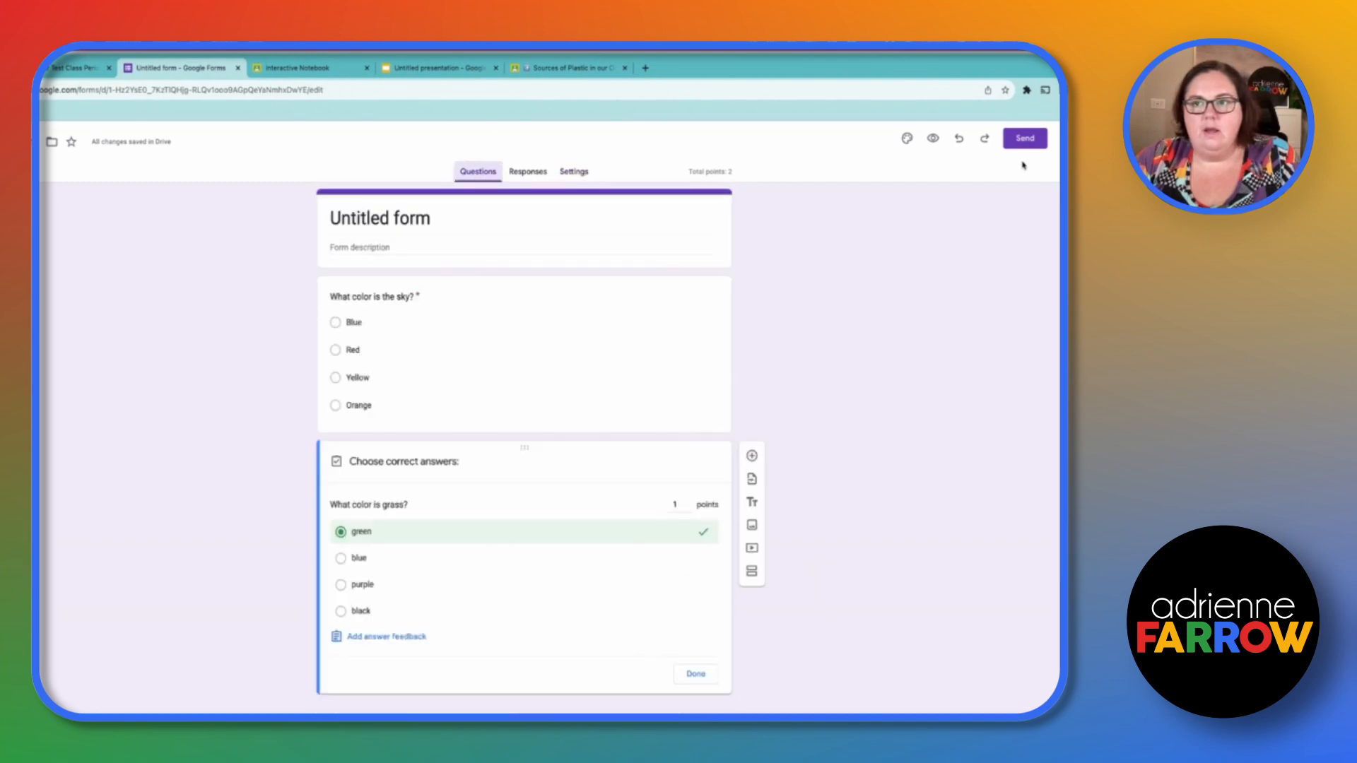
- Remove the form attachment from the assignment and browse Drive for it without adding it
click(103, 62)
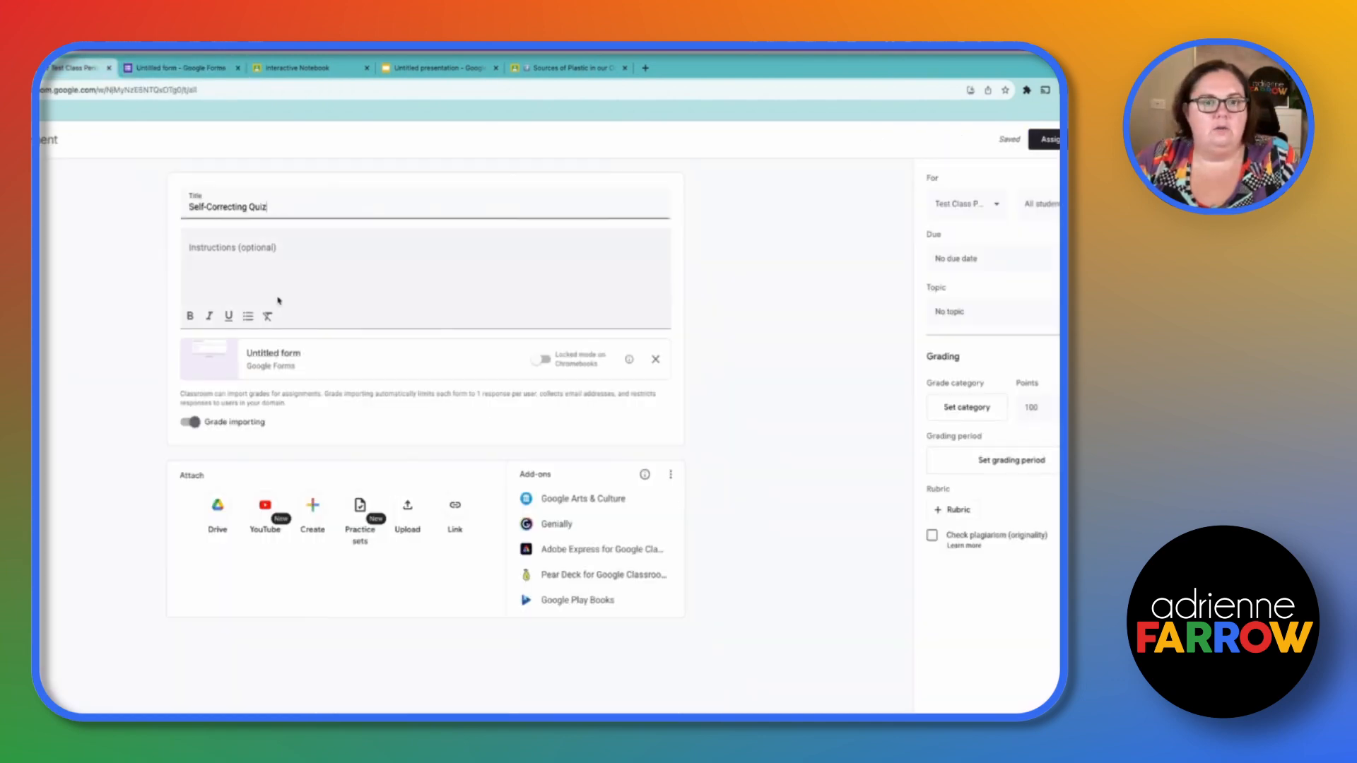
click(656, 360)
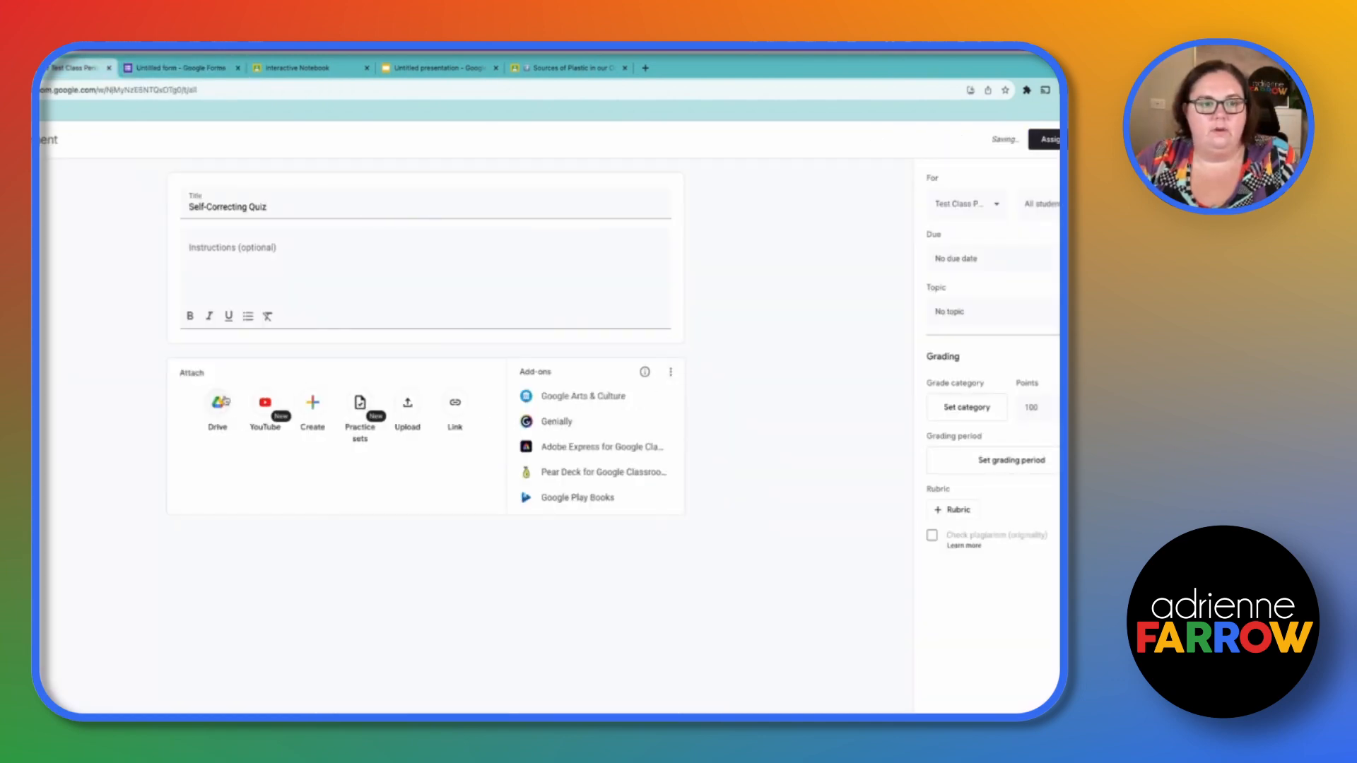
click(222, 400)
click(390, 422)
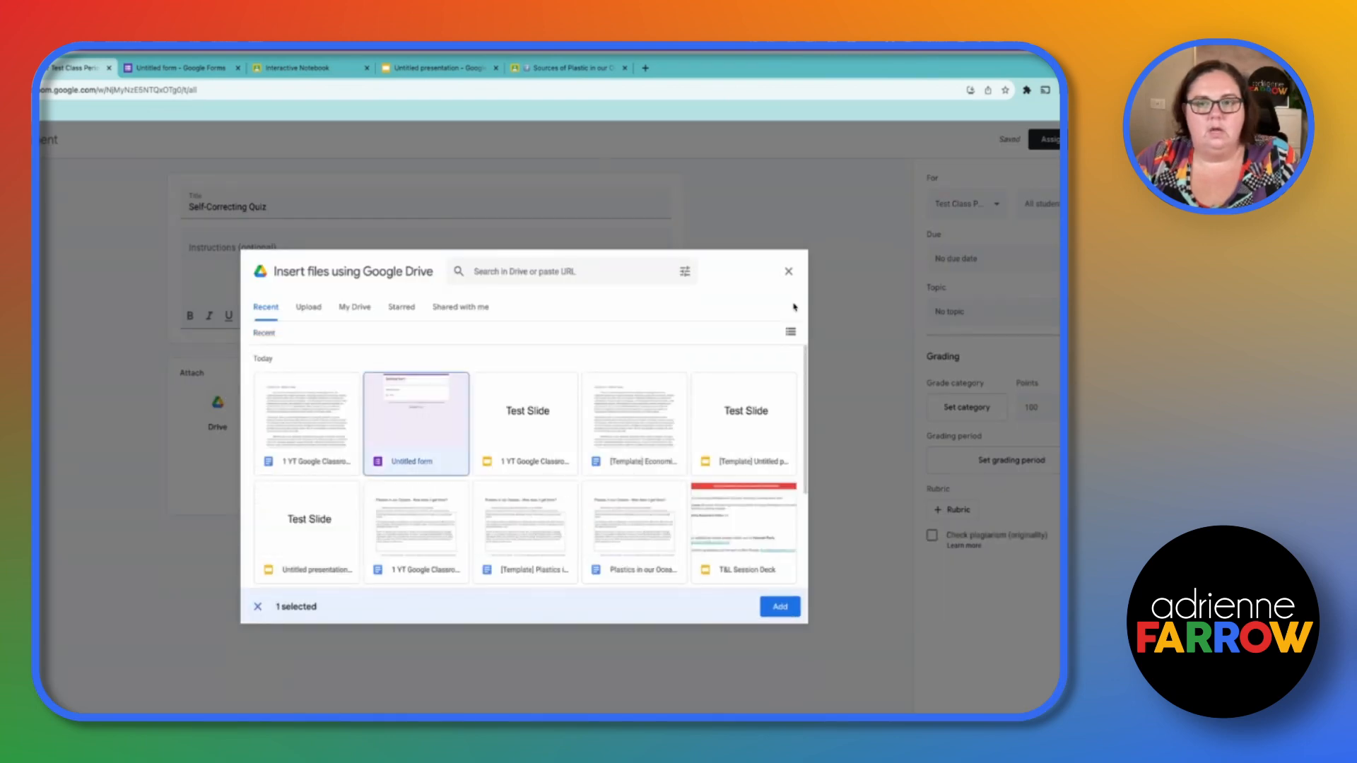
click(789, 273)
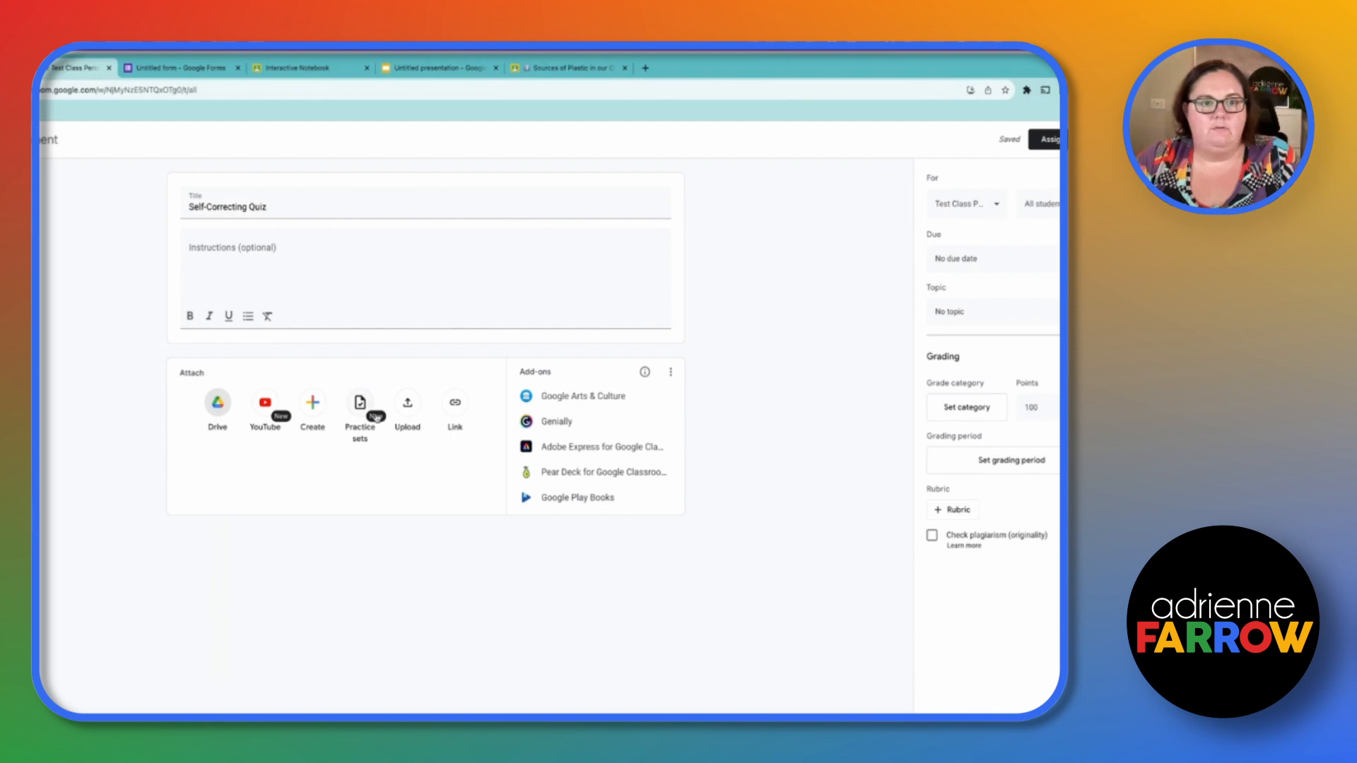
- Reopen the Self-Correcting Quiz draft and attach the Untitled form from Drive again
key(super+r)
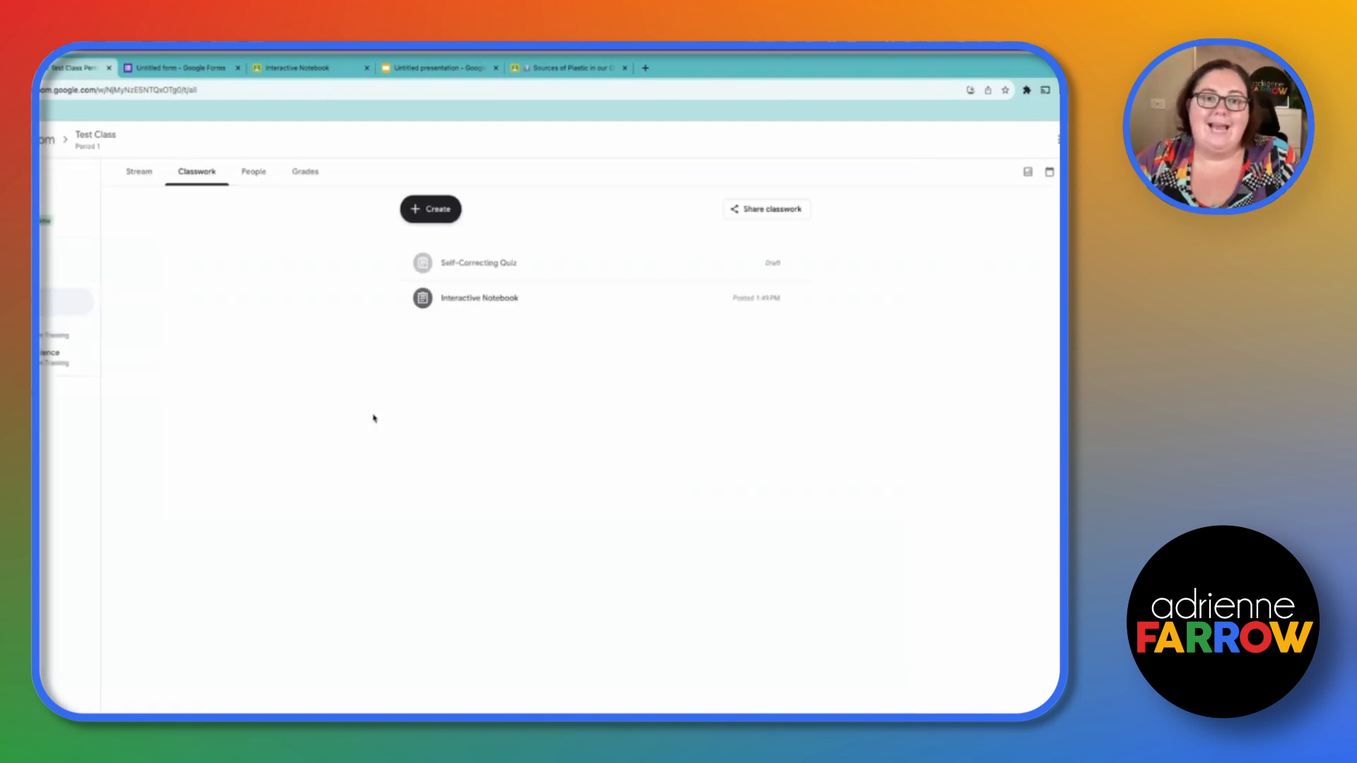
click(469, 257)
click(454, 347)
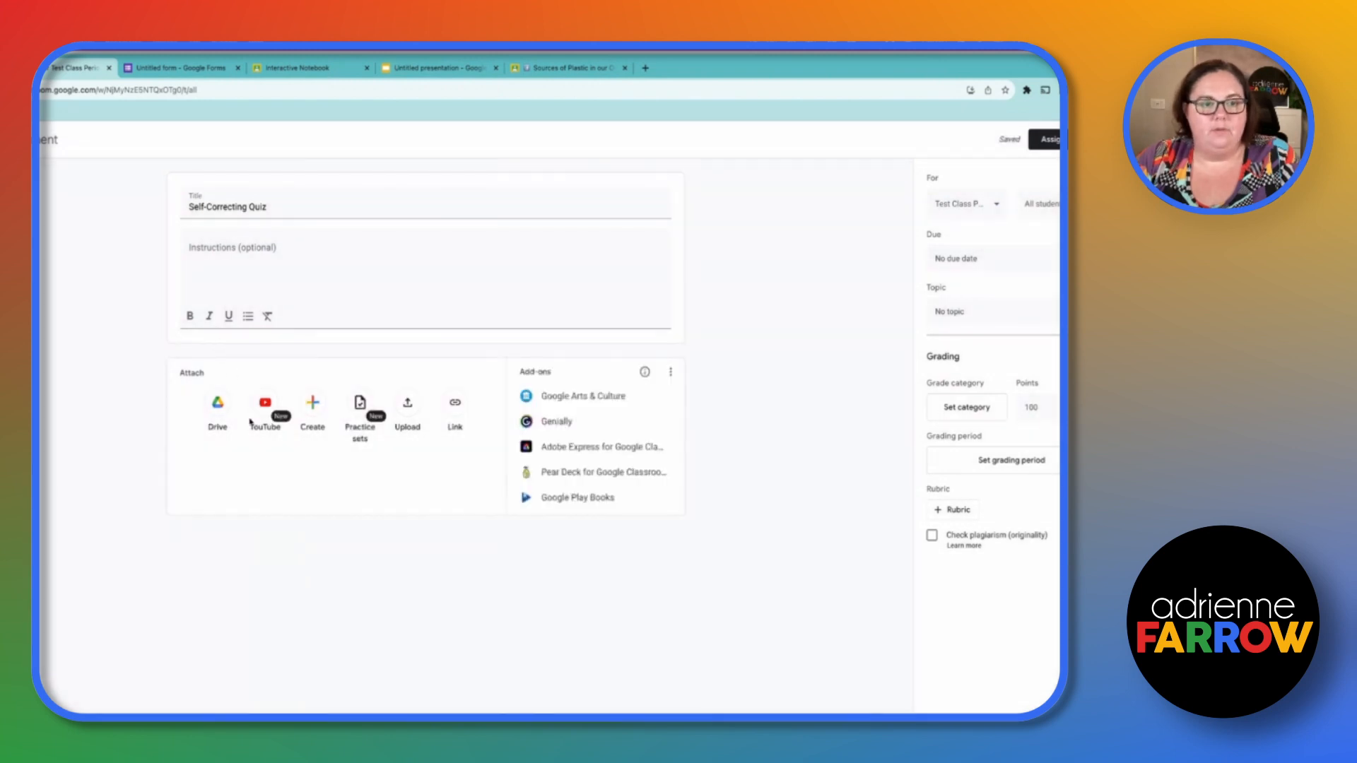
click(217, 408)
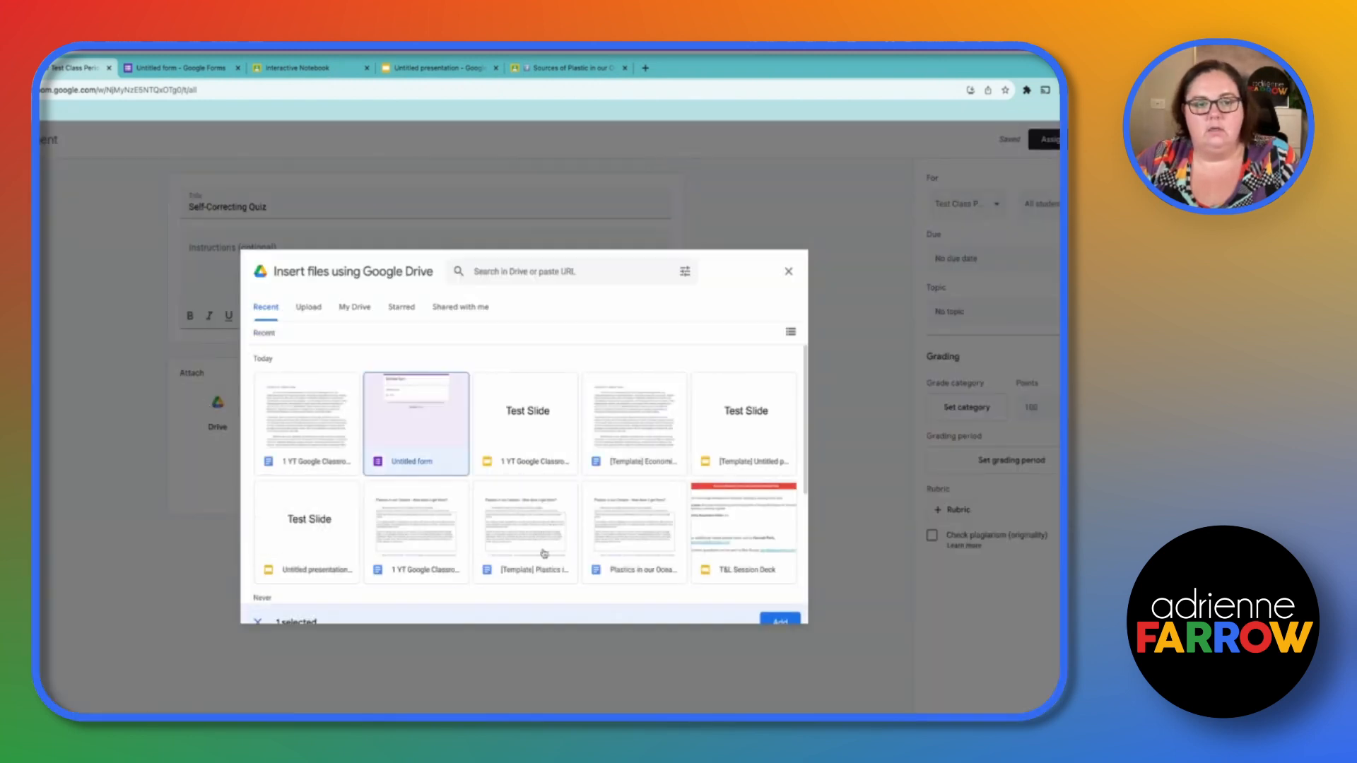
click(781, 613)
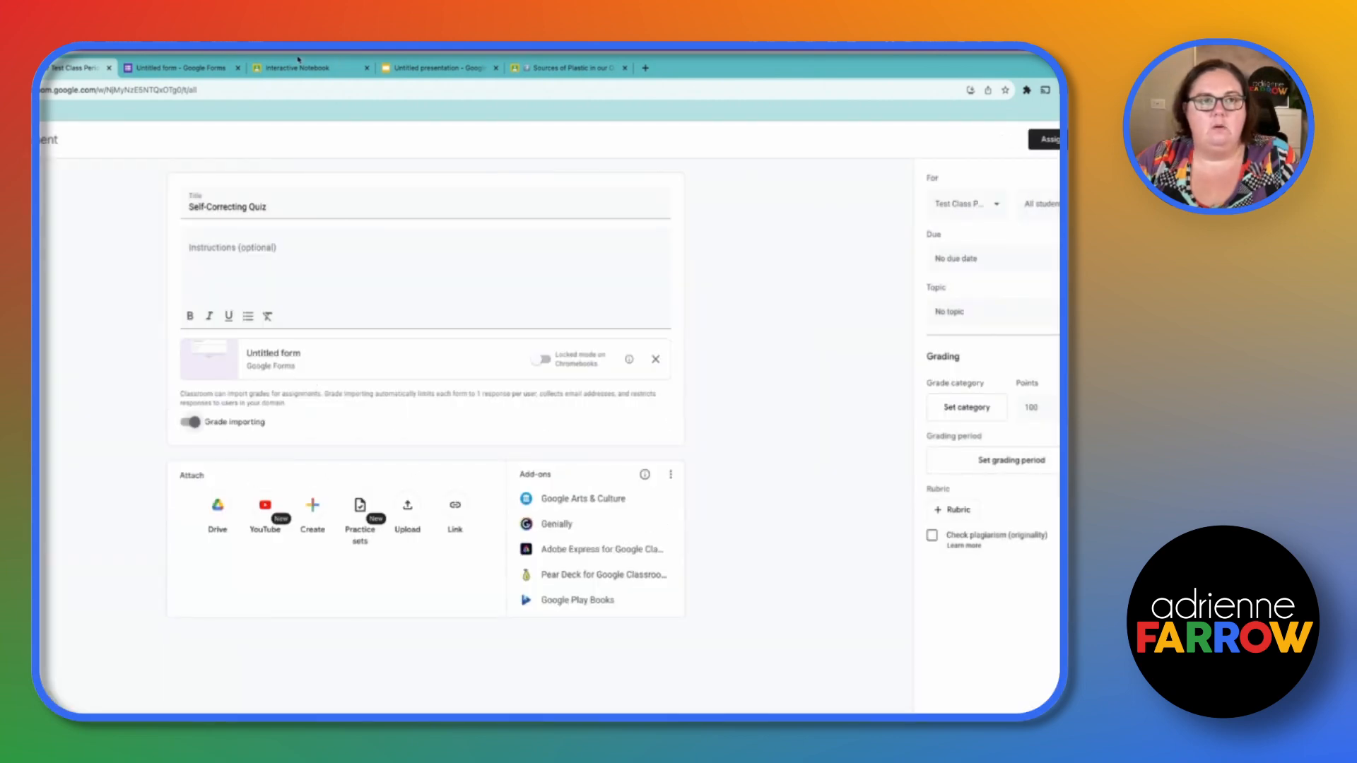
- Rename the form Test Quiz
click(238, 69)
click(205, 358)
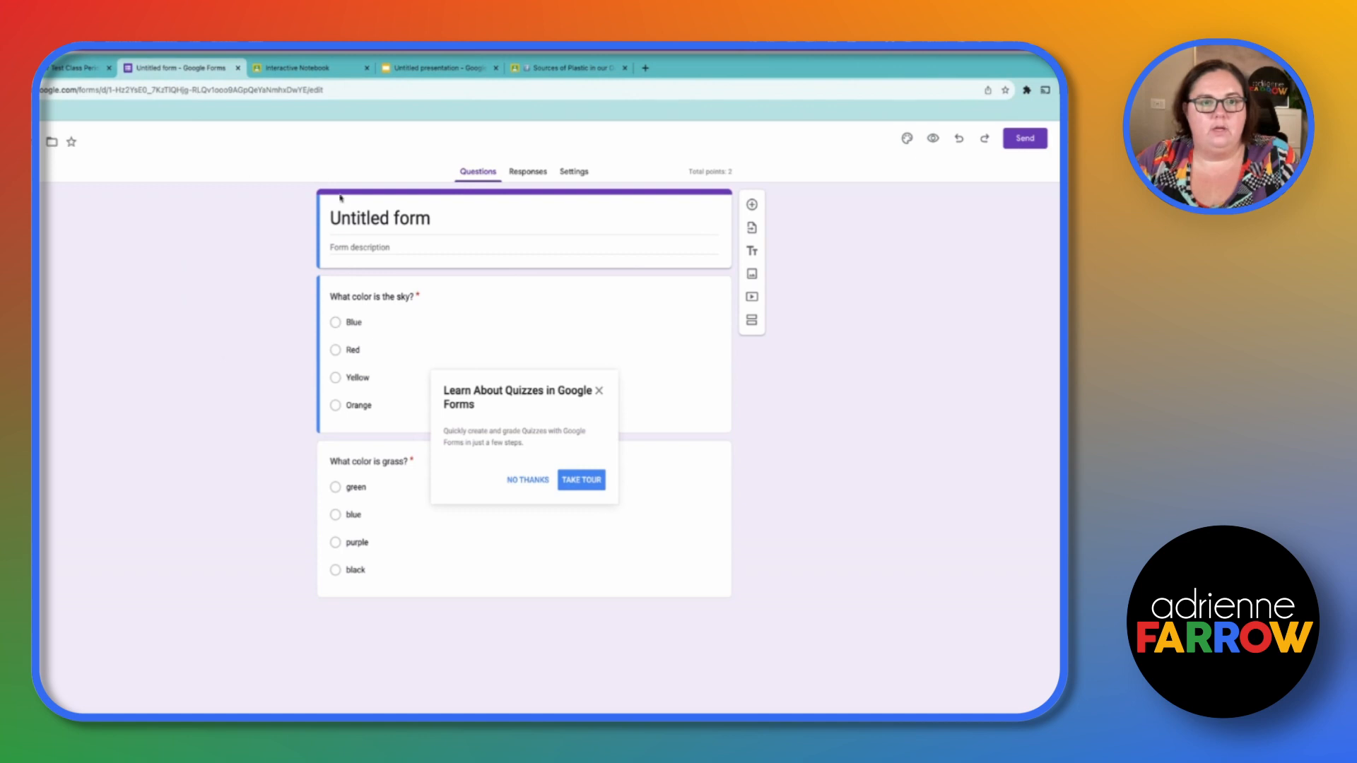
drag(330, 218, 430, 217)
text(Test )
text(Quic)
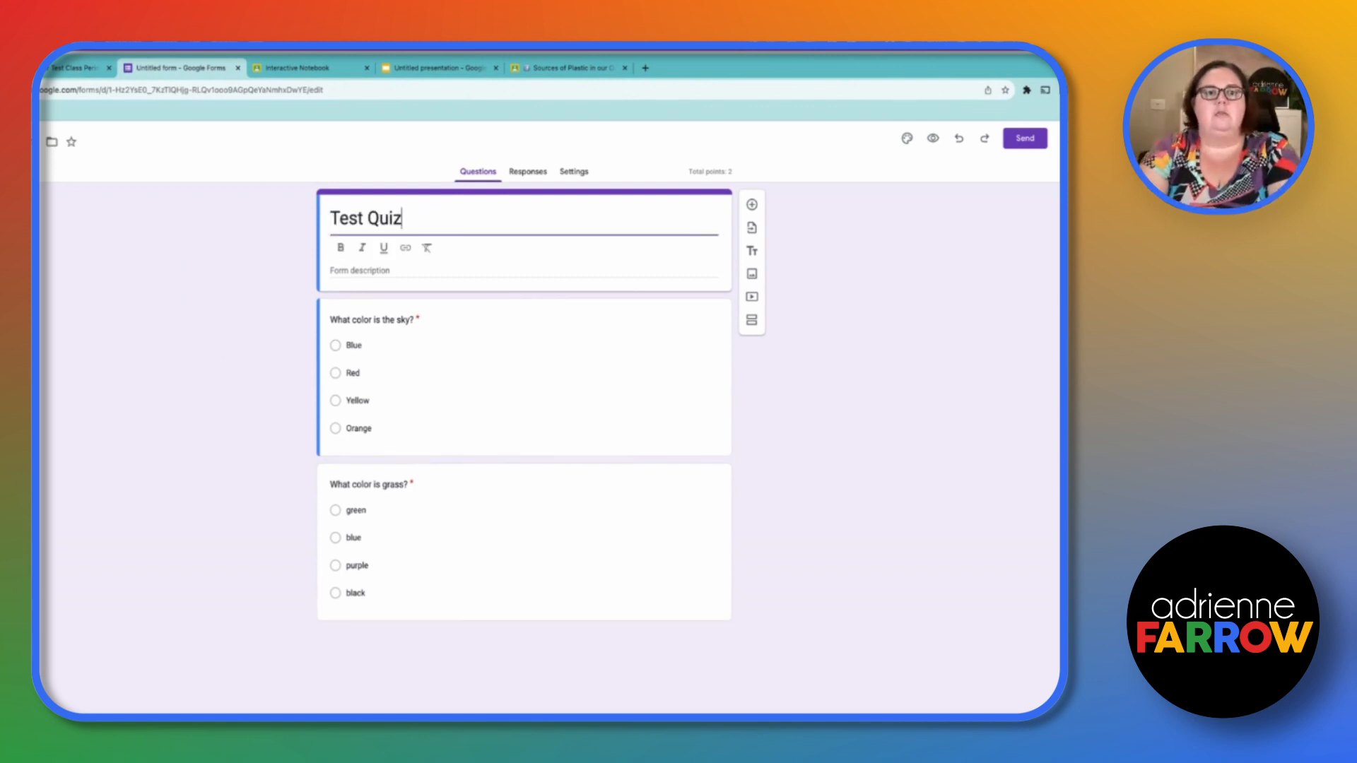
click(27, 142)
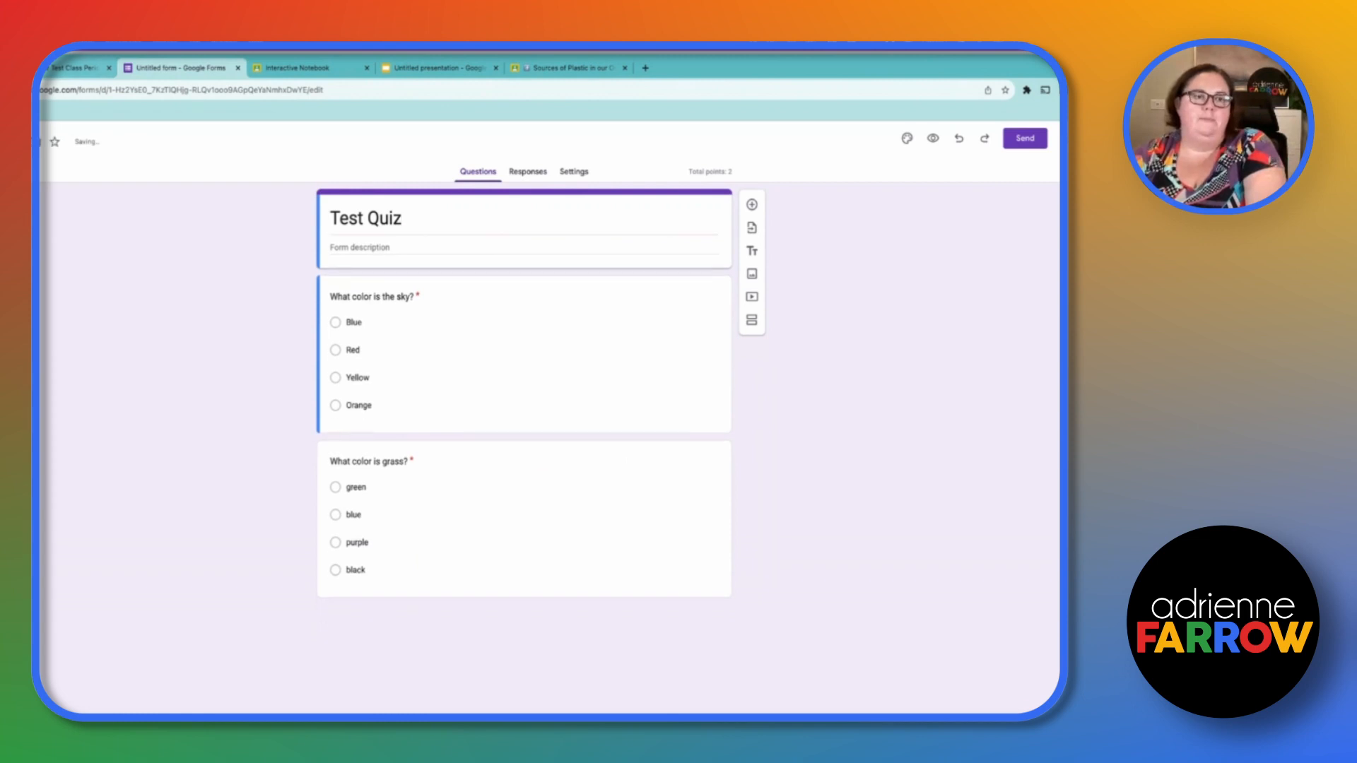
- Open the attached form from the assignment
click(74, 68)
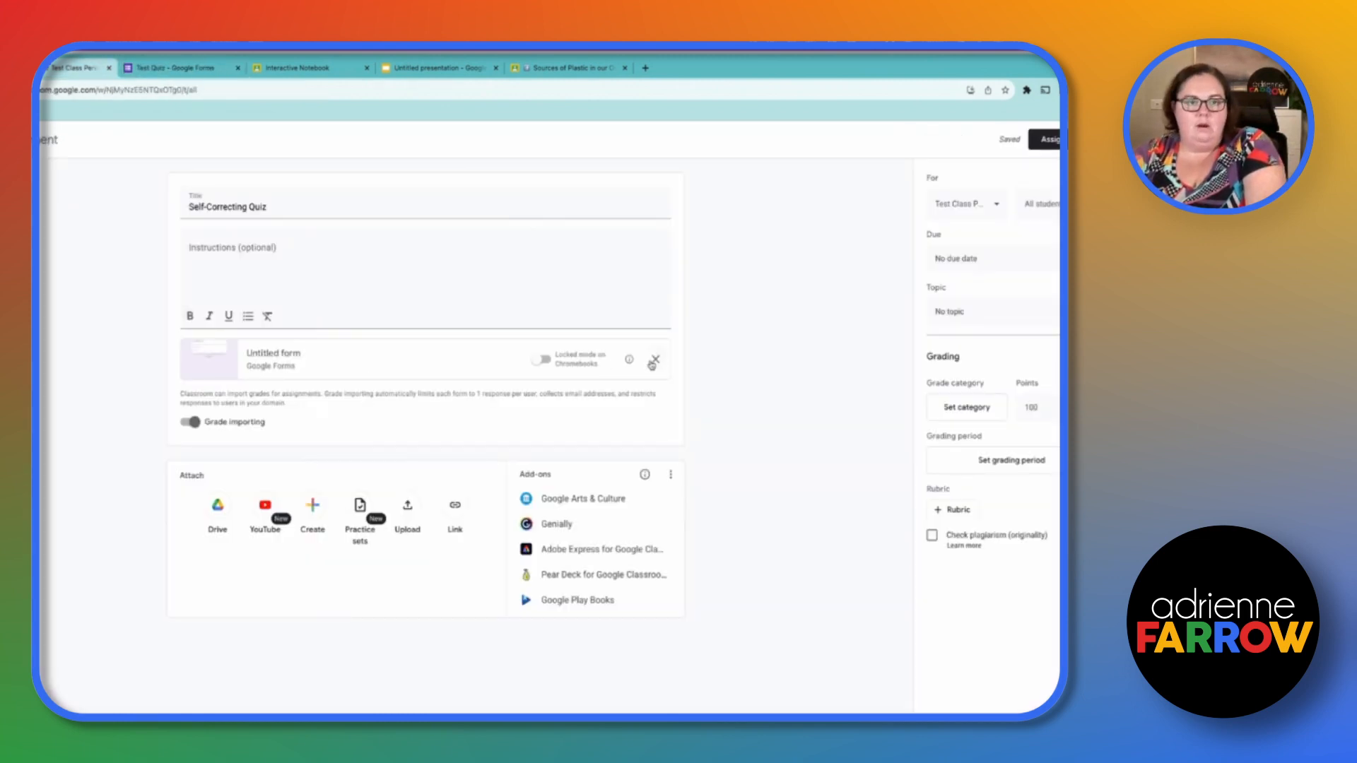
click(442, 361)
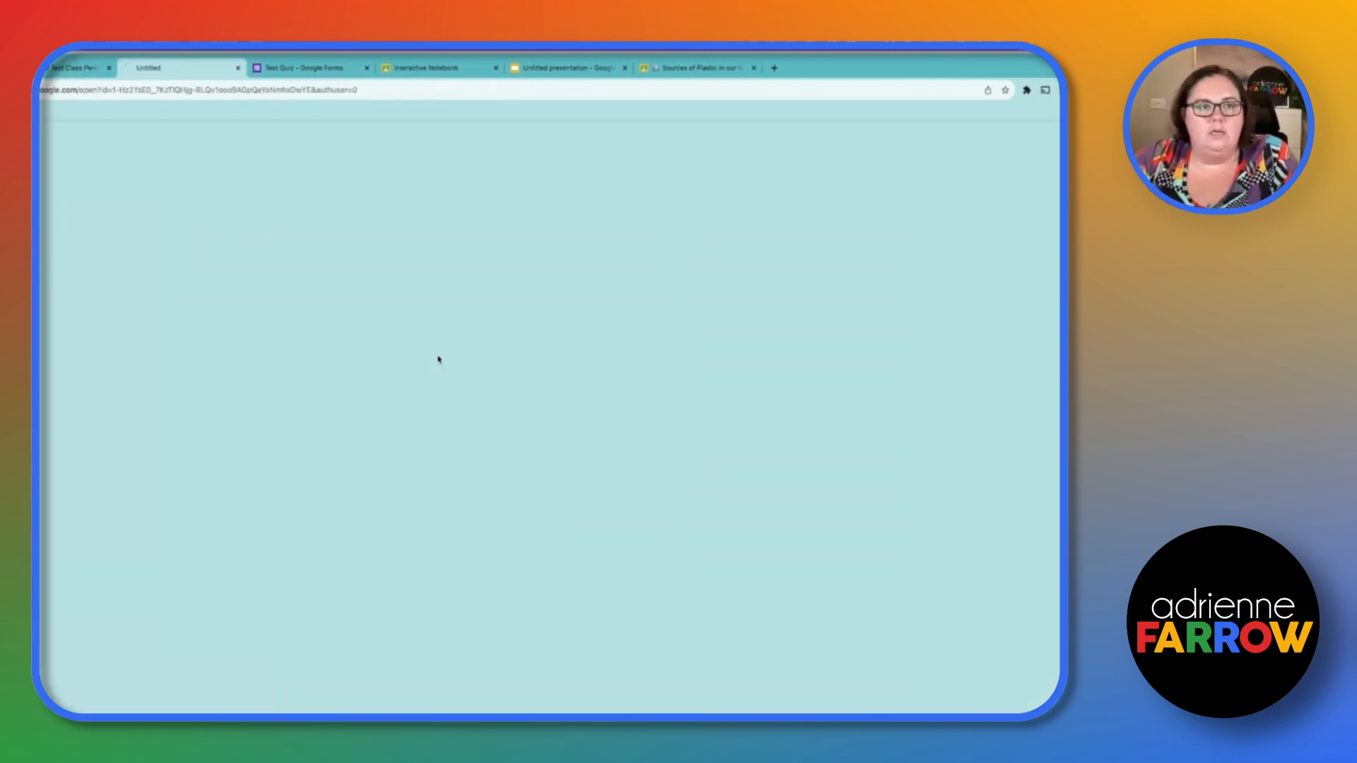
- Set the Self-Correcting Quiz assignment's points to 2 and assign it to the class
click(366, 68)
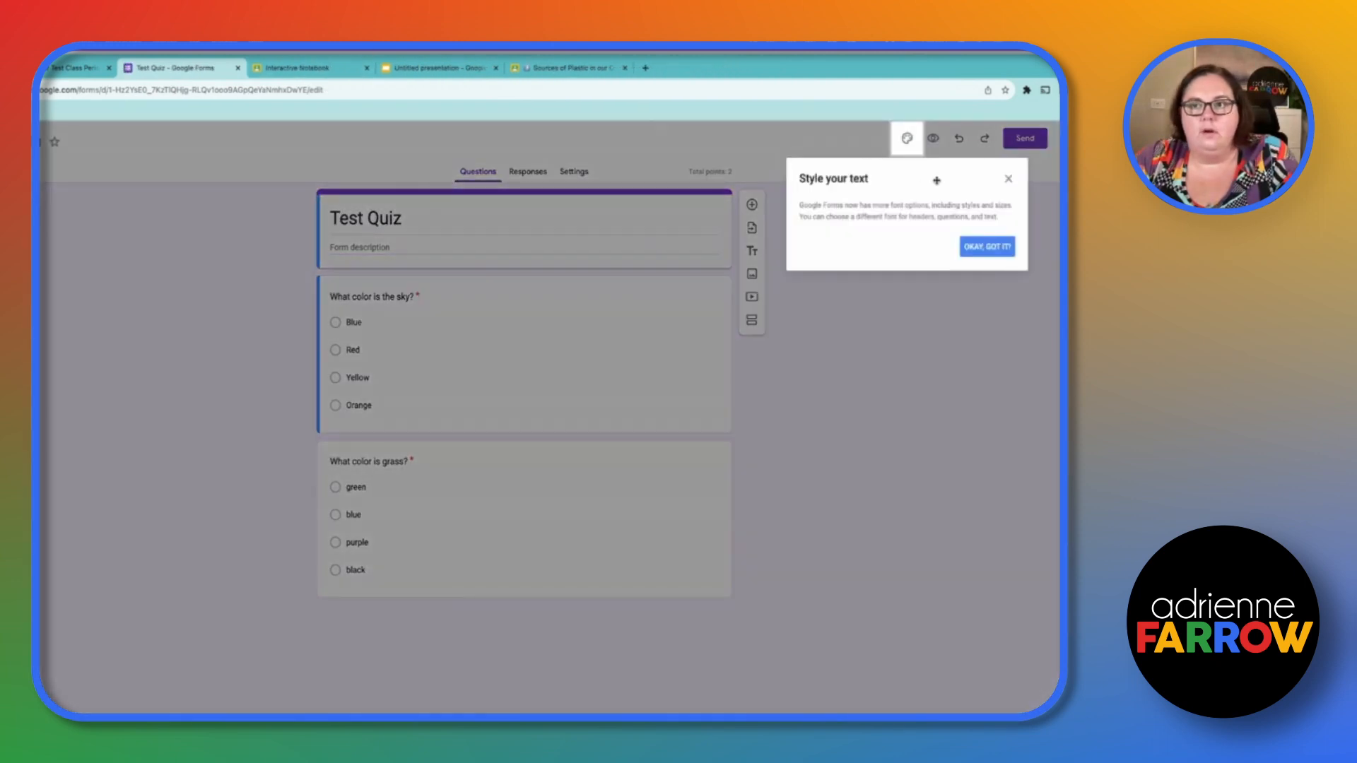
click(1007, 181)
click(76, 69)
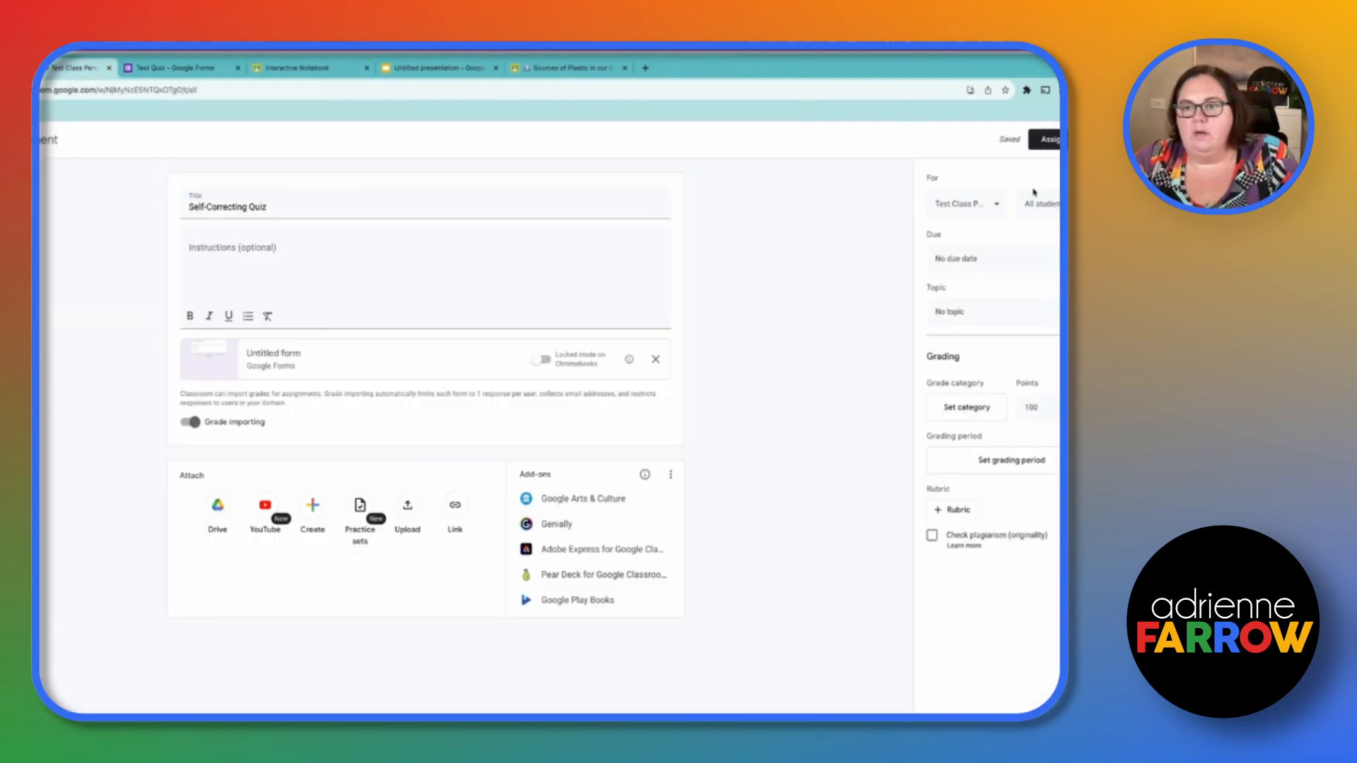
double_click(1031, 407)
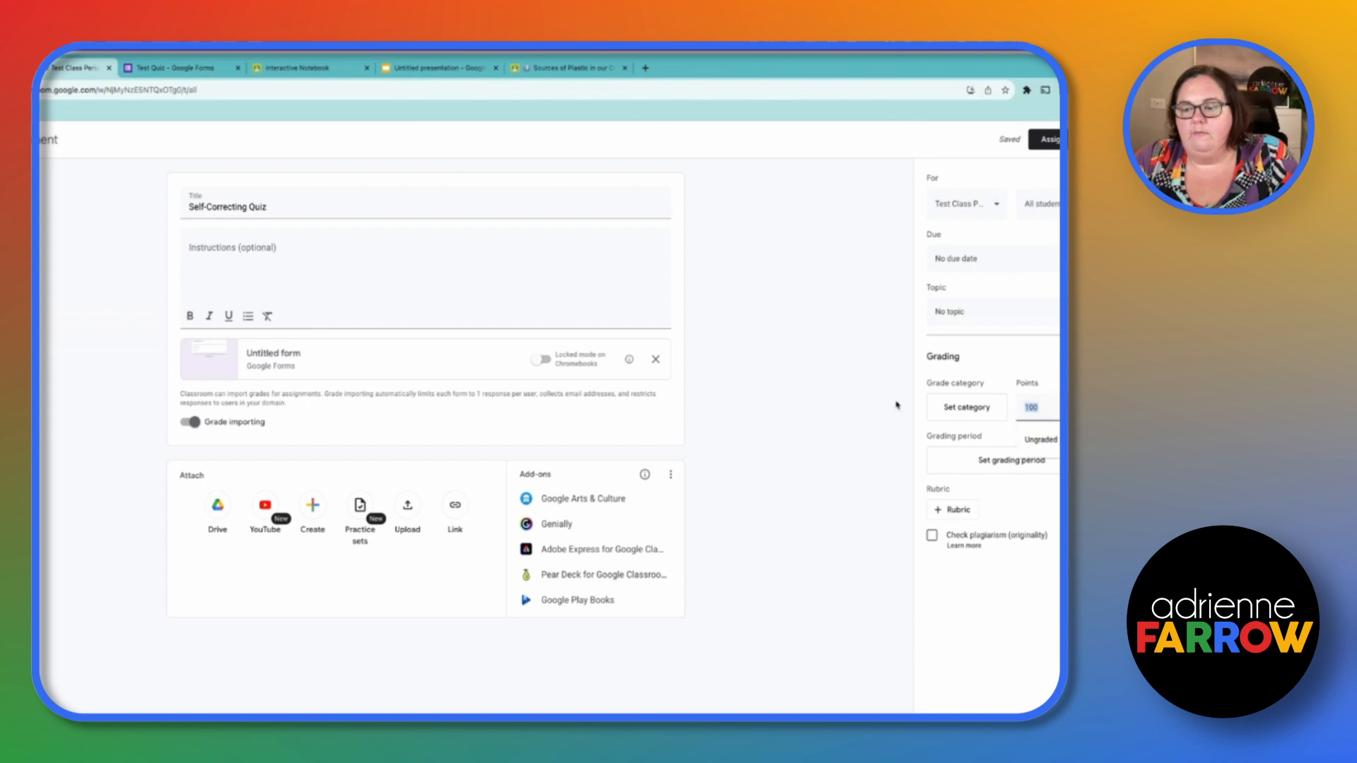
text(2)
click(1019, 628)
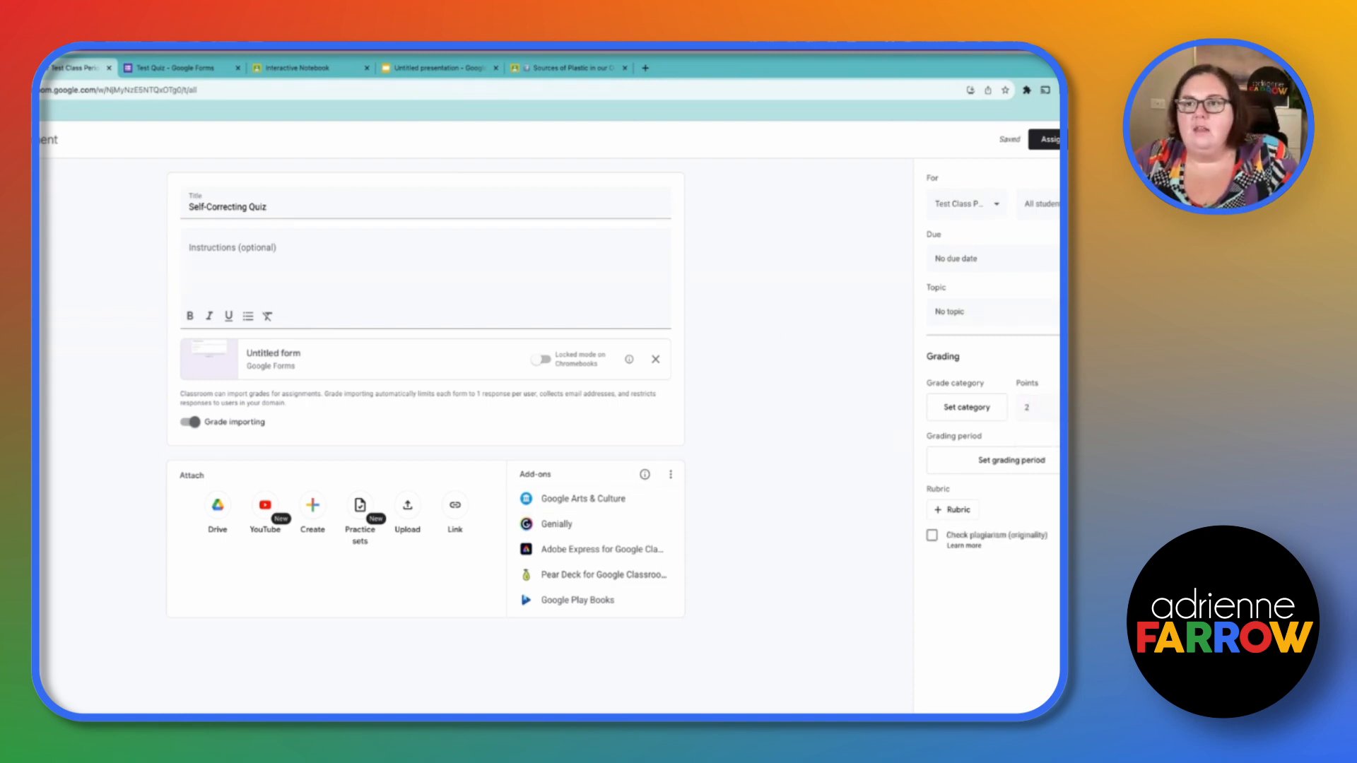
click(1049, 139)
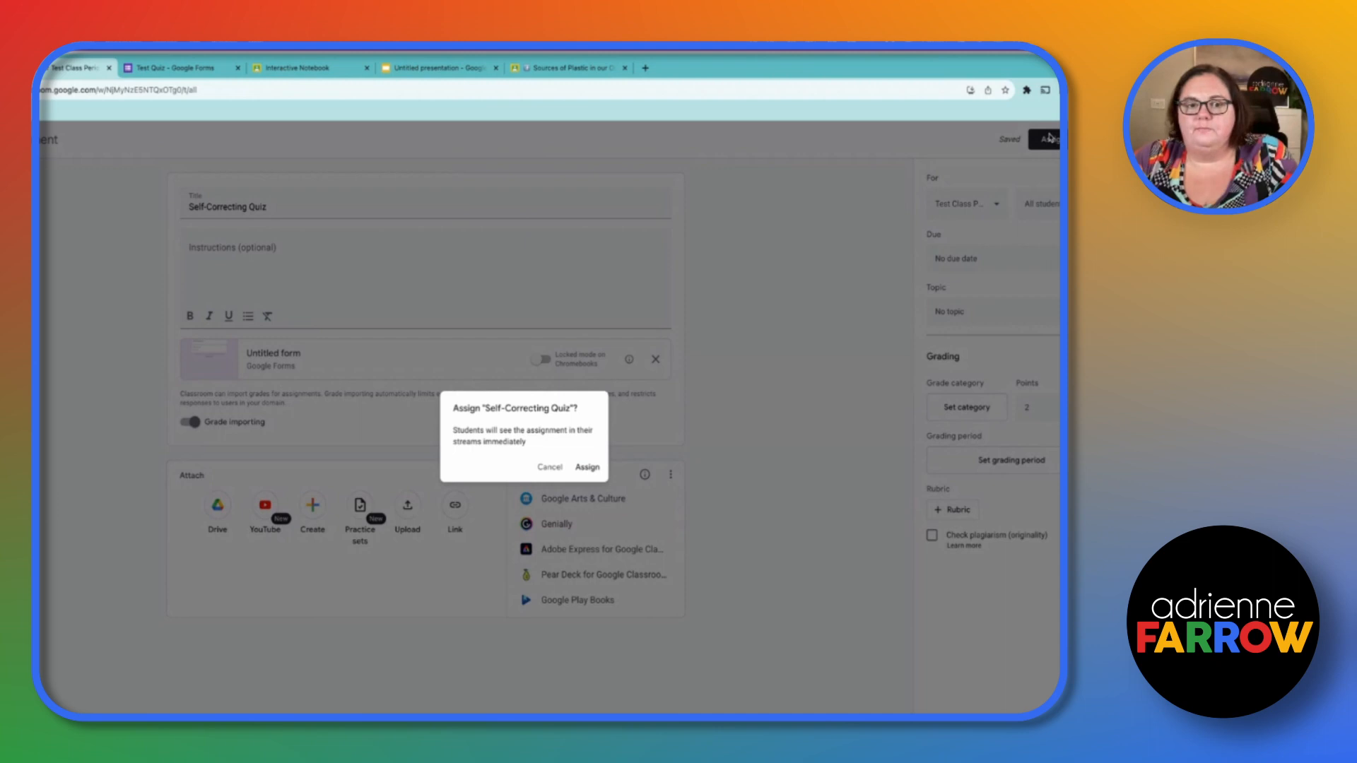
click(583, 472)
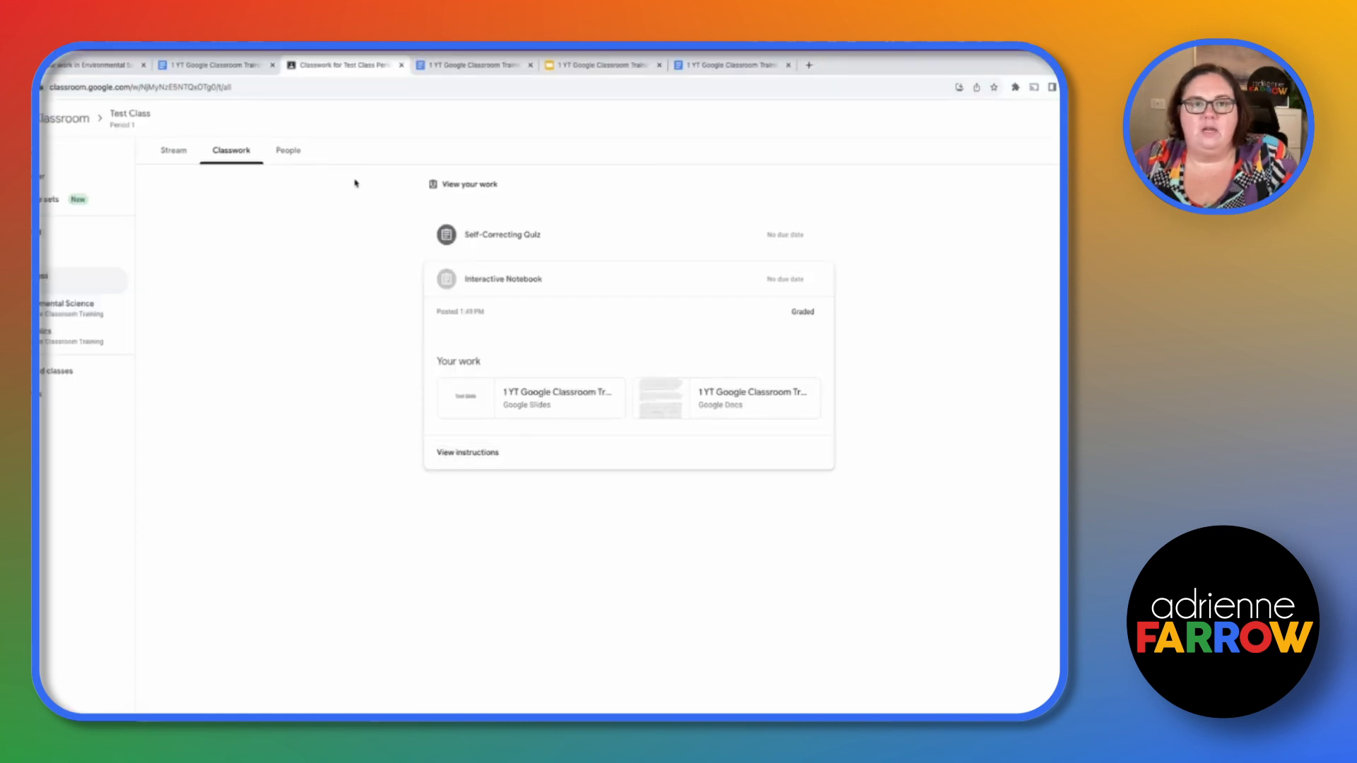
- As the student, open the Test Quiz form from the Self-Correcting Quiz assignment and tick the option to record the email
click(446, 233)
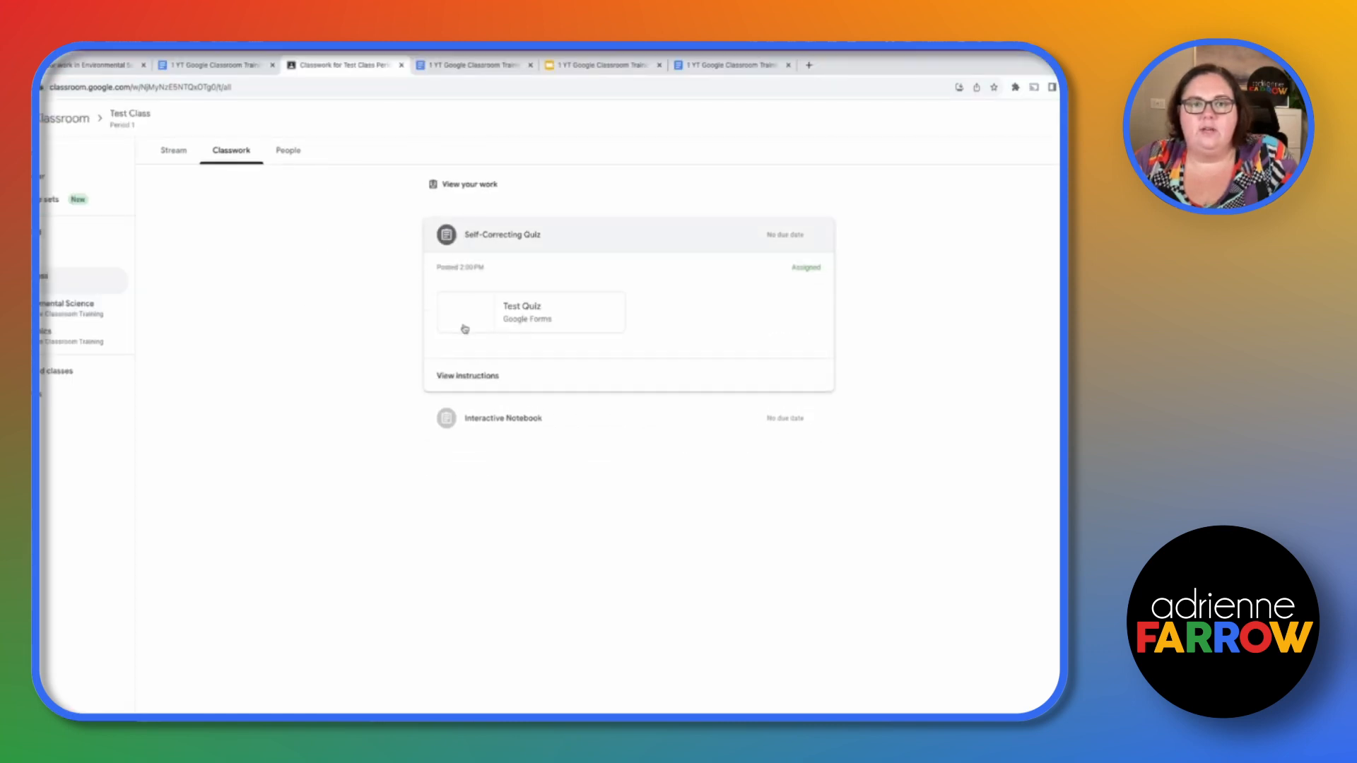
click(466, 311)
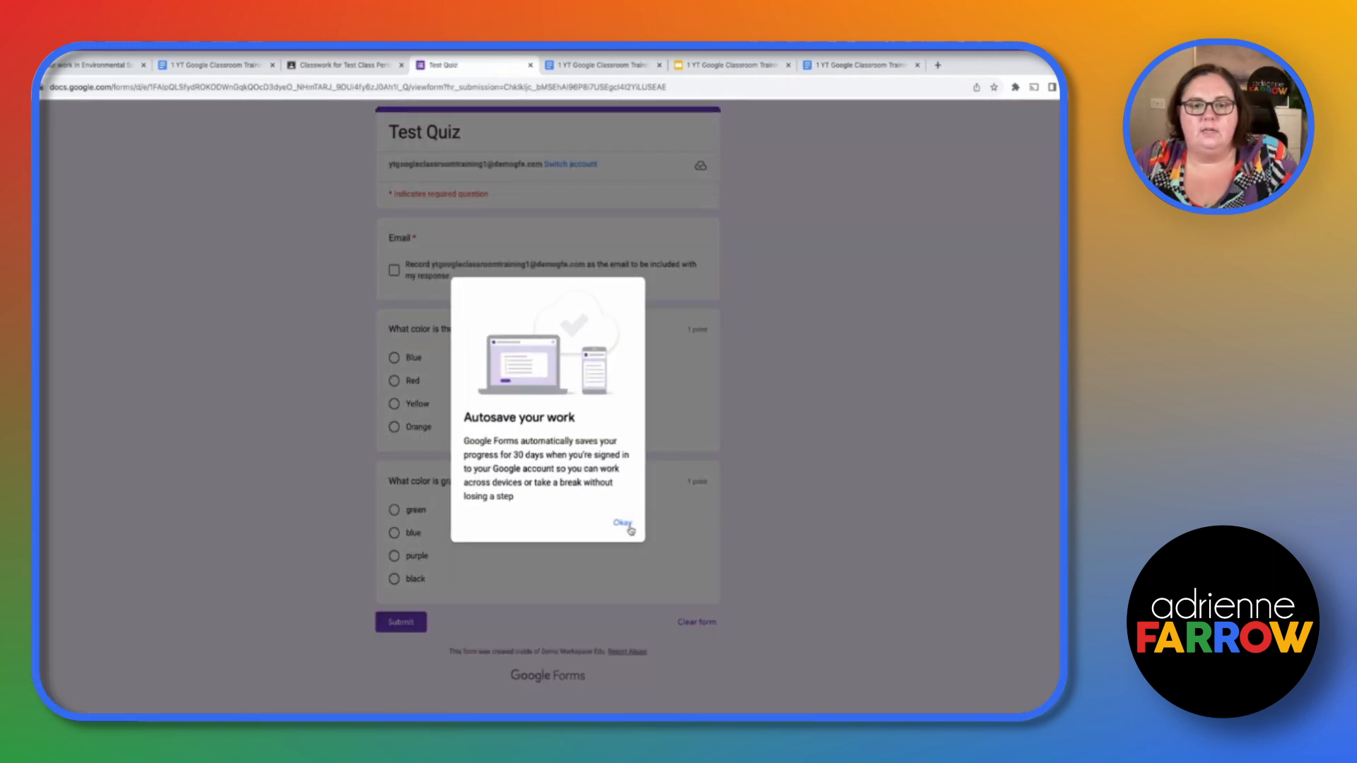
click(622, 524)
click(428, 277)
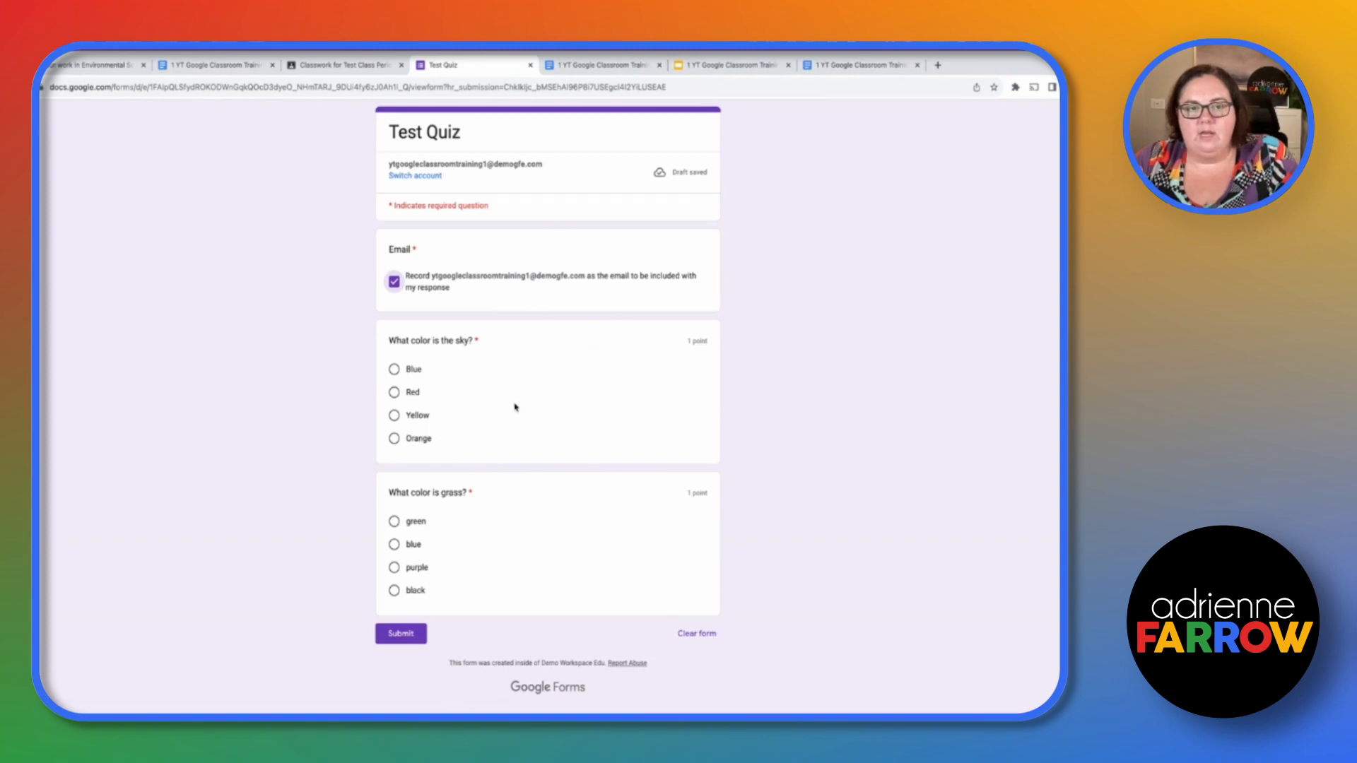
- Answer Blue for the sky question and purple for the grass question, then submit the quiz
click(403, 373)
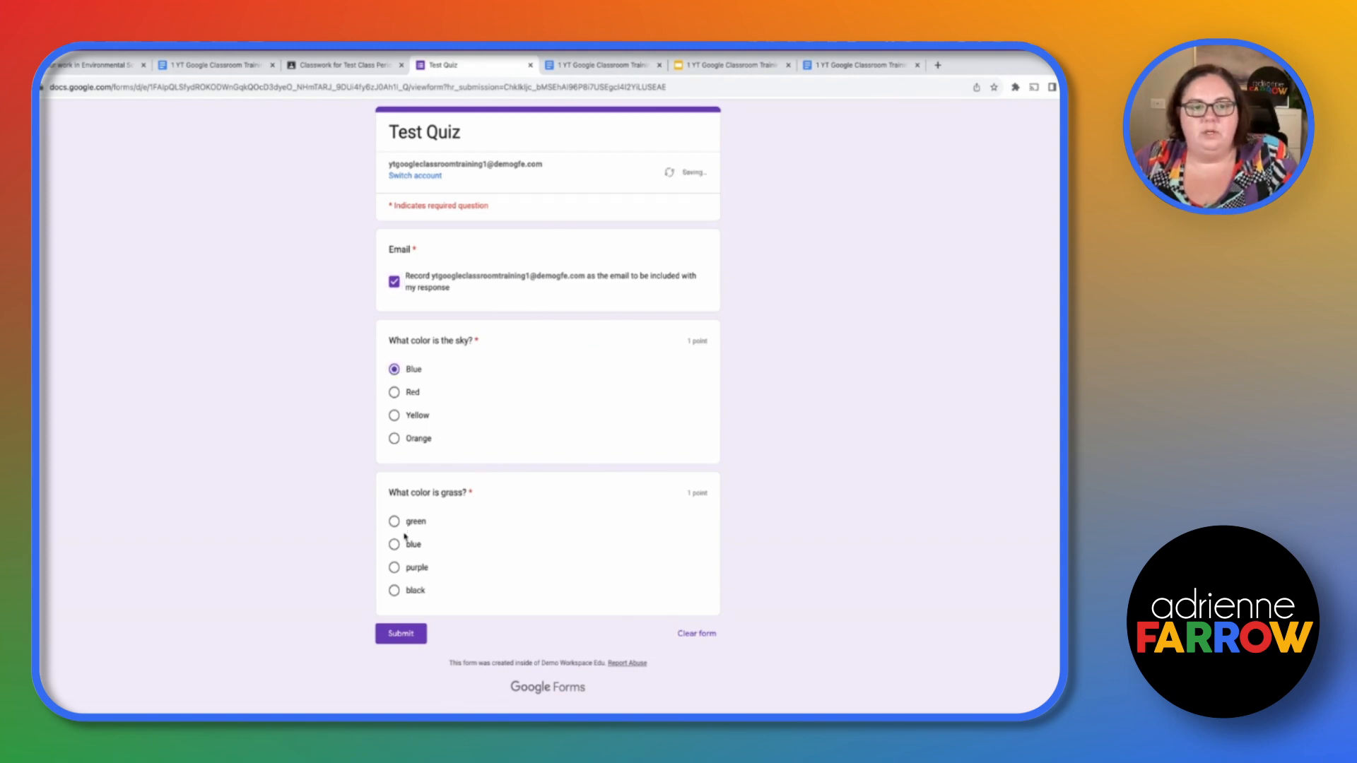
click(396, 570)
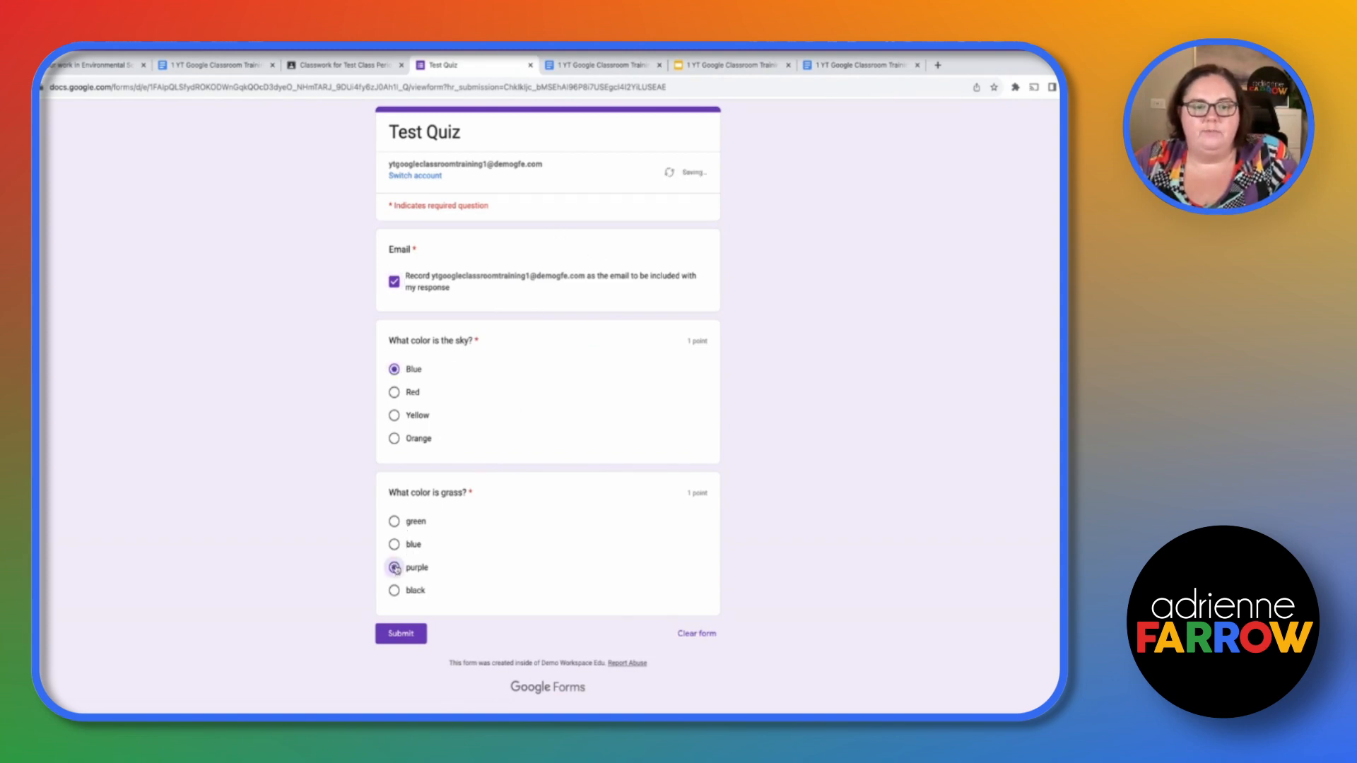
click(402, 634)
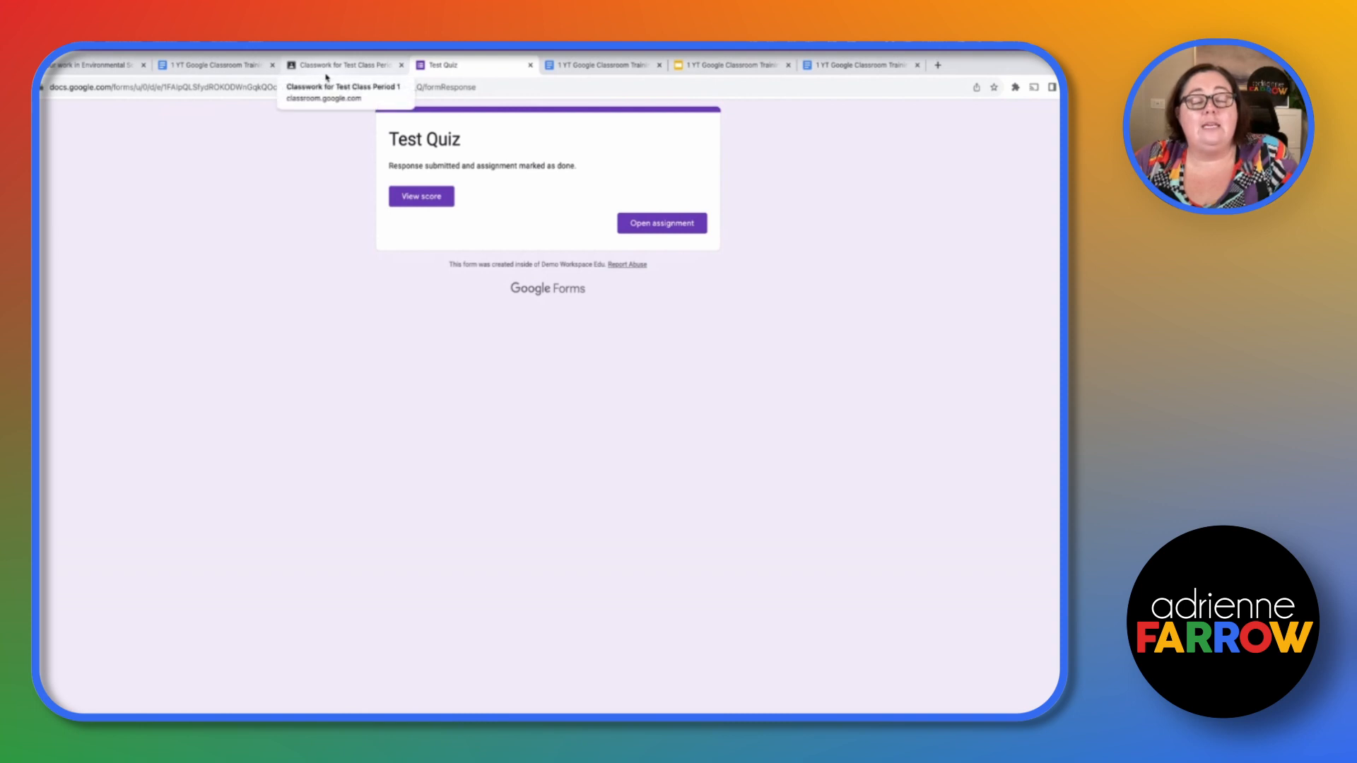
- View the submitted quiz's score and open the assignment from the submission confirmation
click(437, 200)
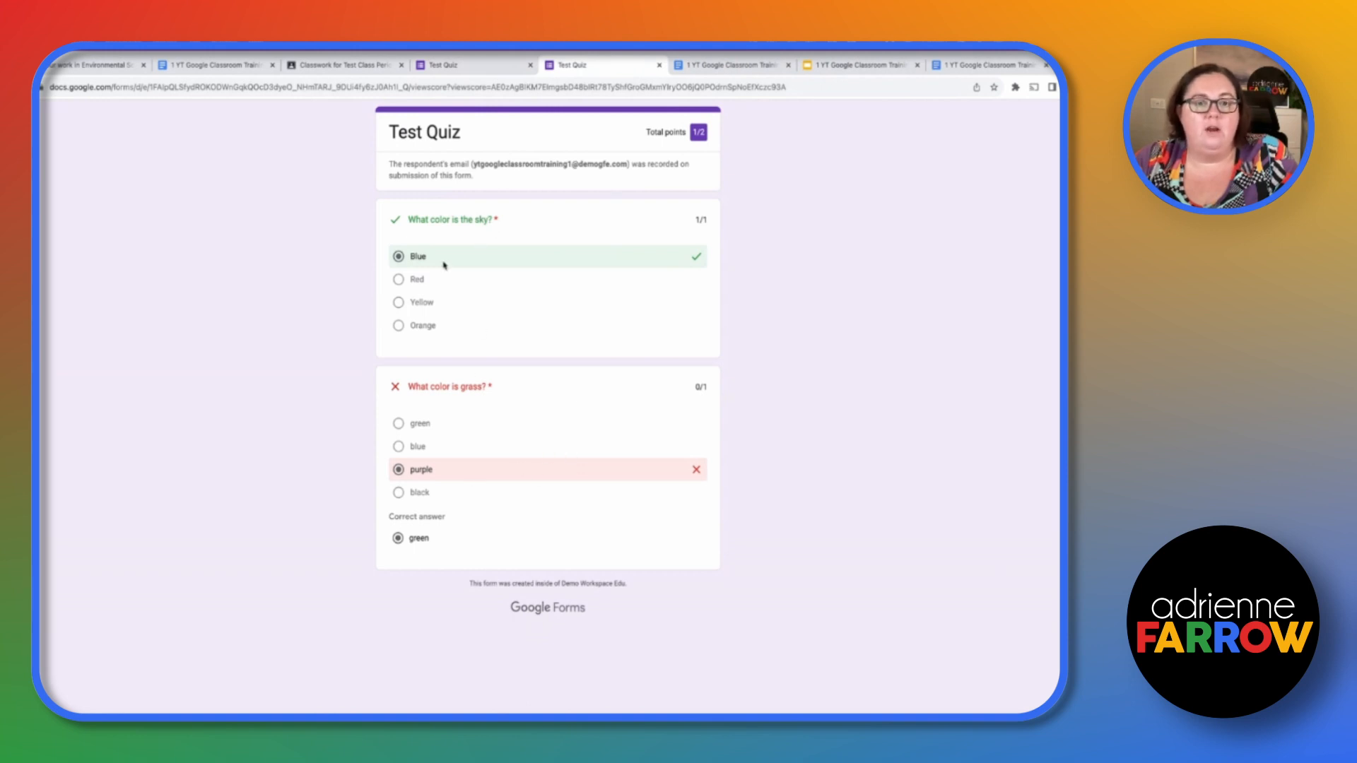
click(487, 65)
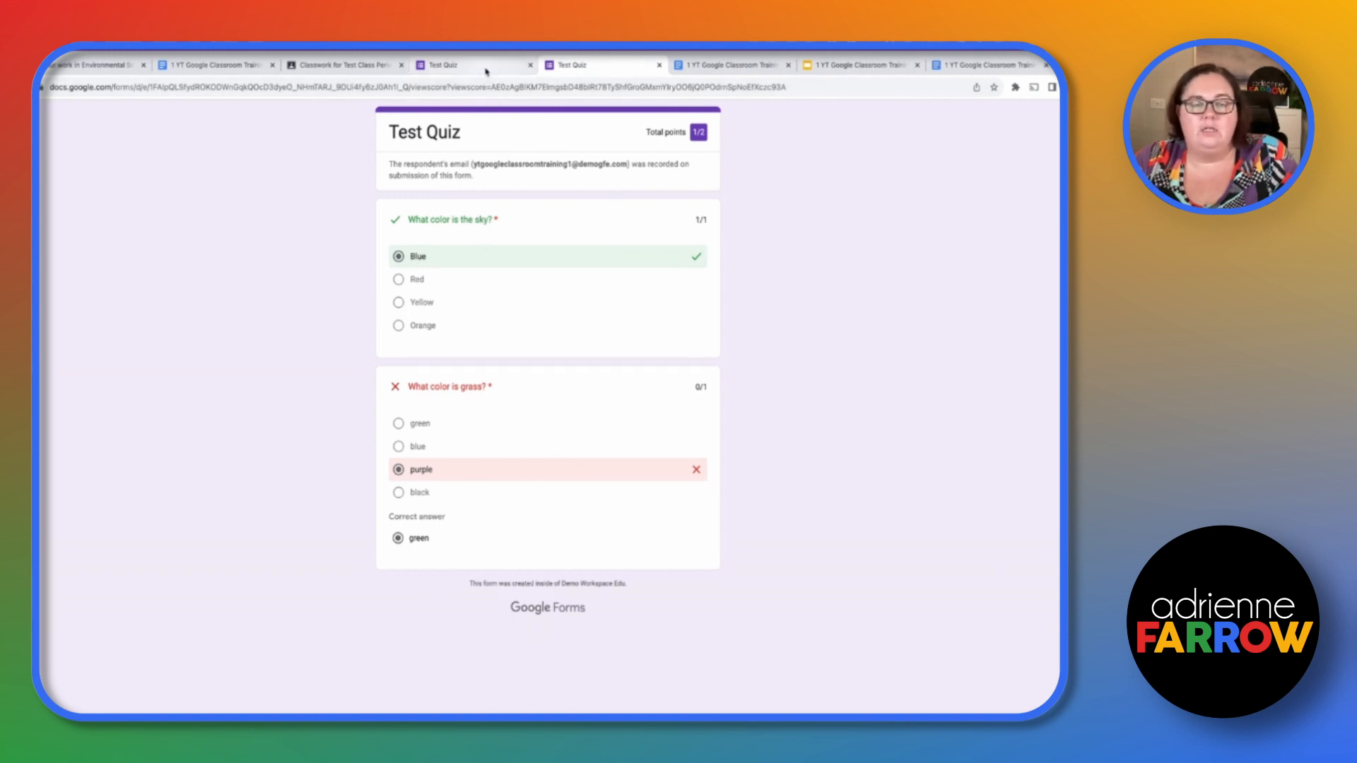
click(652, 224)
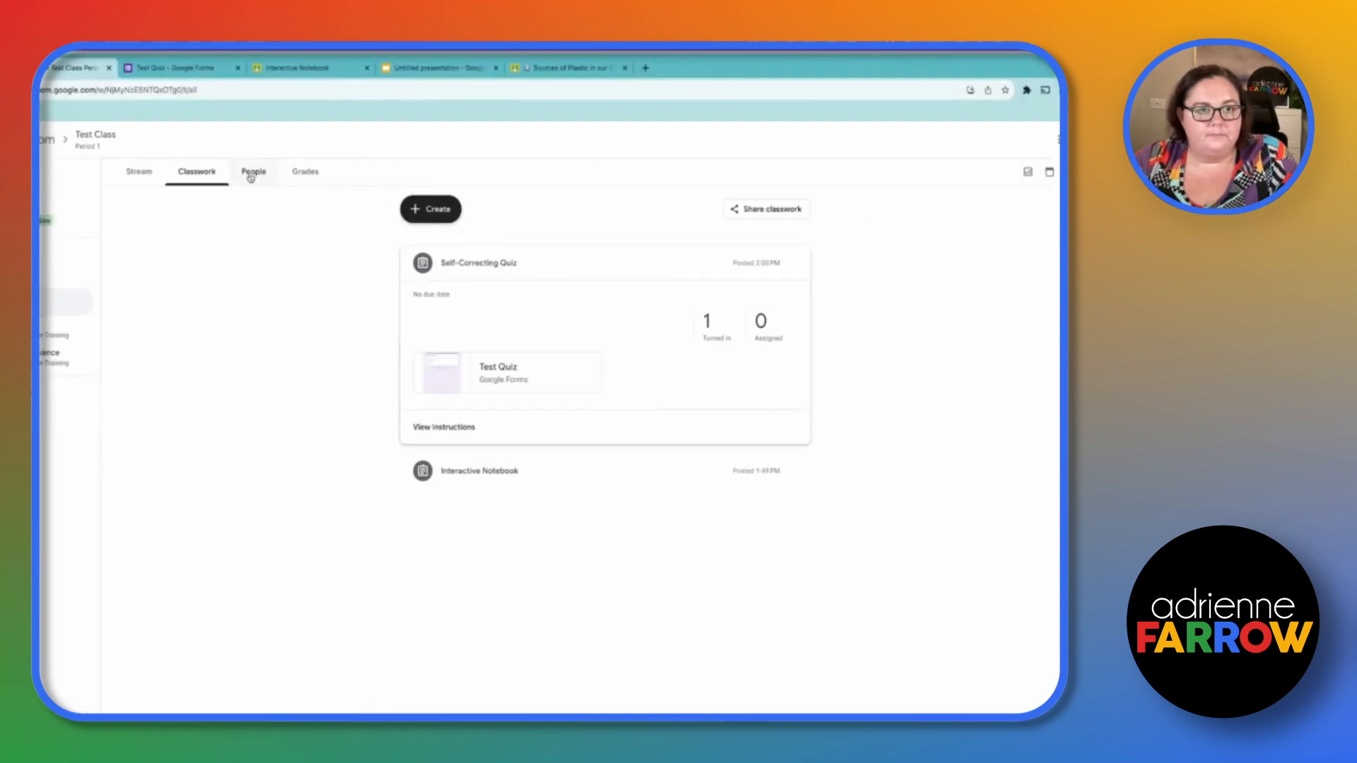
- As the teacher, open the turned-in quiz form's individual responses and release scores to all respondents
click(708, 323)
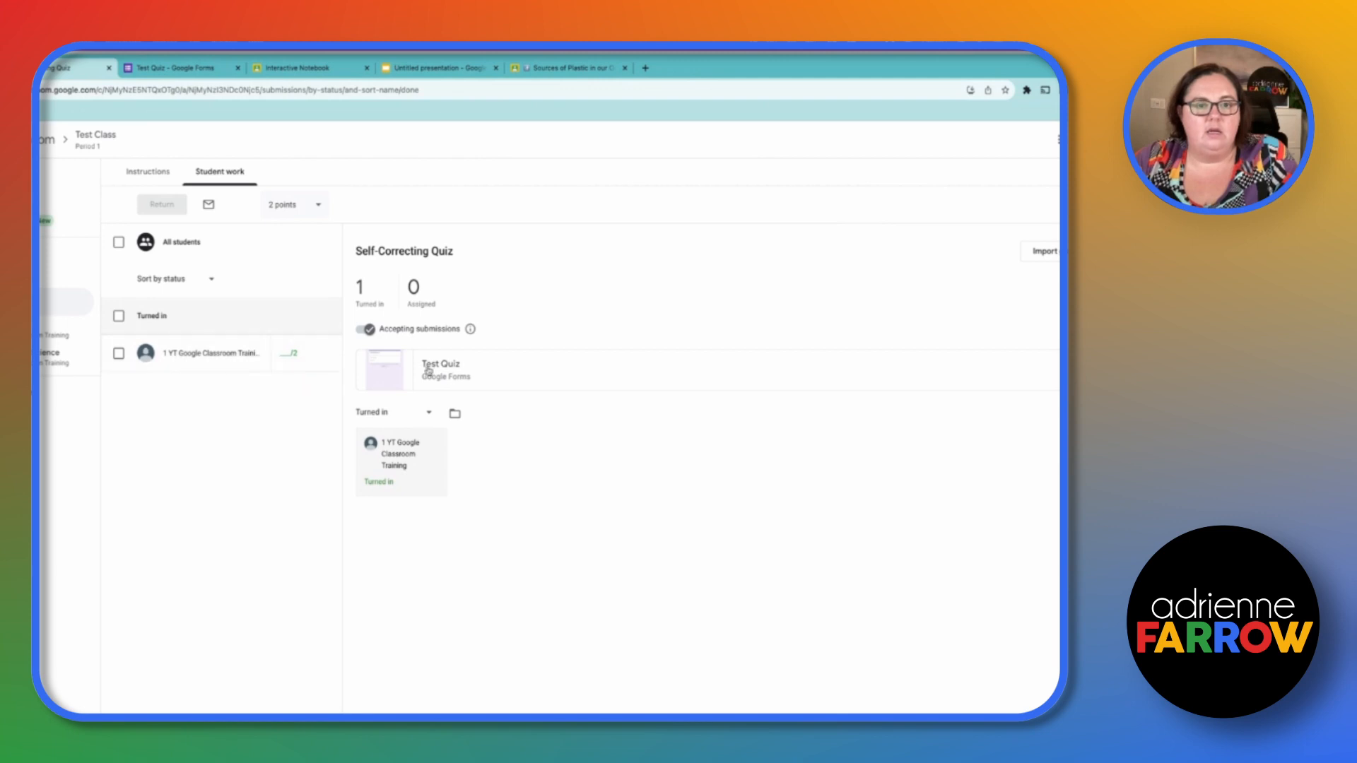
click(450, 374)
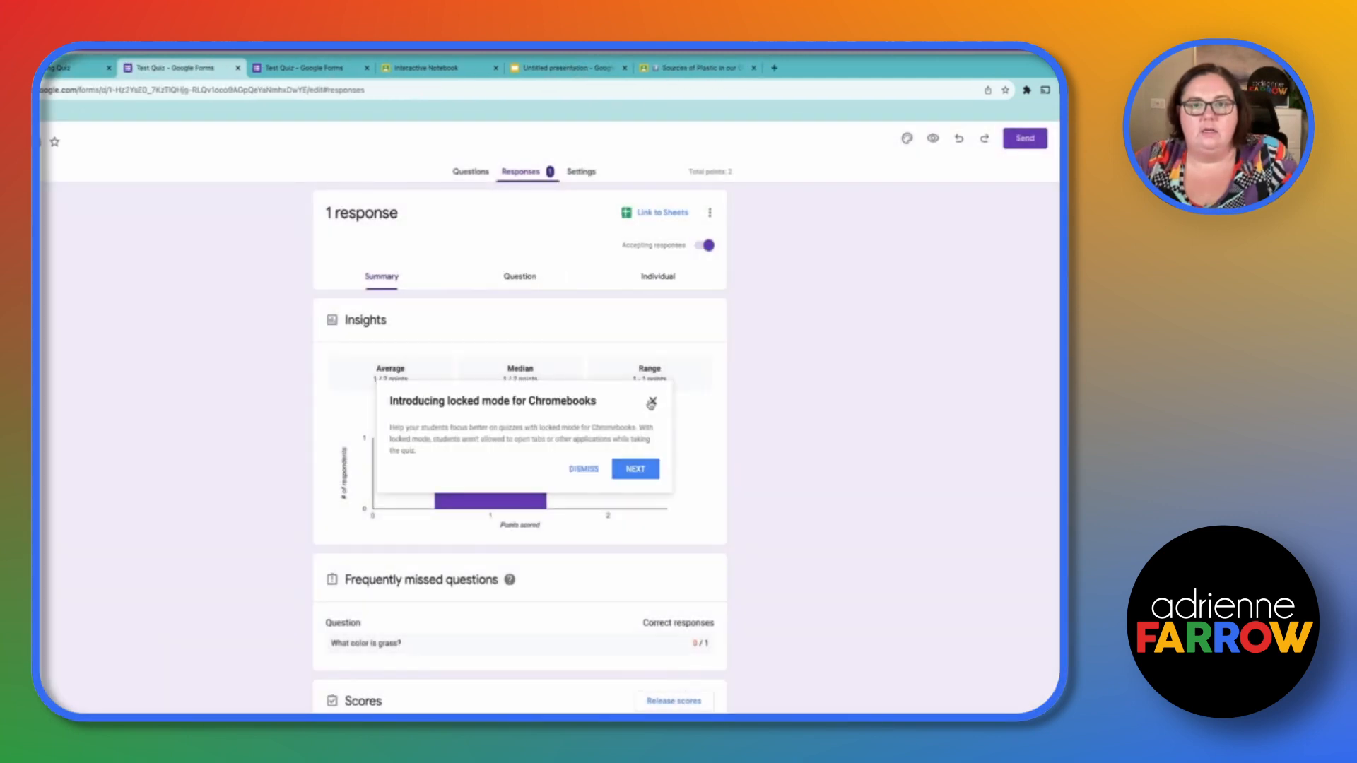
click(651, 402)
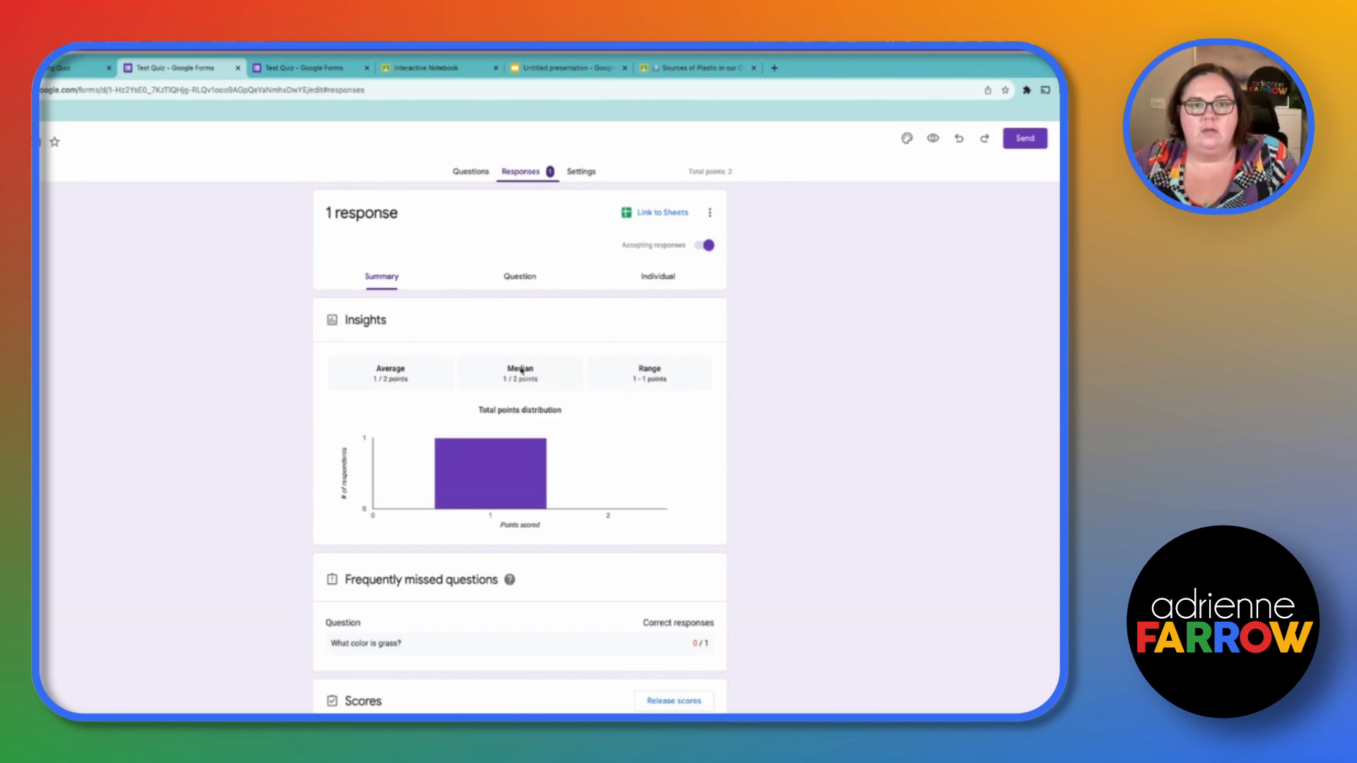
scroll(524, 435, down, 2)
scroll(523, 436, up, 2)
click(658, 278)
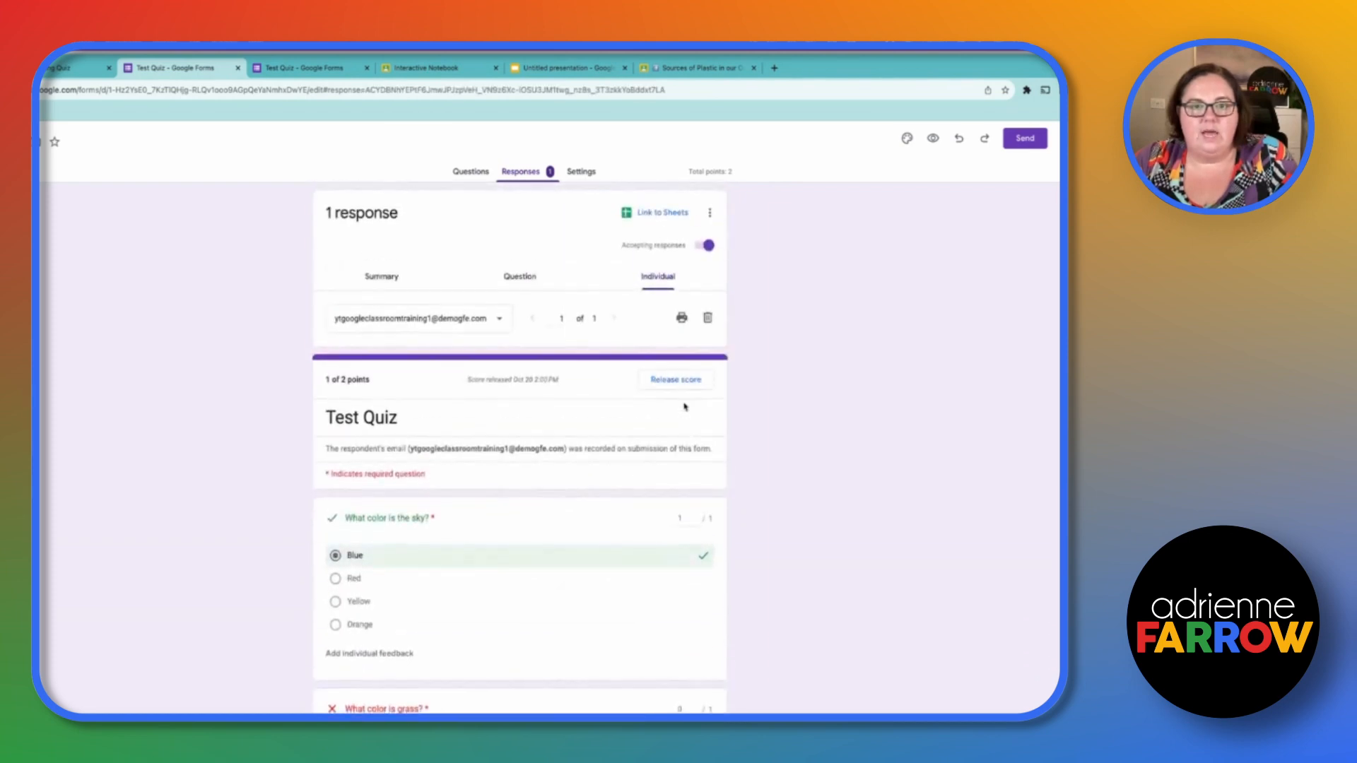
click(691, 382)
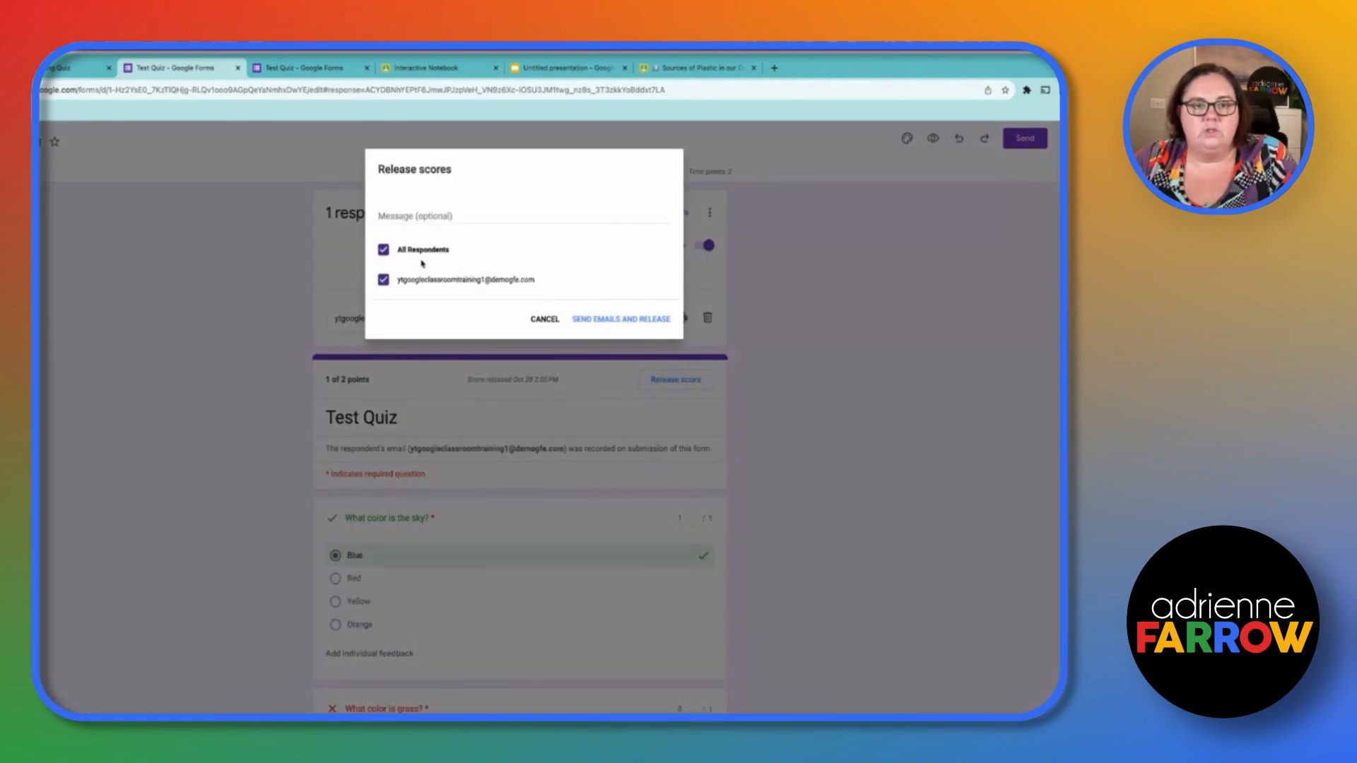
click(607, 320)
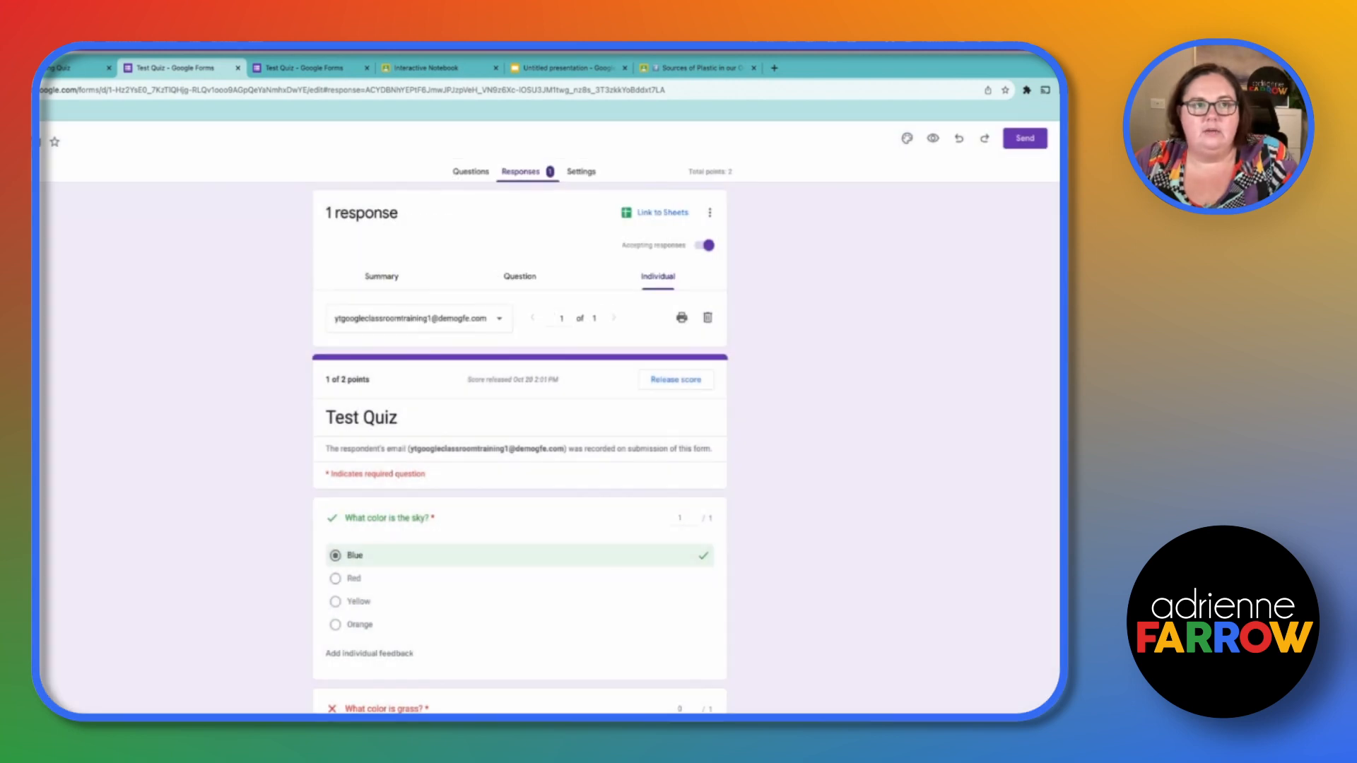
- Import the form's grades into the Self-Correcting Quiz assignment's student work
click(73, 68)
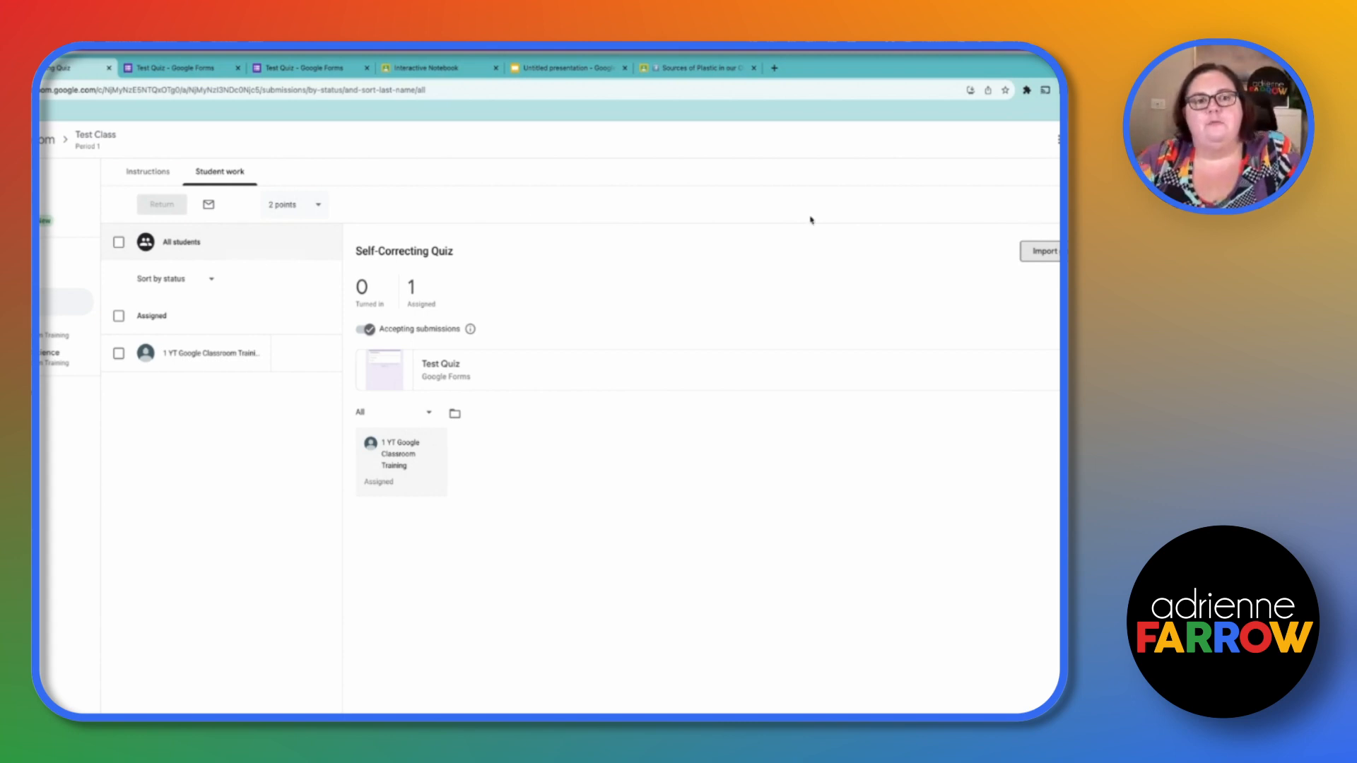
click(1053, 251)
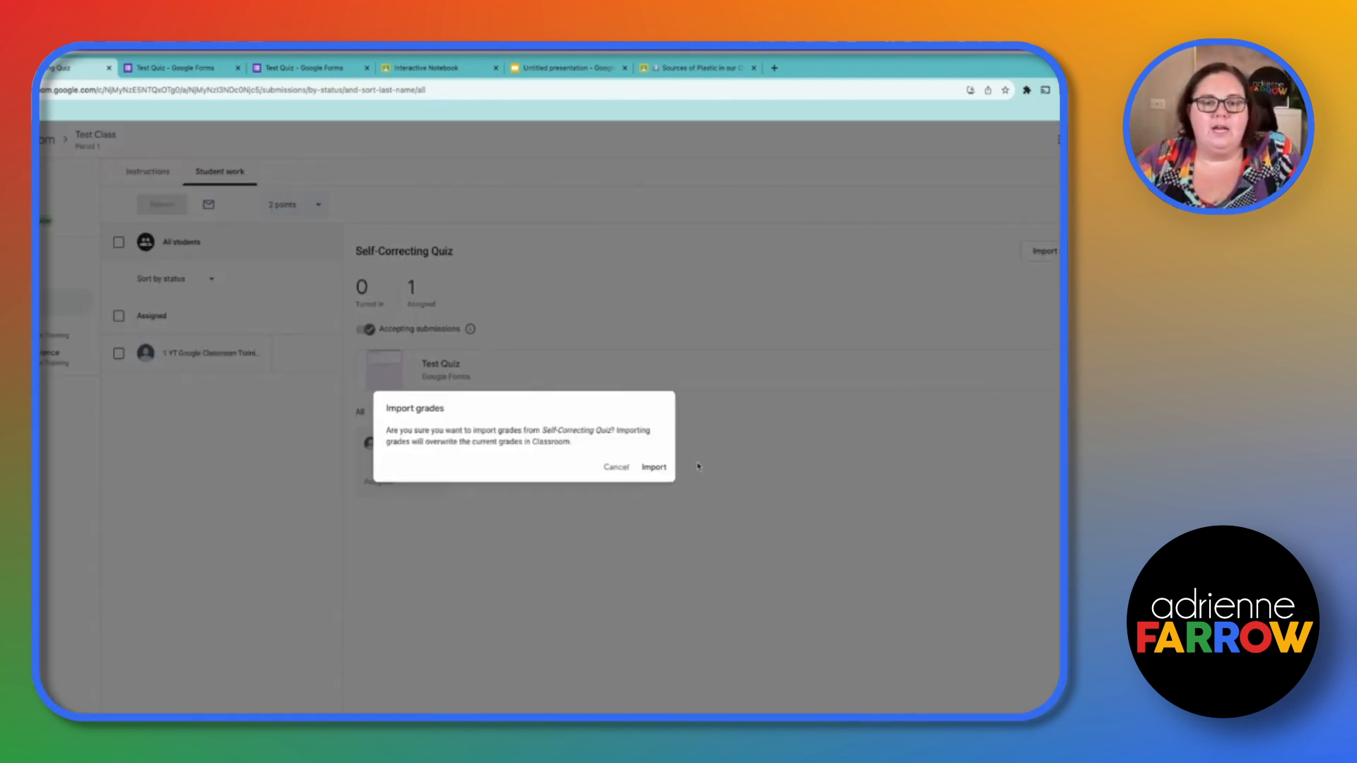
click(659, 468)
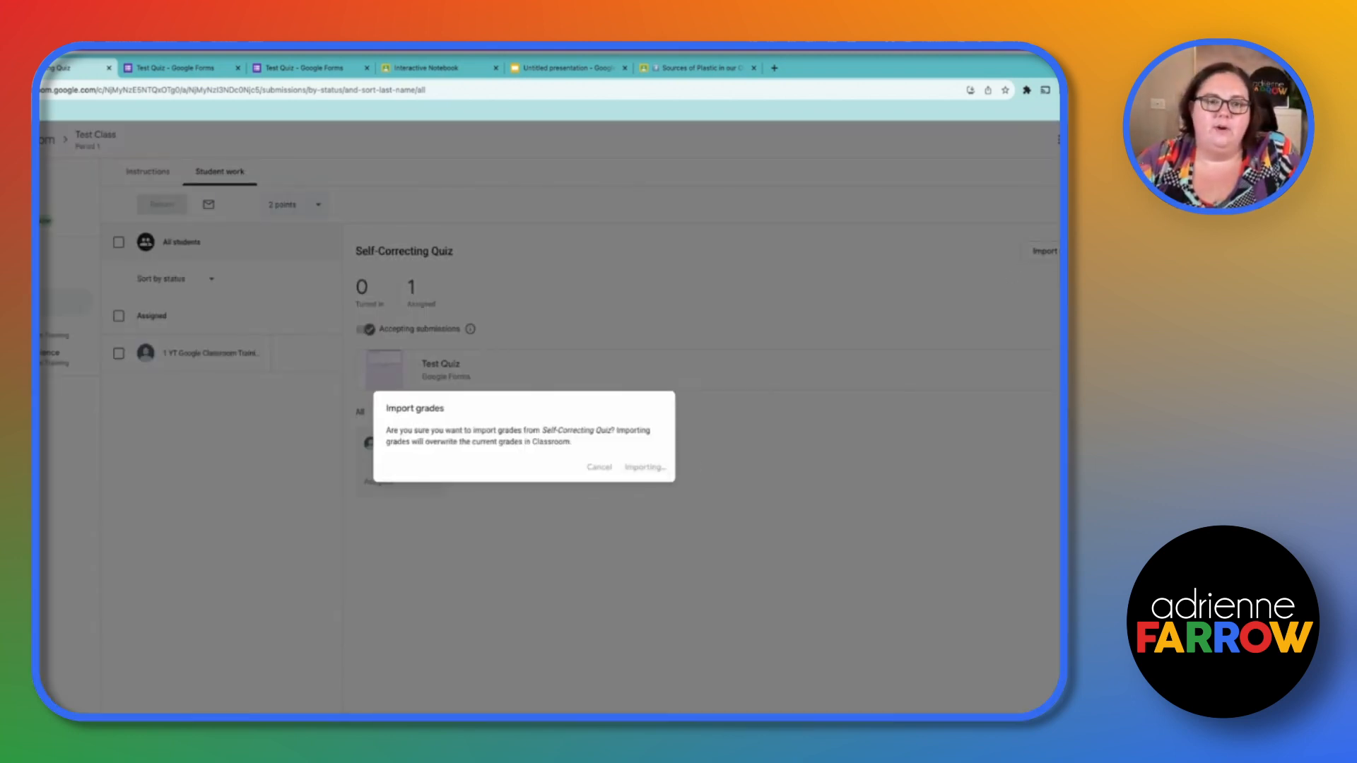